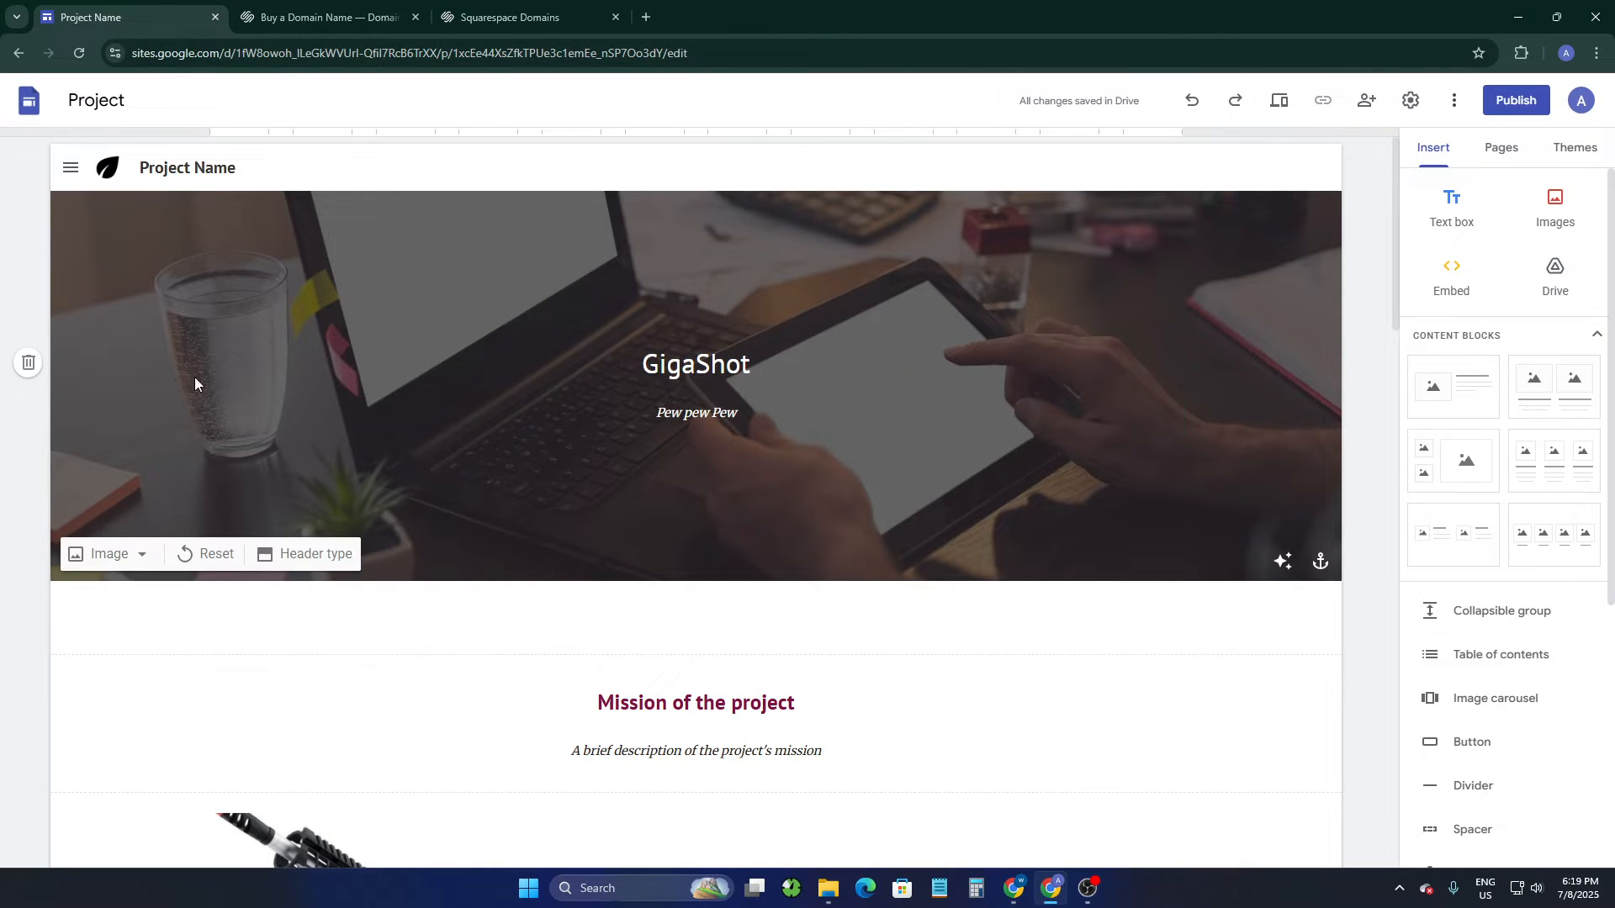
Switch to the Squarespace Domains site and look over its domain name search page.
left_click(135, 51)
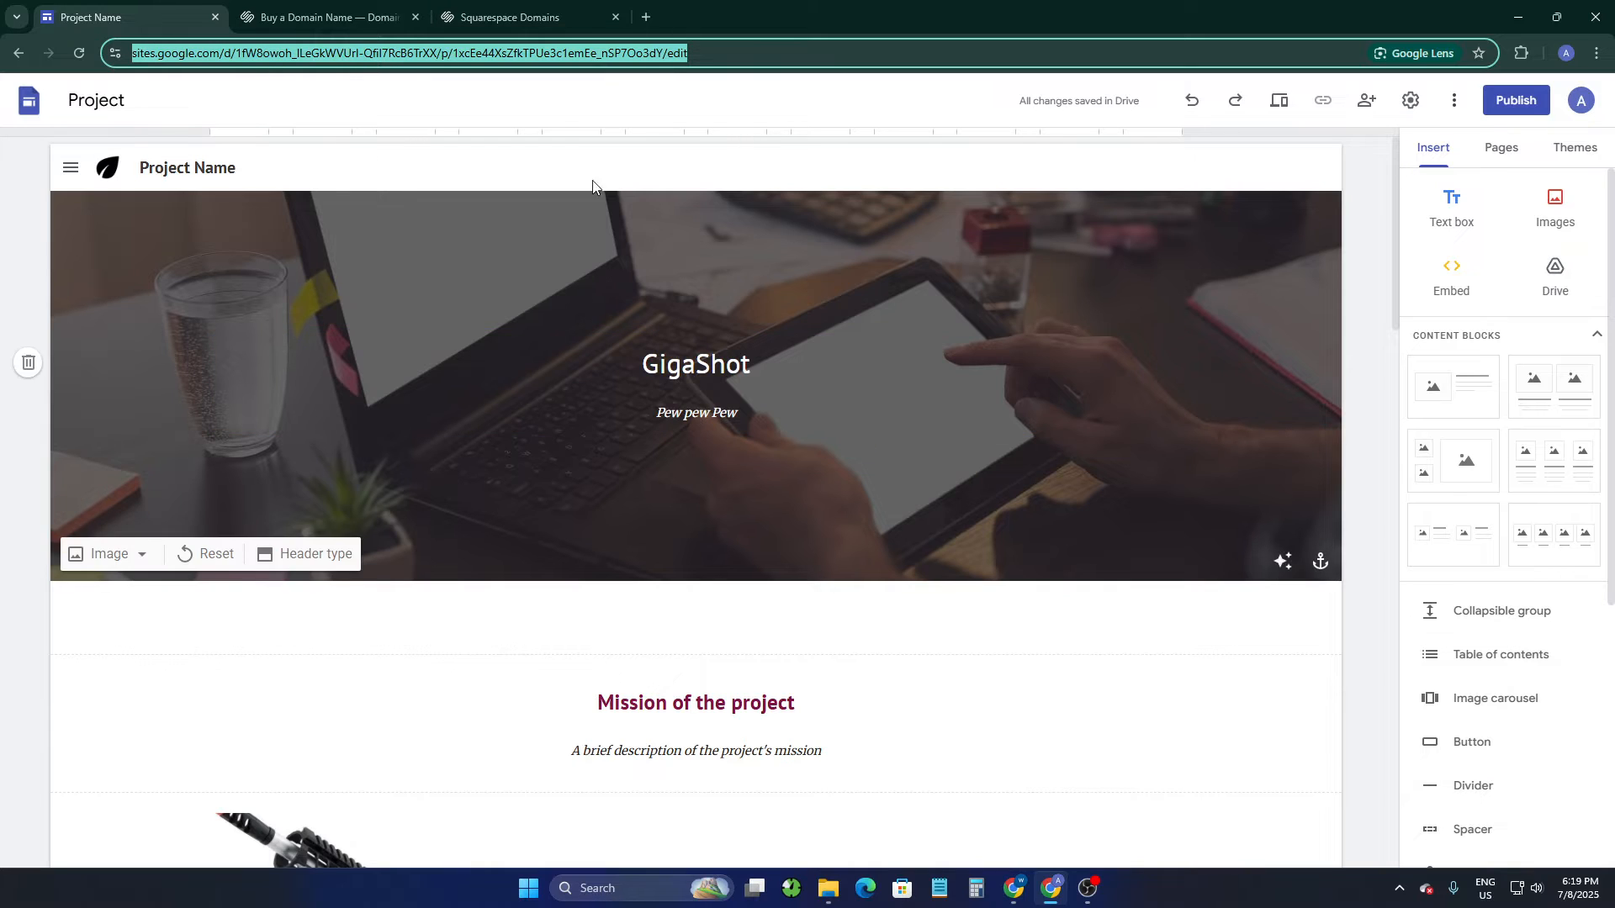
left_click(846, 108)
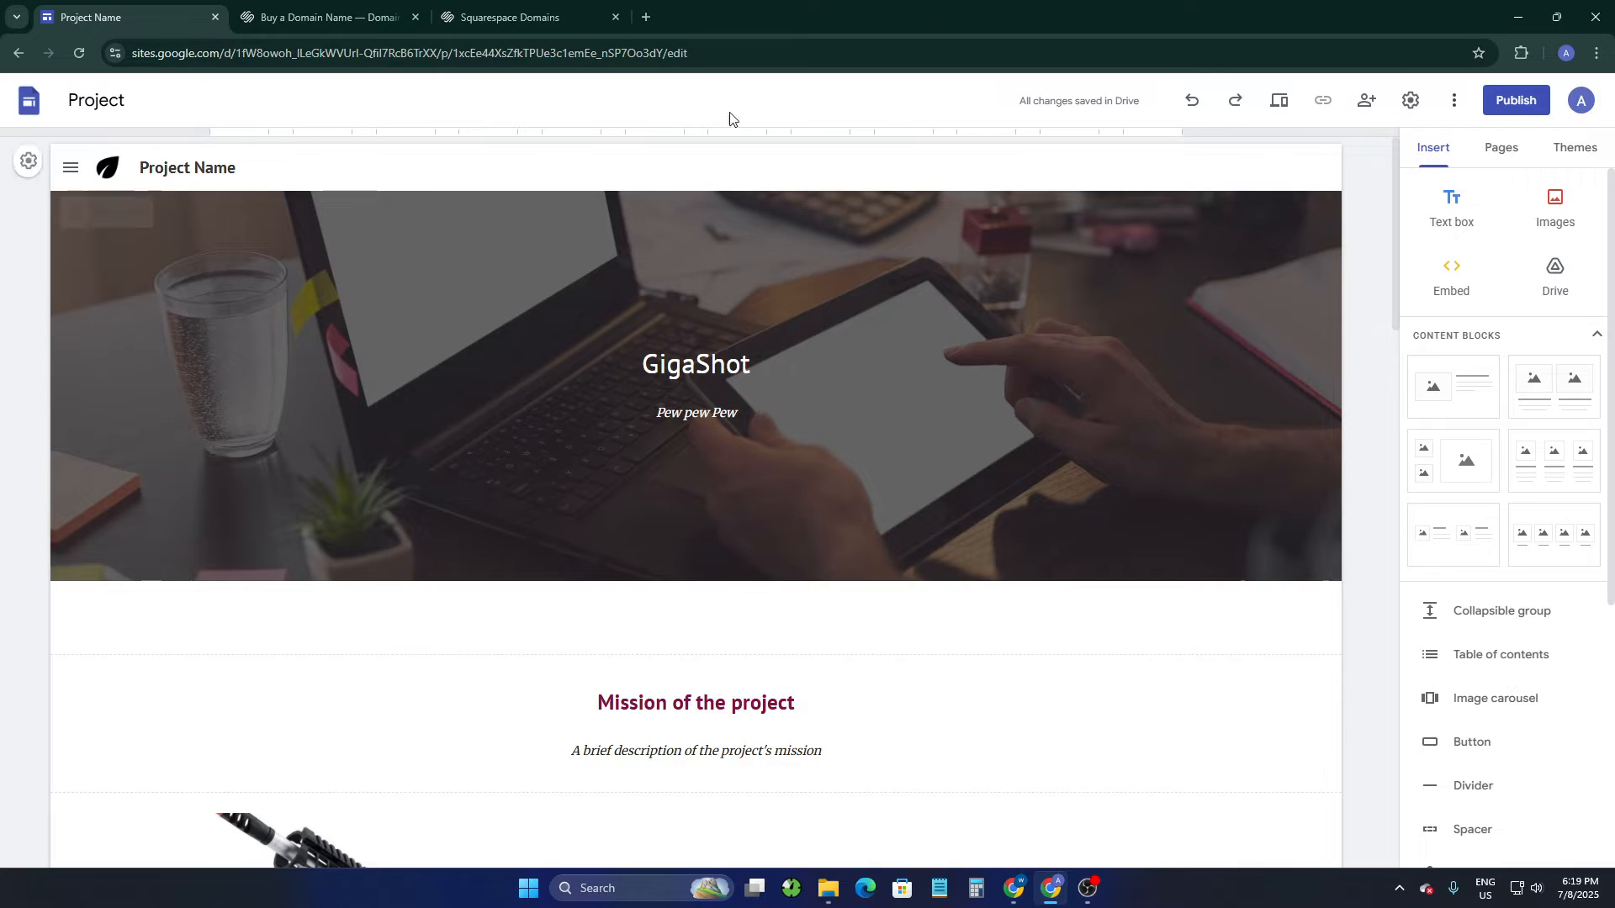
left_click(304, 7)
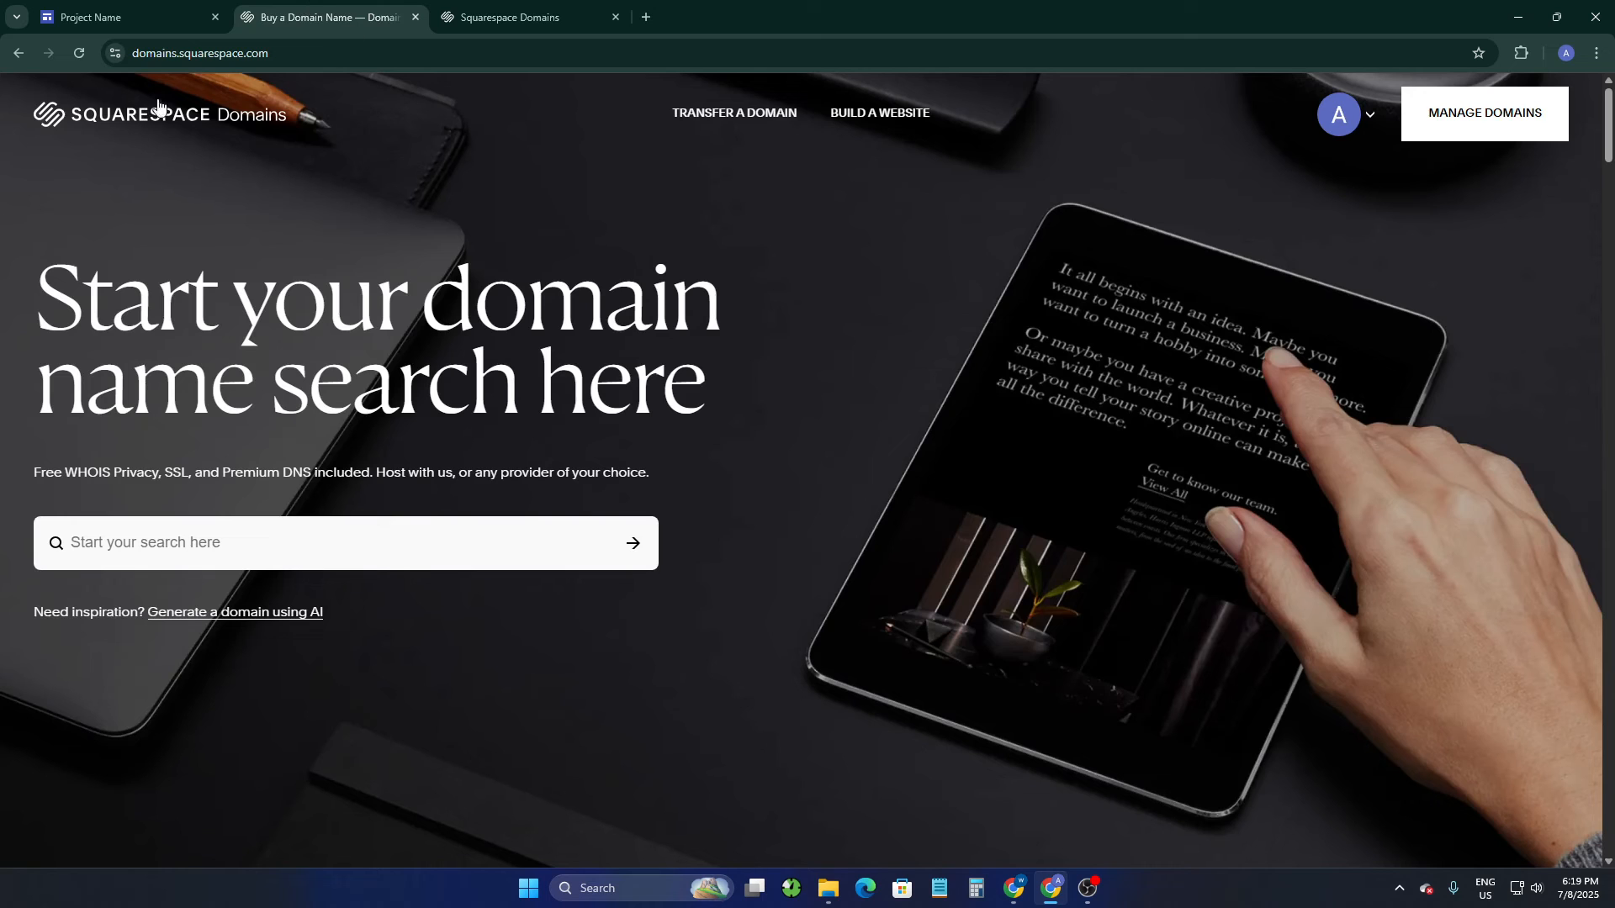
left_click(197, 53)
left_click(596, 195)
scroll(325, 436, "down", 4)
scroll(508, 577, "up", 3)
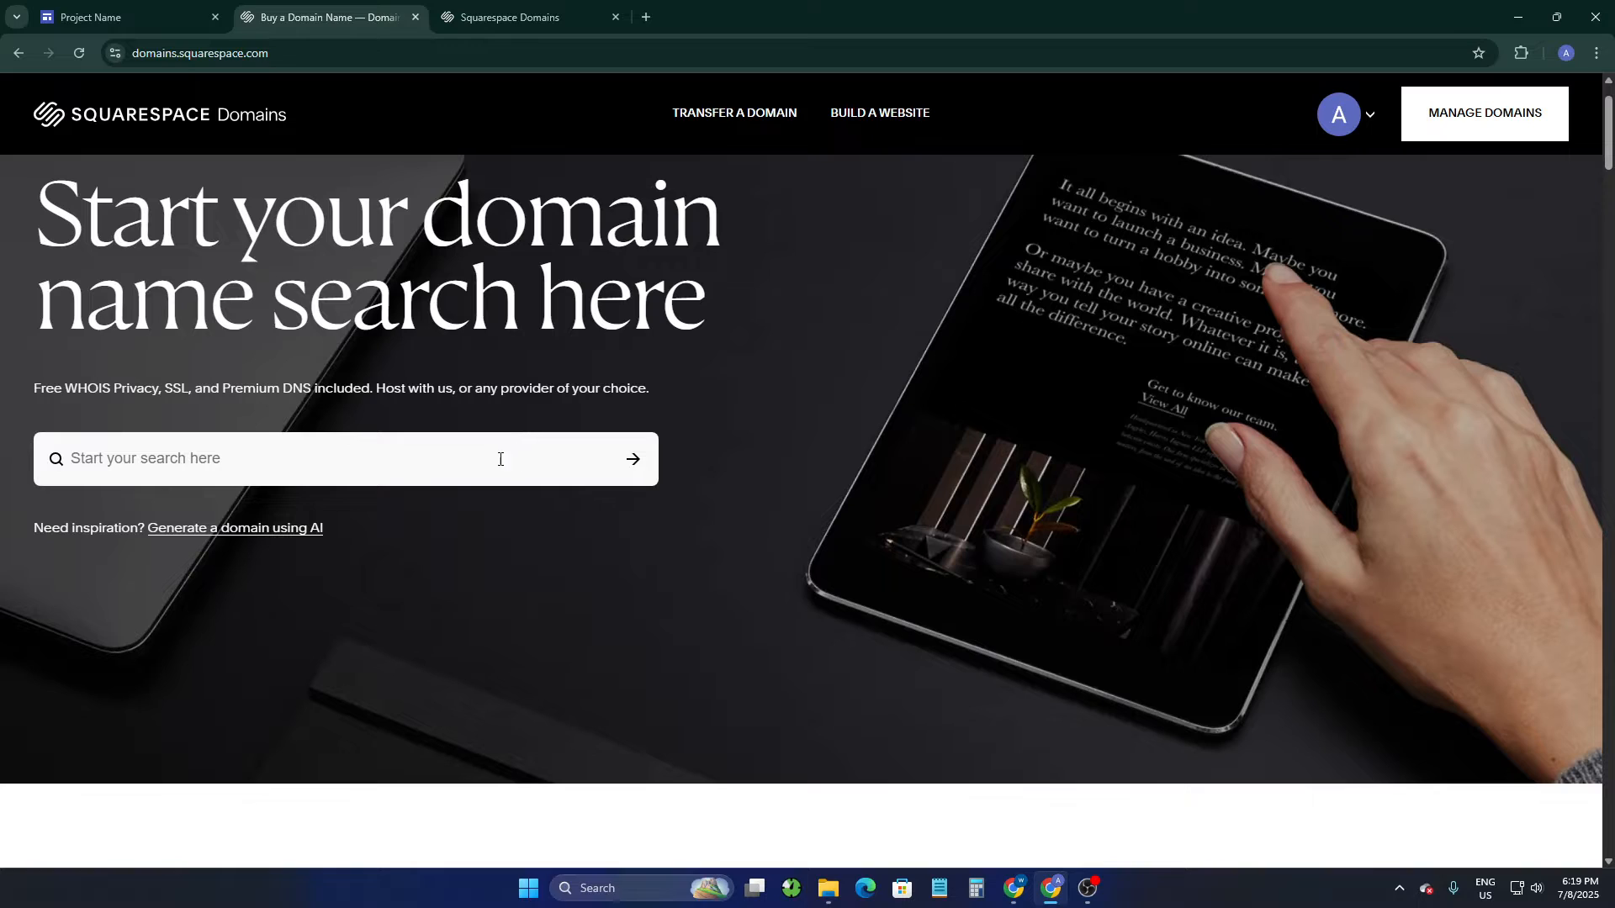
left_click(237, 451)
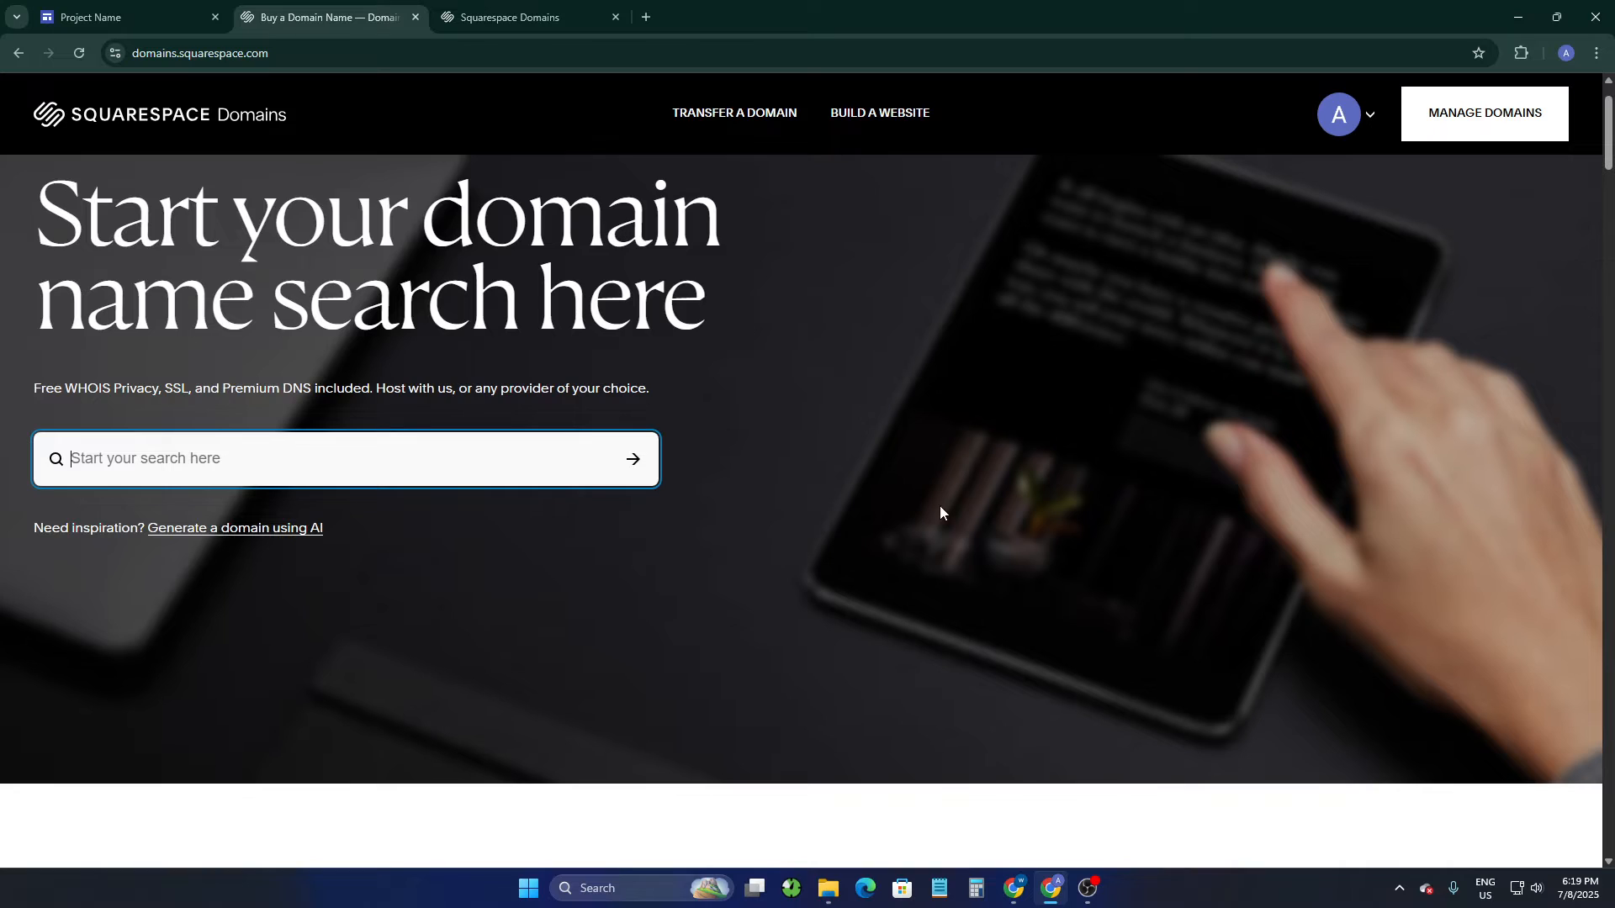
left_click(826, 395)
scroll(826, 700, "up", 1)
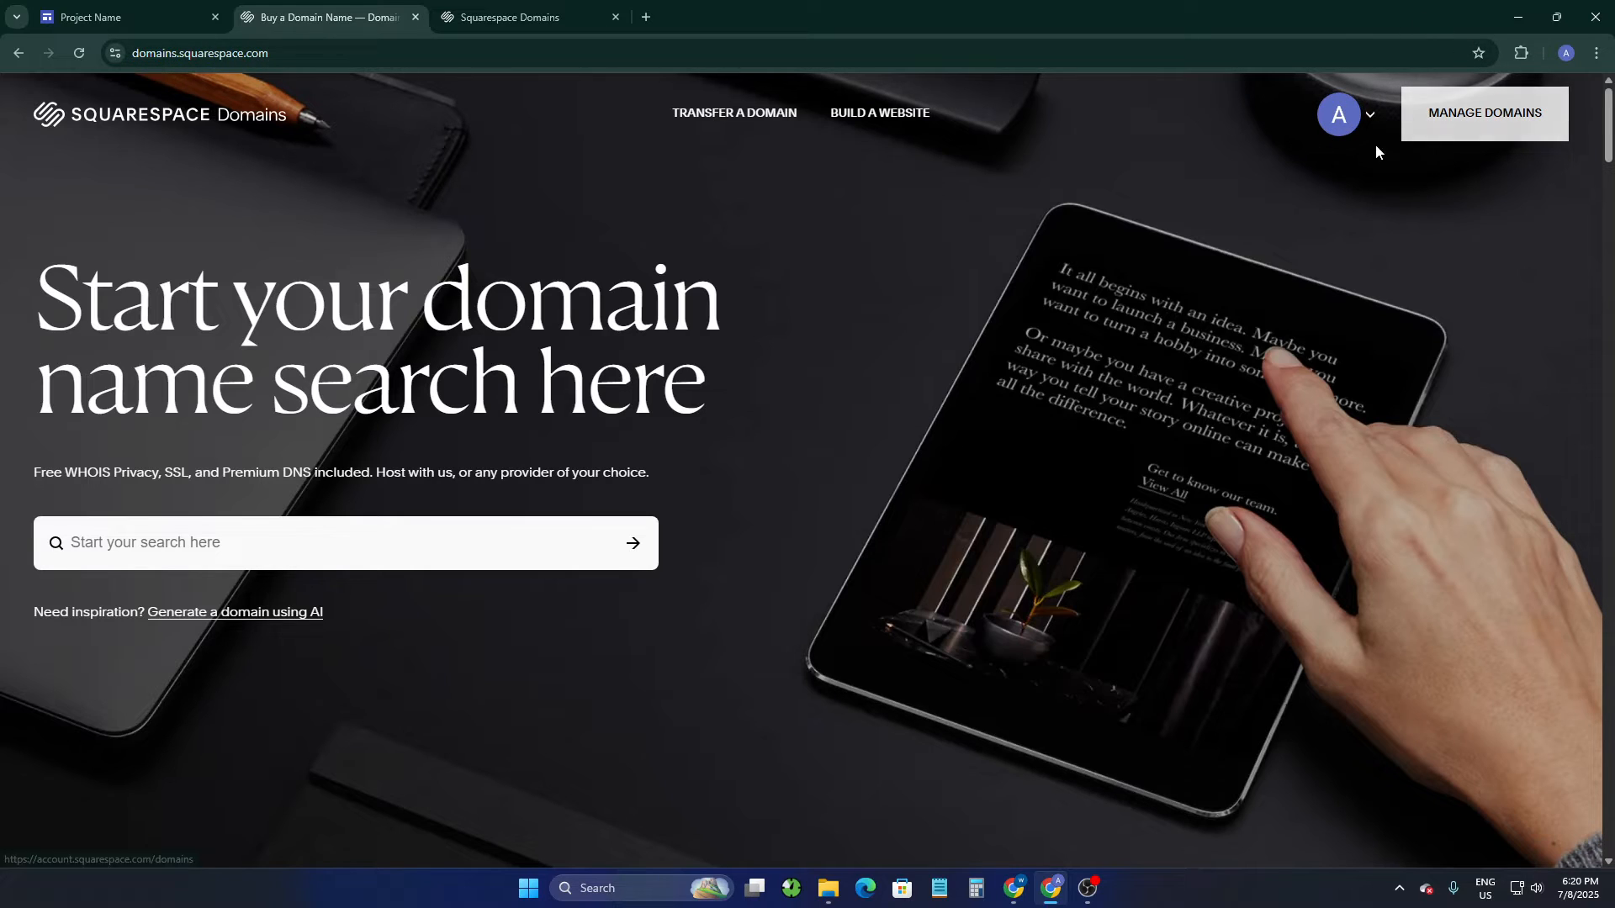
Open the domain management page of the Squarespace account and review the list of owned domains.
left_click(1460, 132)
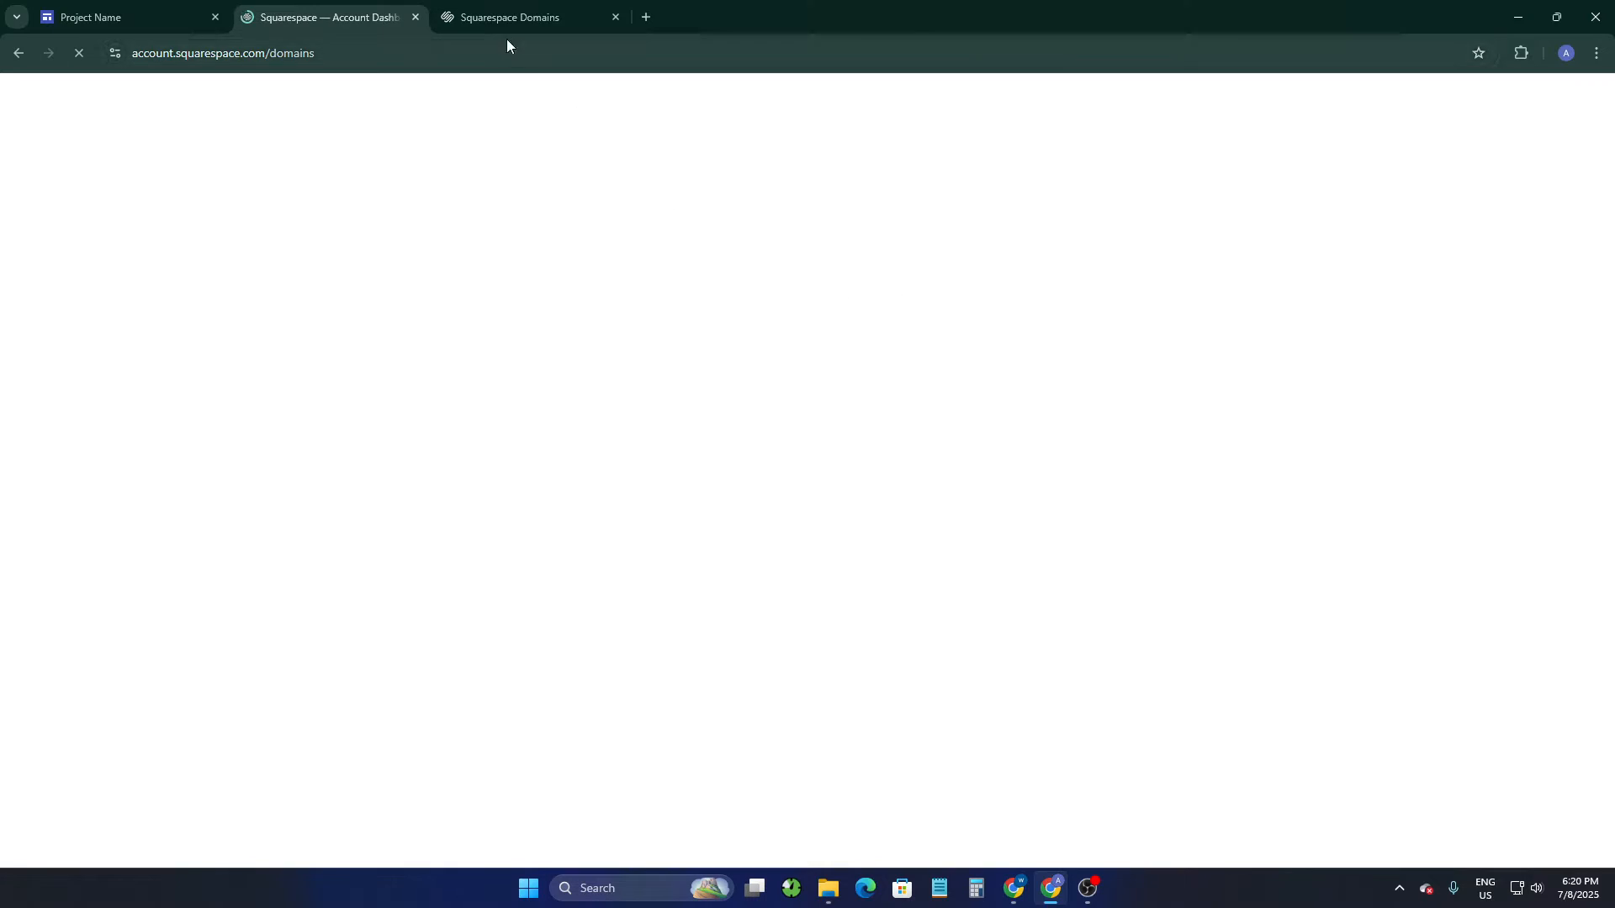
left_click(477, 11)
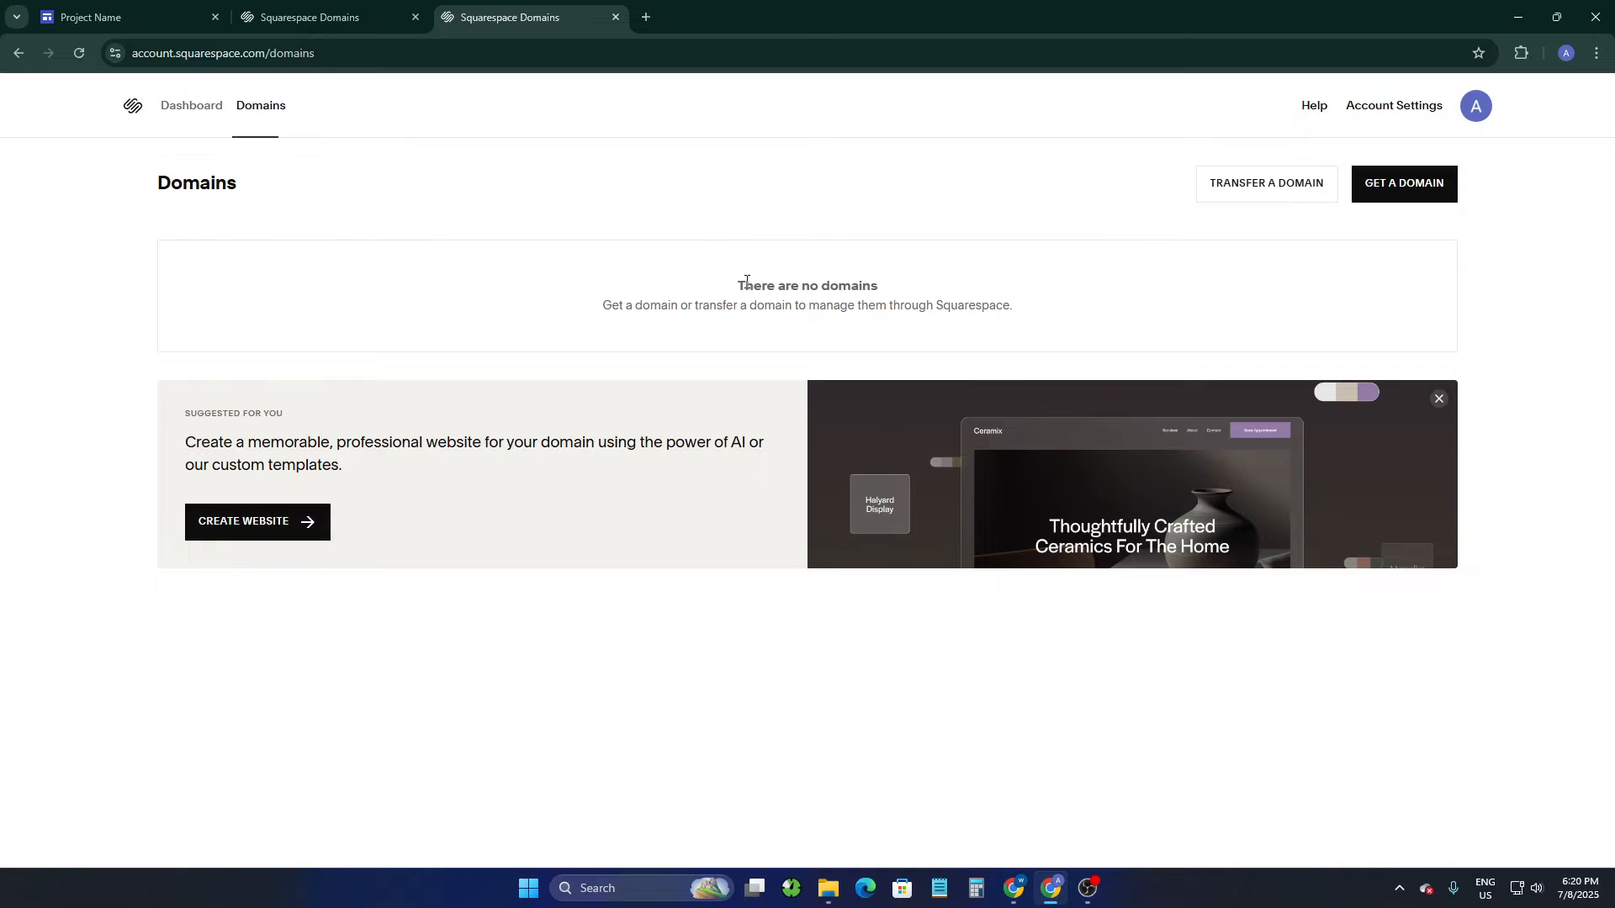
left_click_drag(661, 271, 1059, 277)
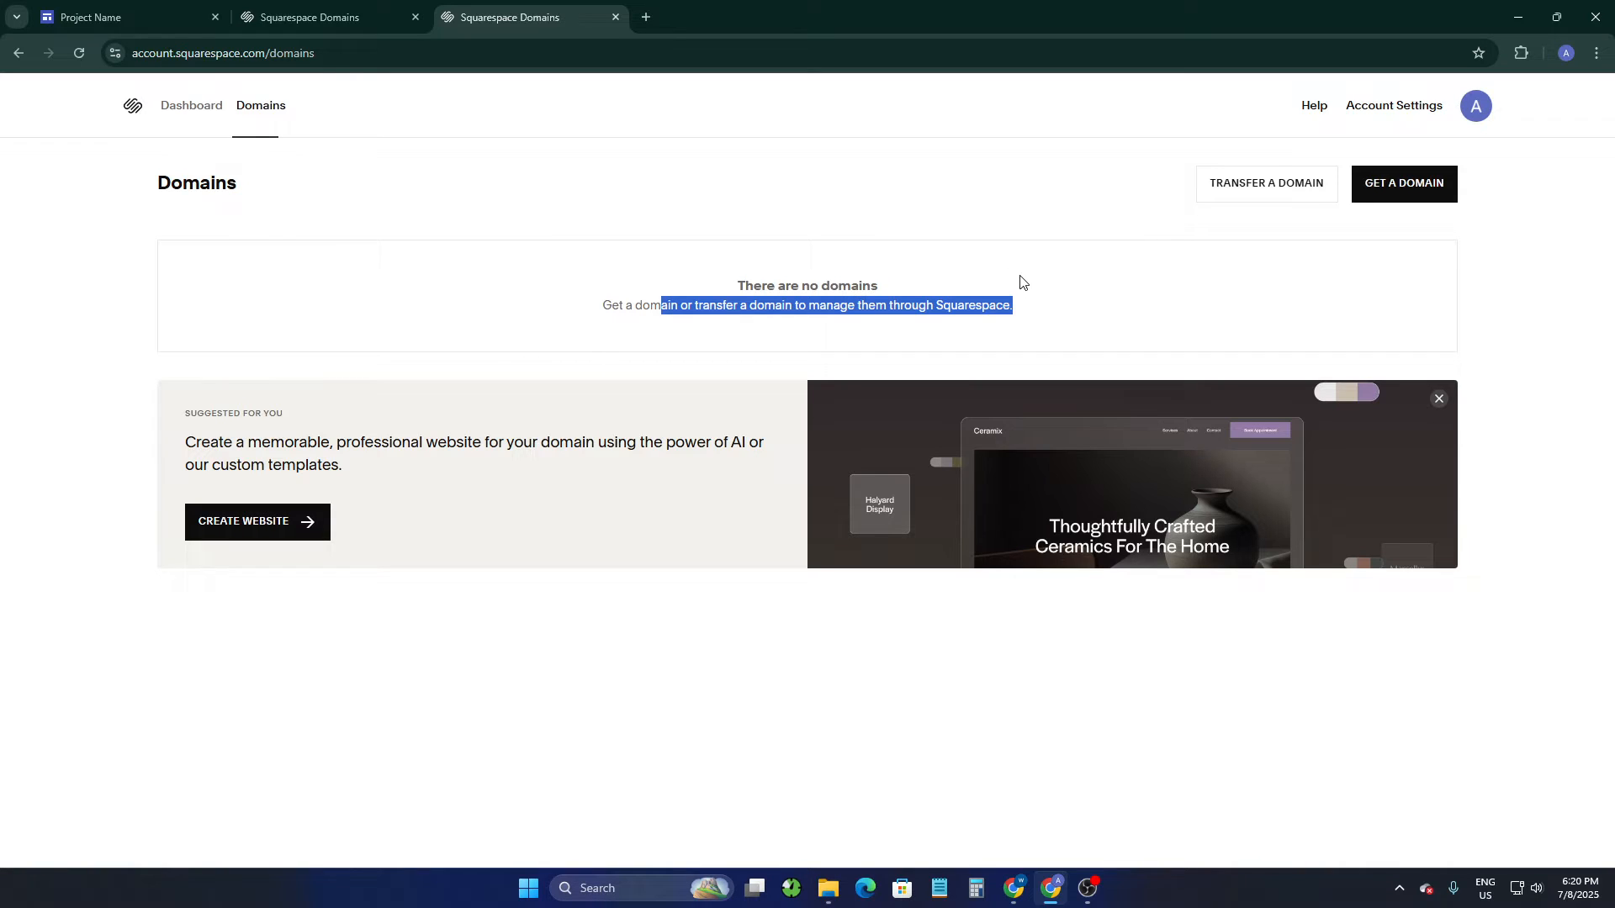
left_click(1022, 280)
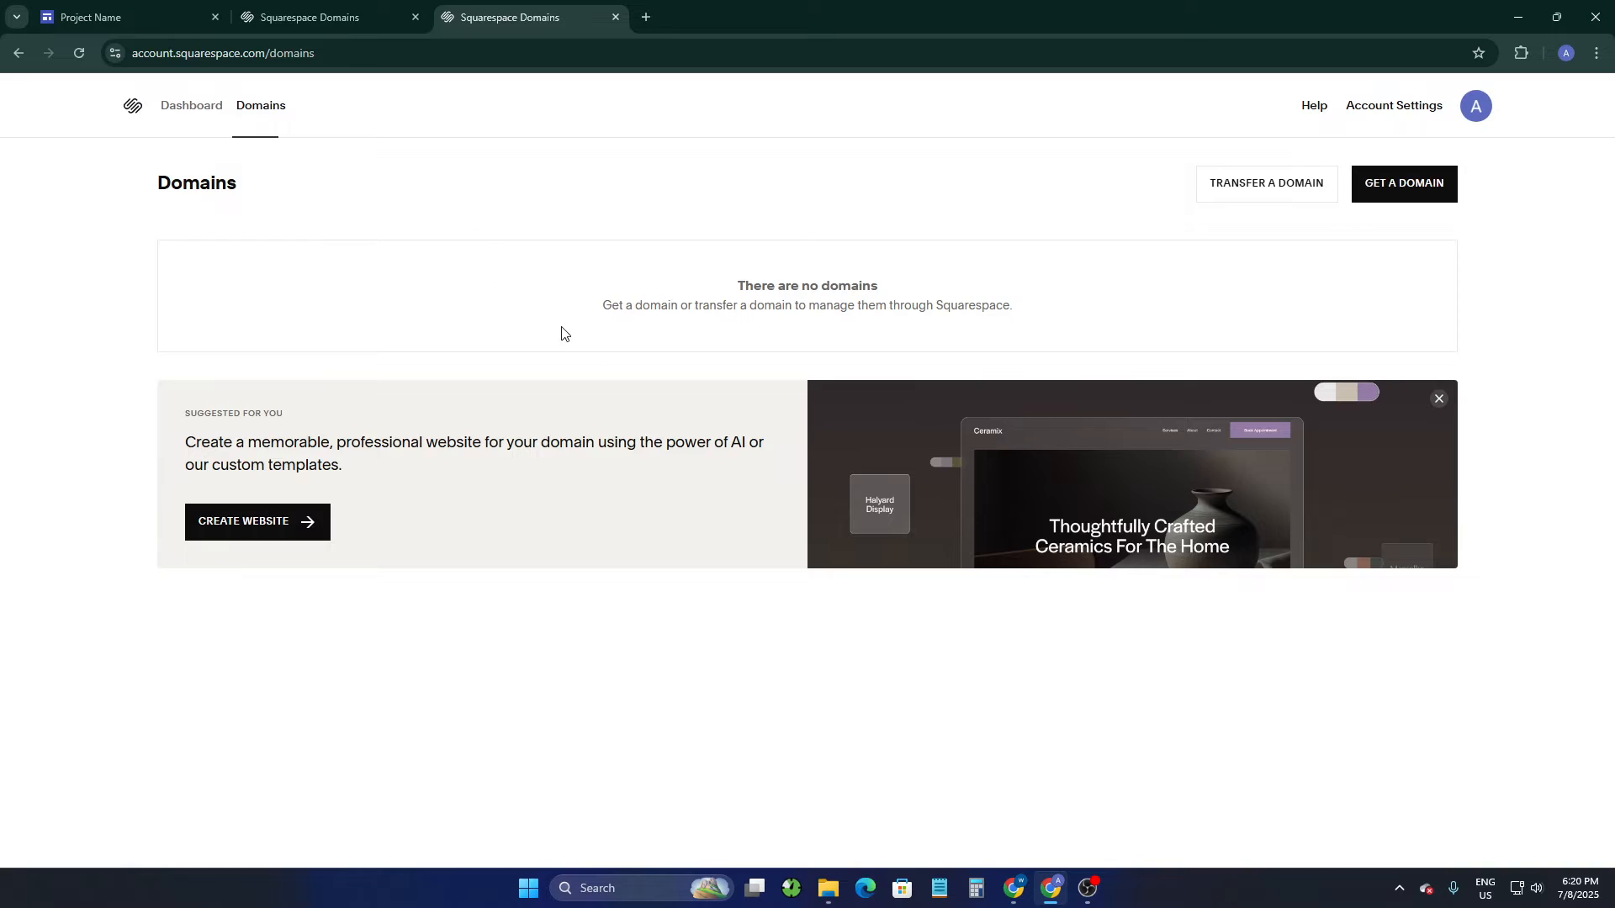
left_click(126, 13)
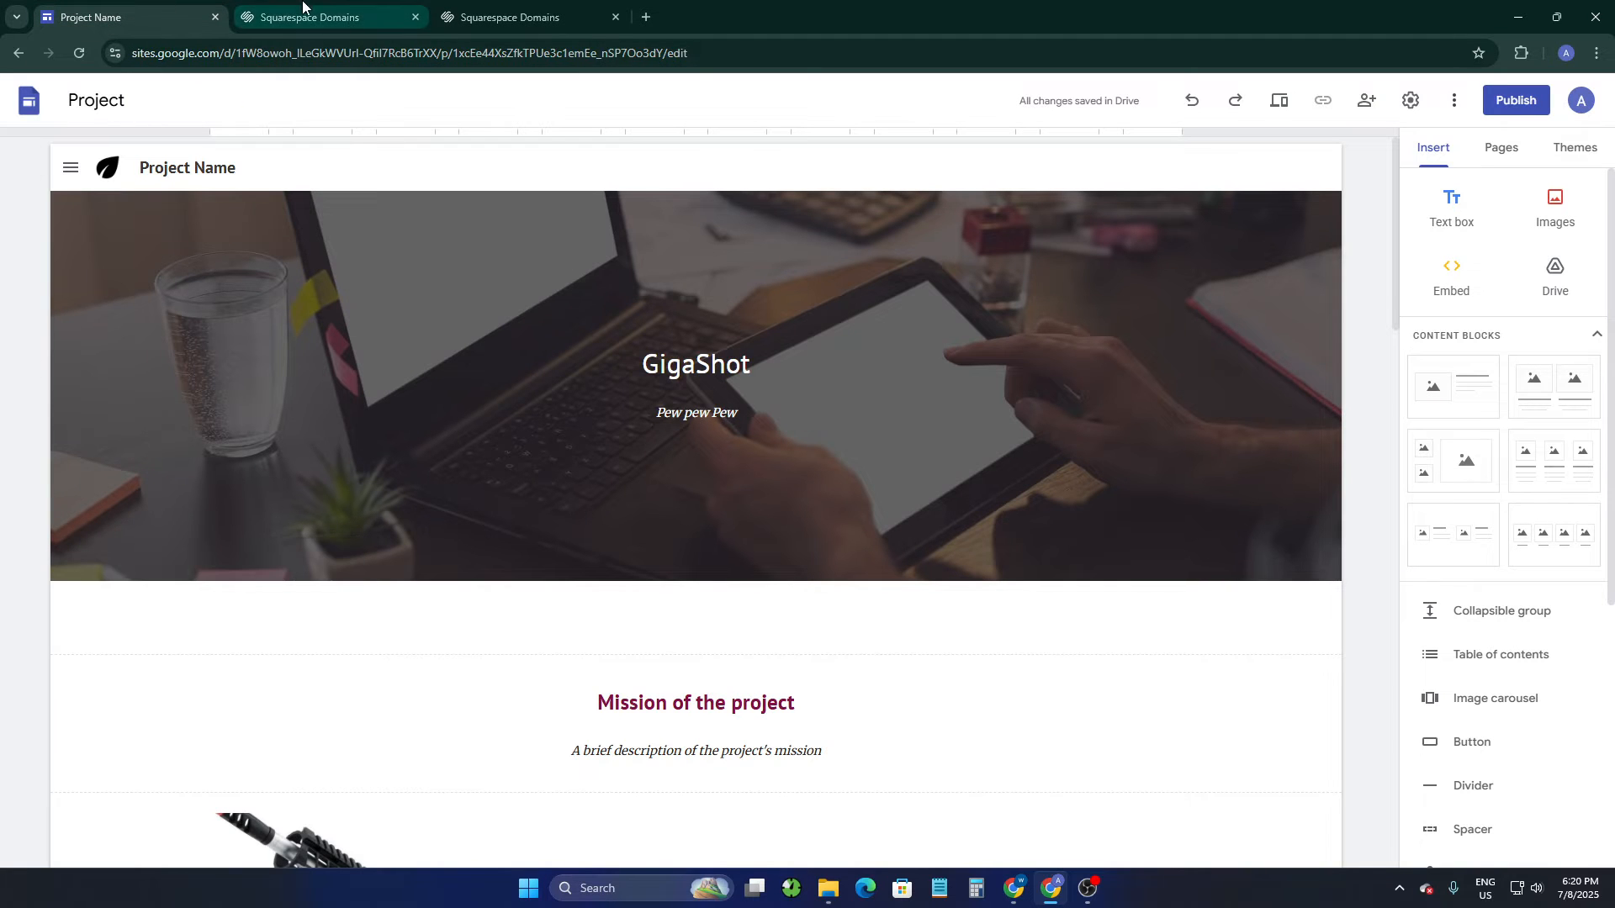
left_click(520, 14)
left_click(53, 7)
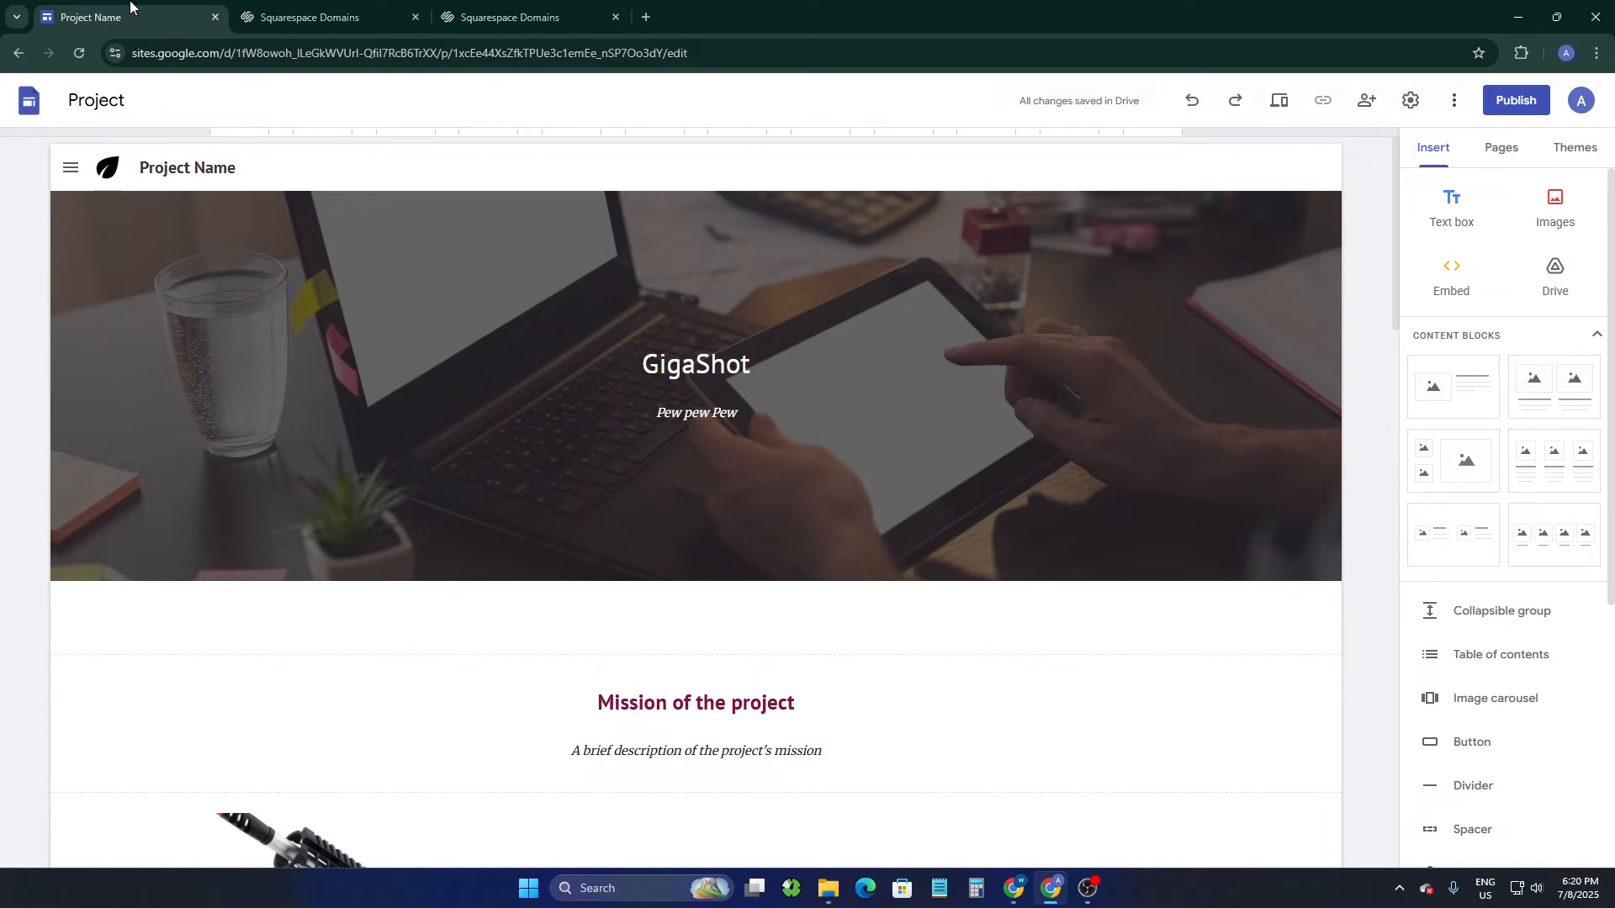
left_click(554, 9)
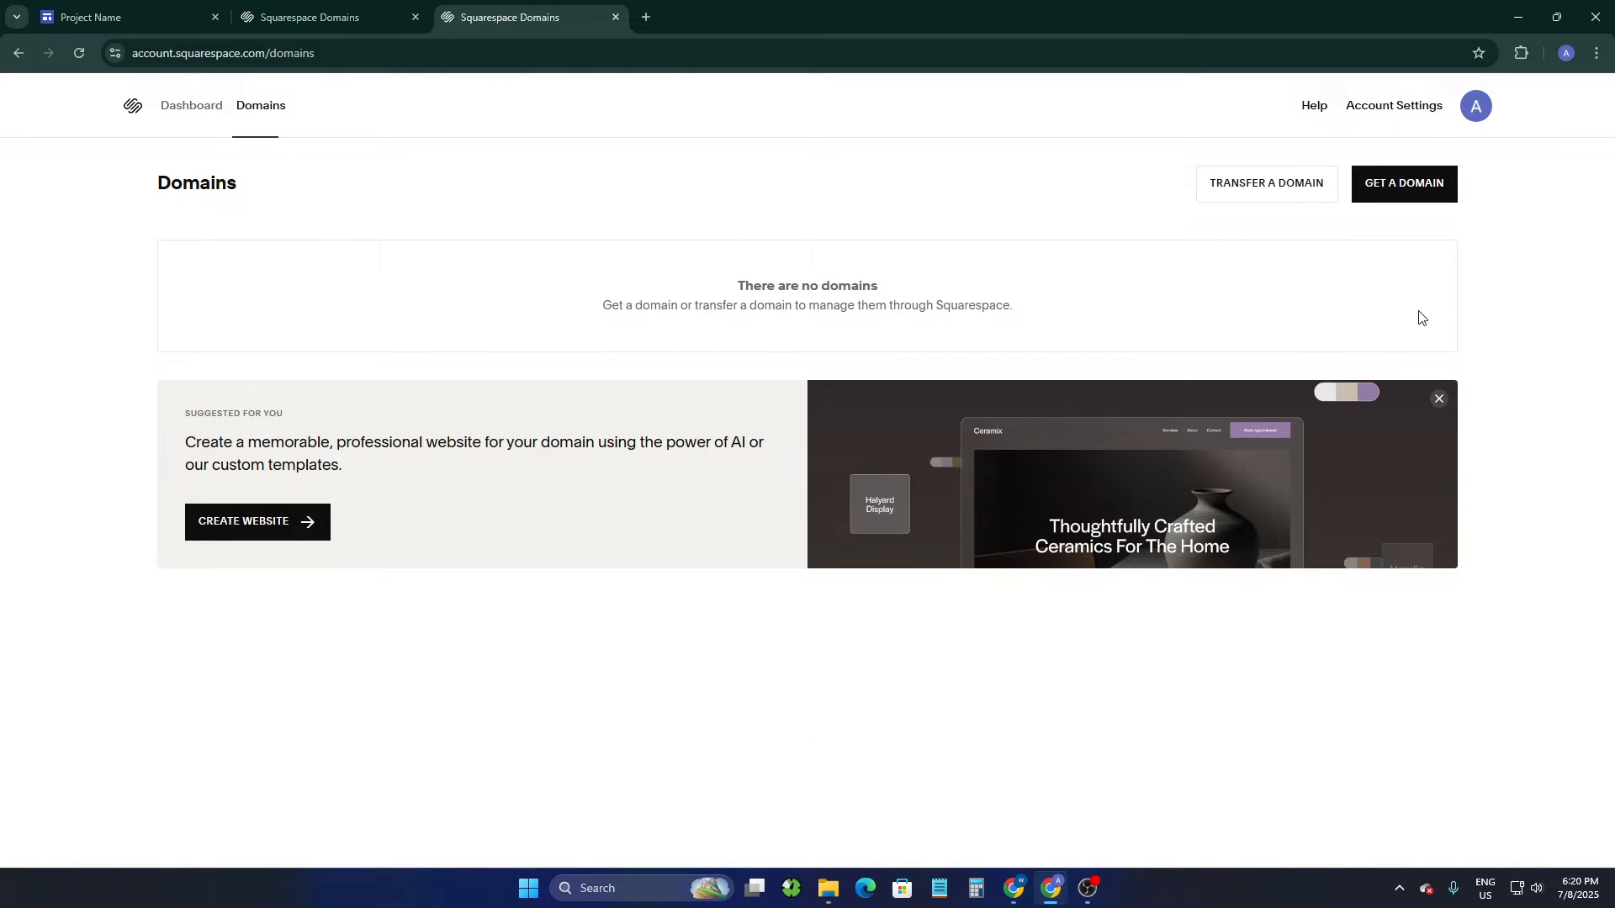
Return to the Google Sites project and start connecting a custom domain from the site's settings.
left_click(170, 8)
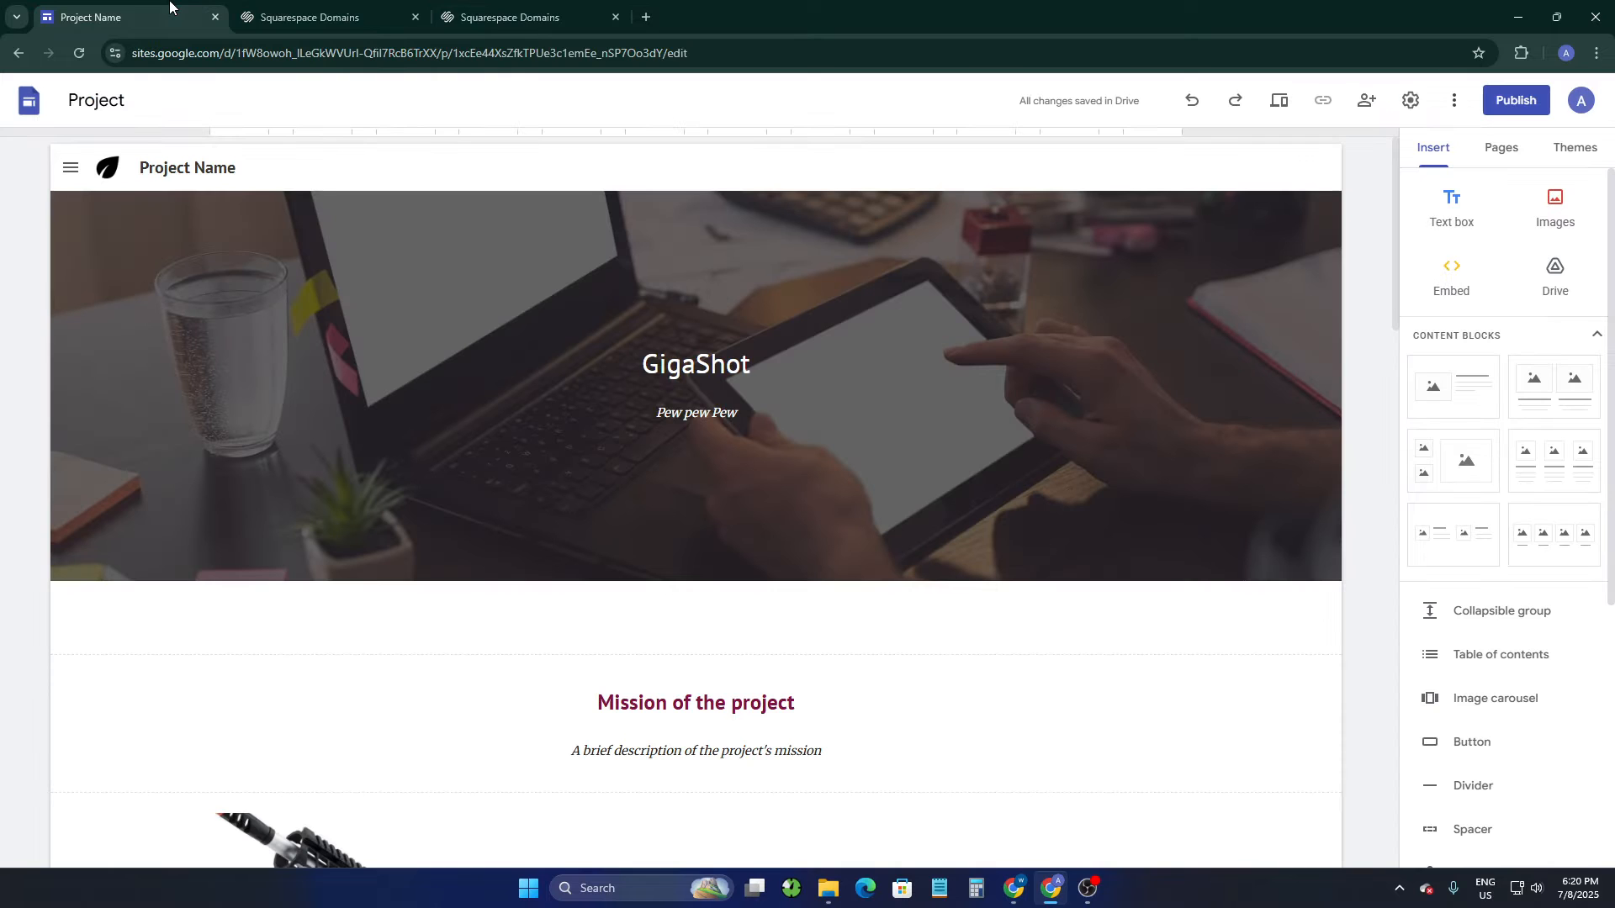
left_click(1411, 102)
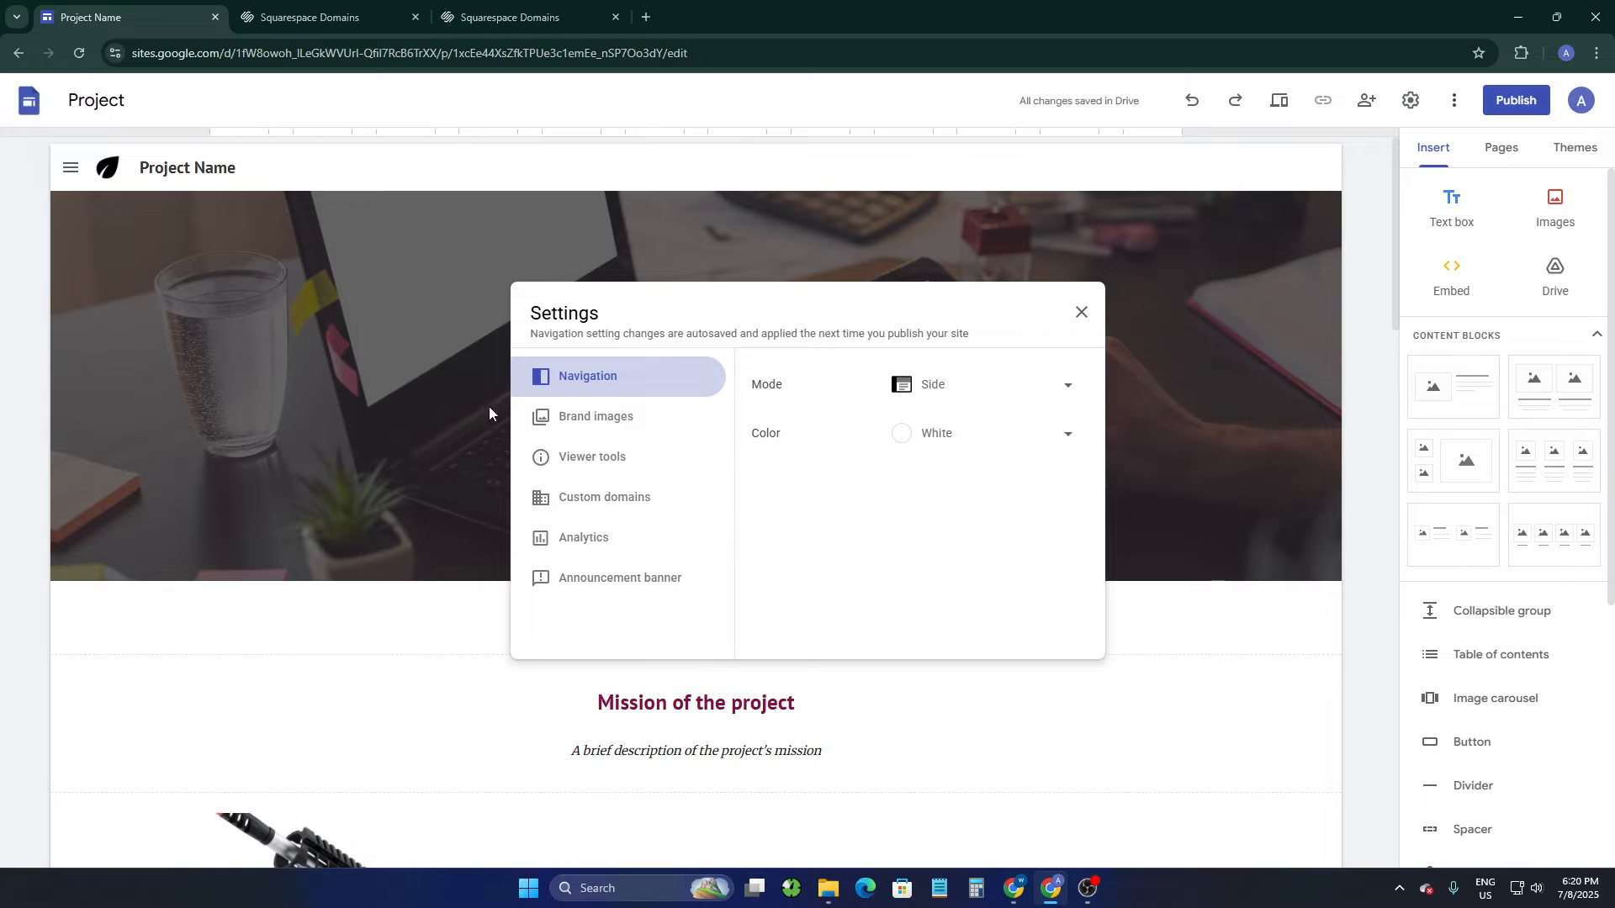
left_click(598, 507)
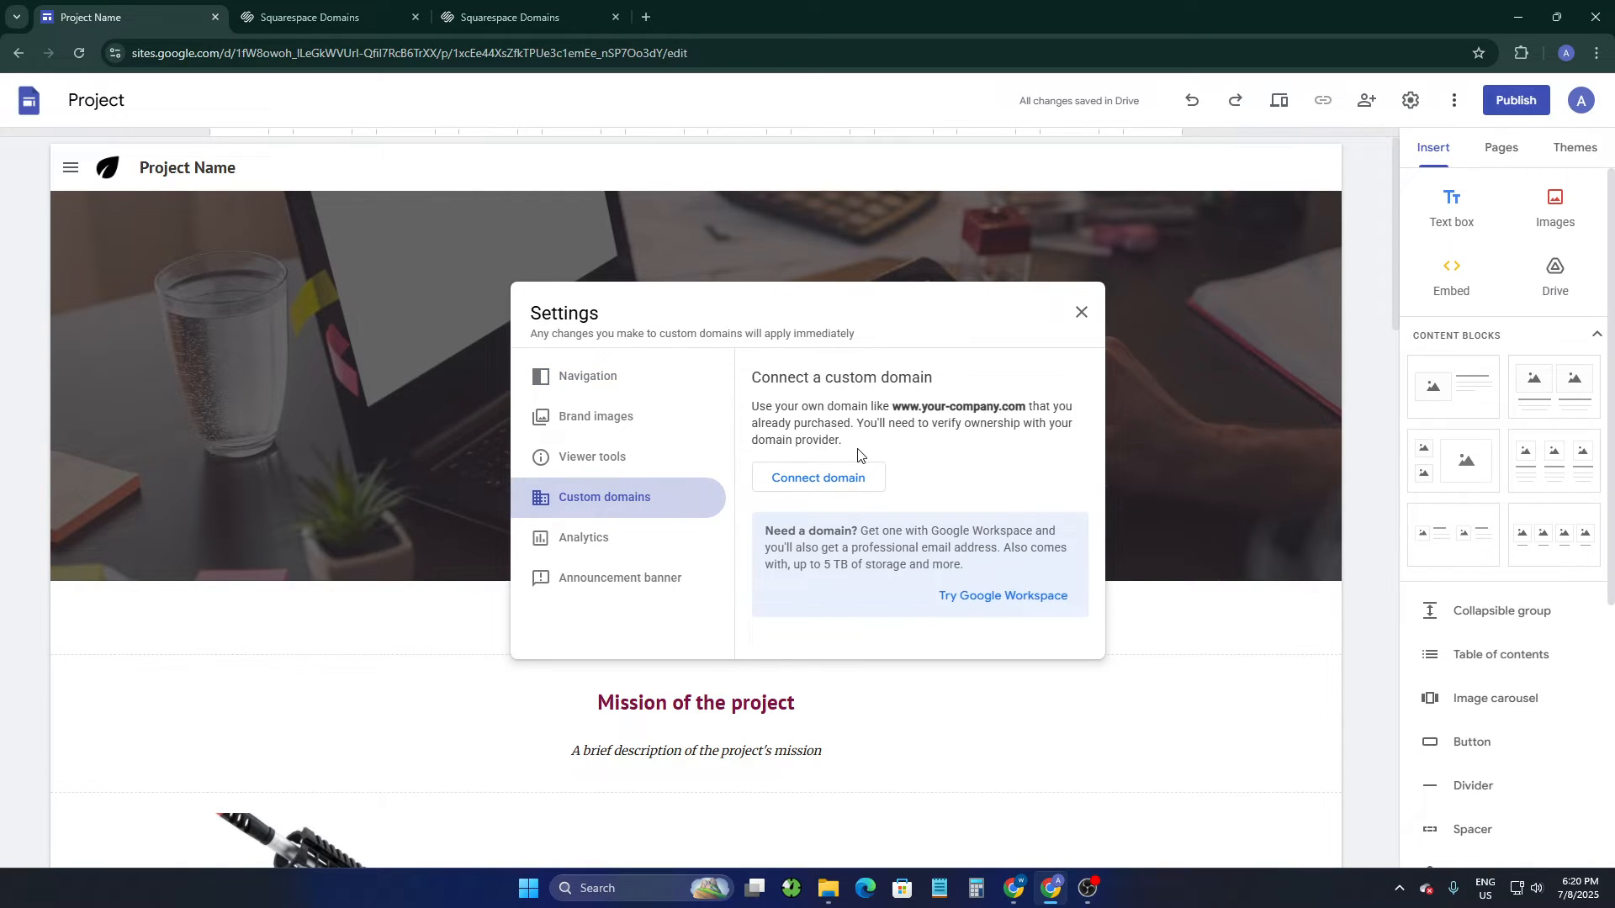
left_click(808, 490)
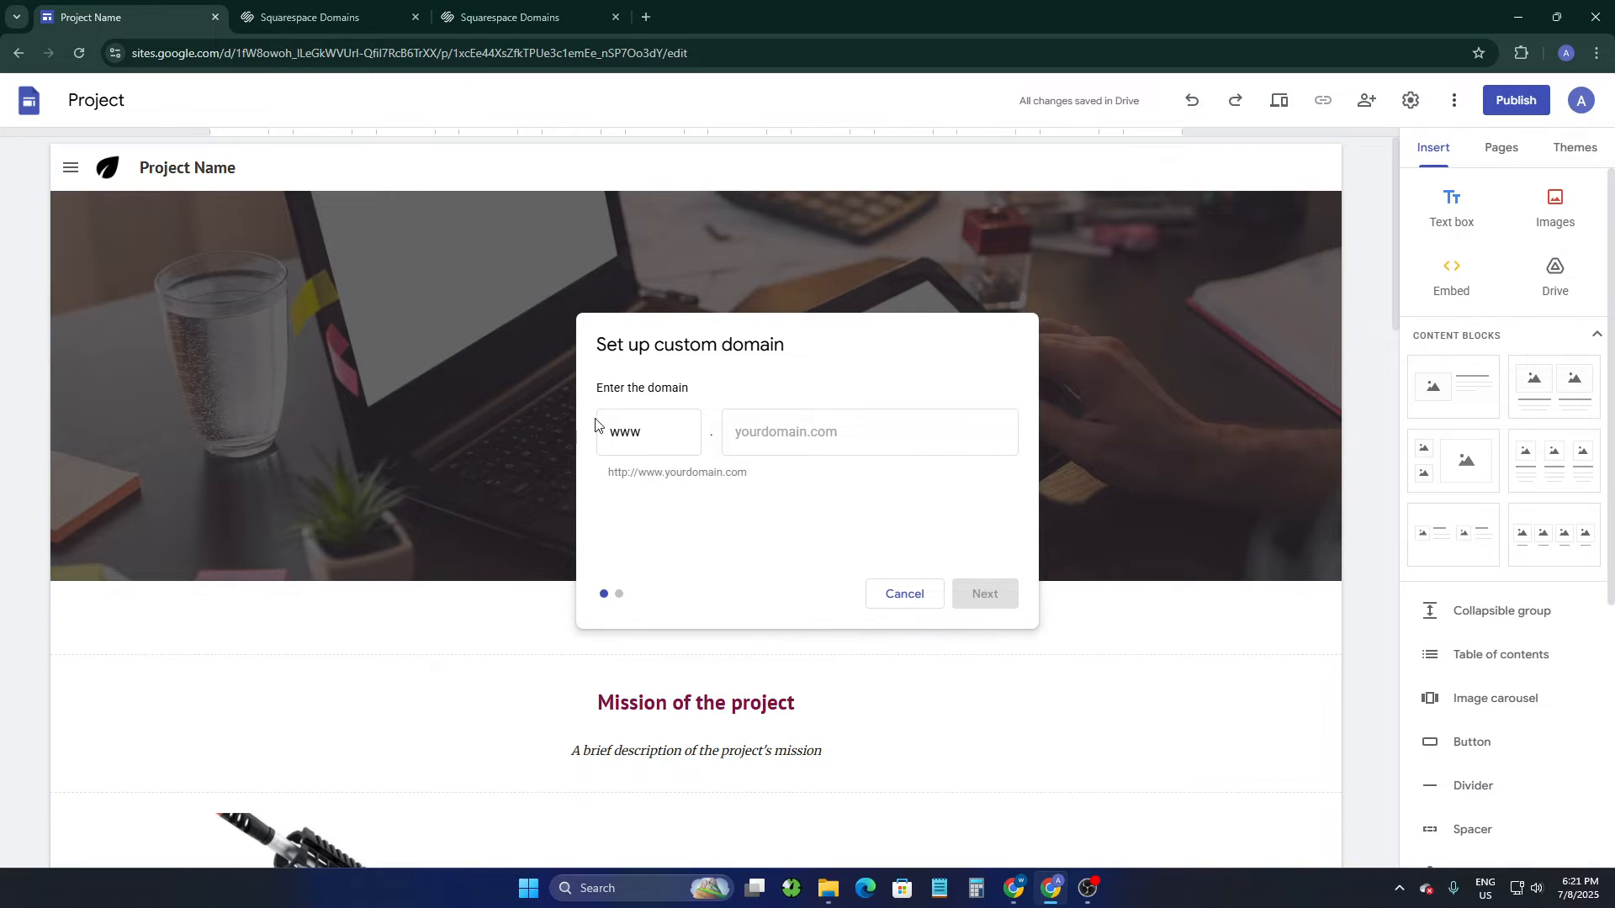
left_click(751, 434)
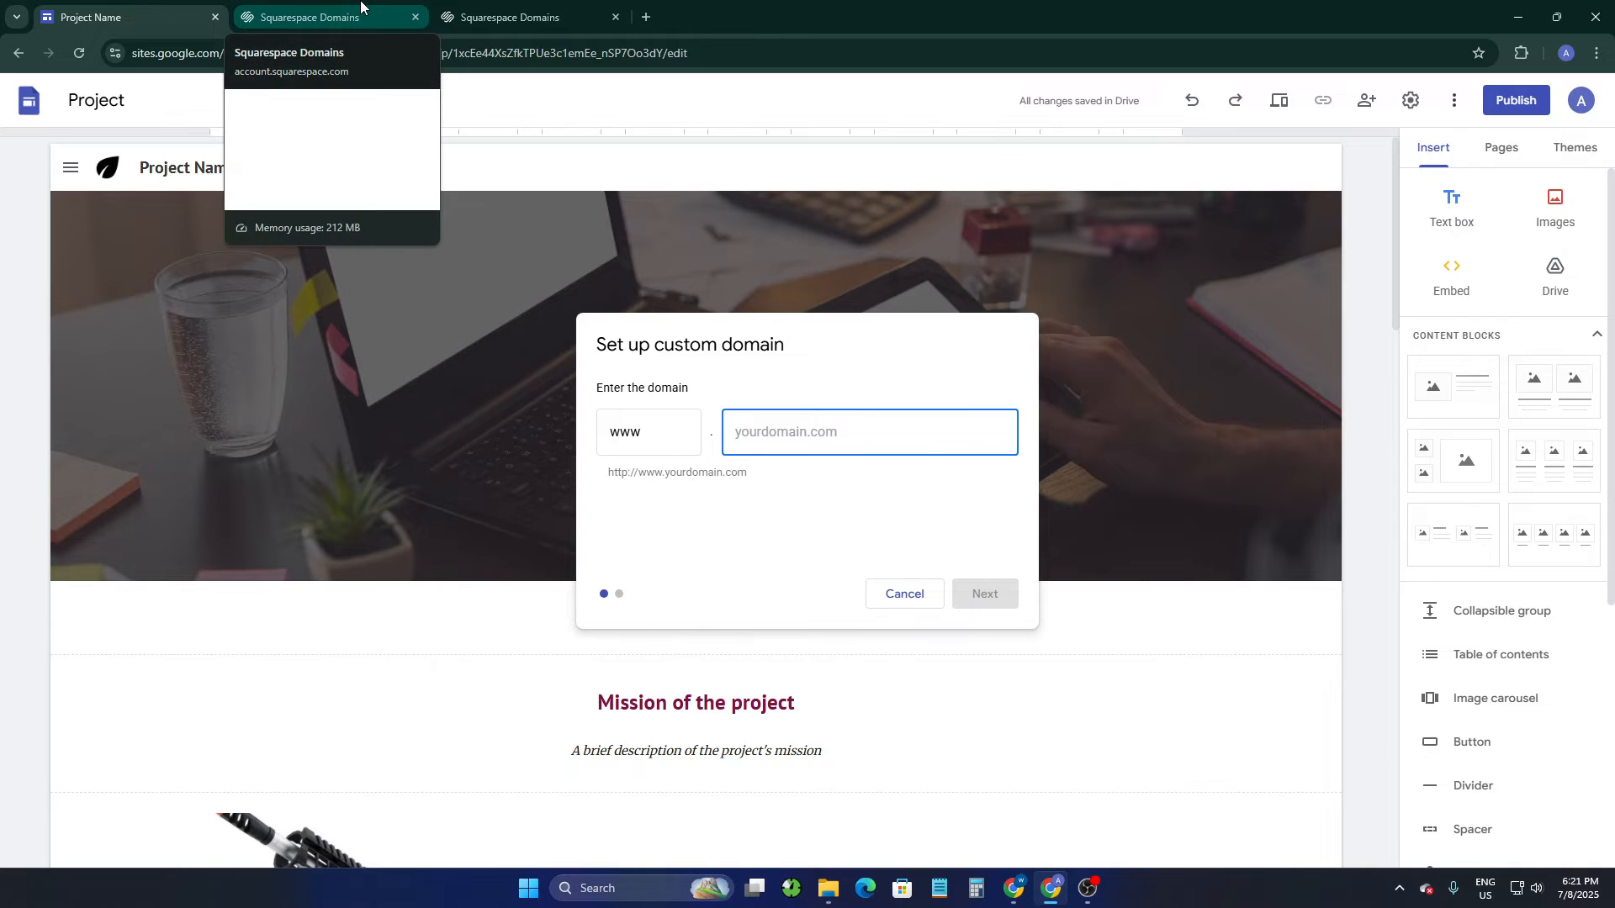
left_click(336, 17)
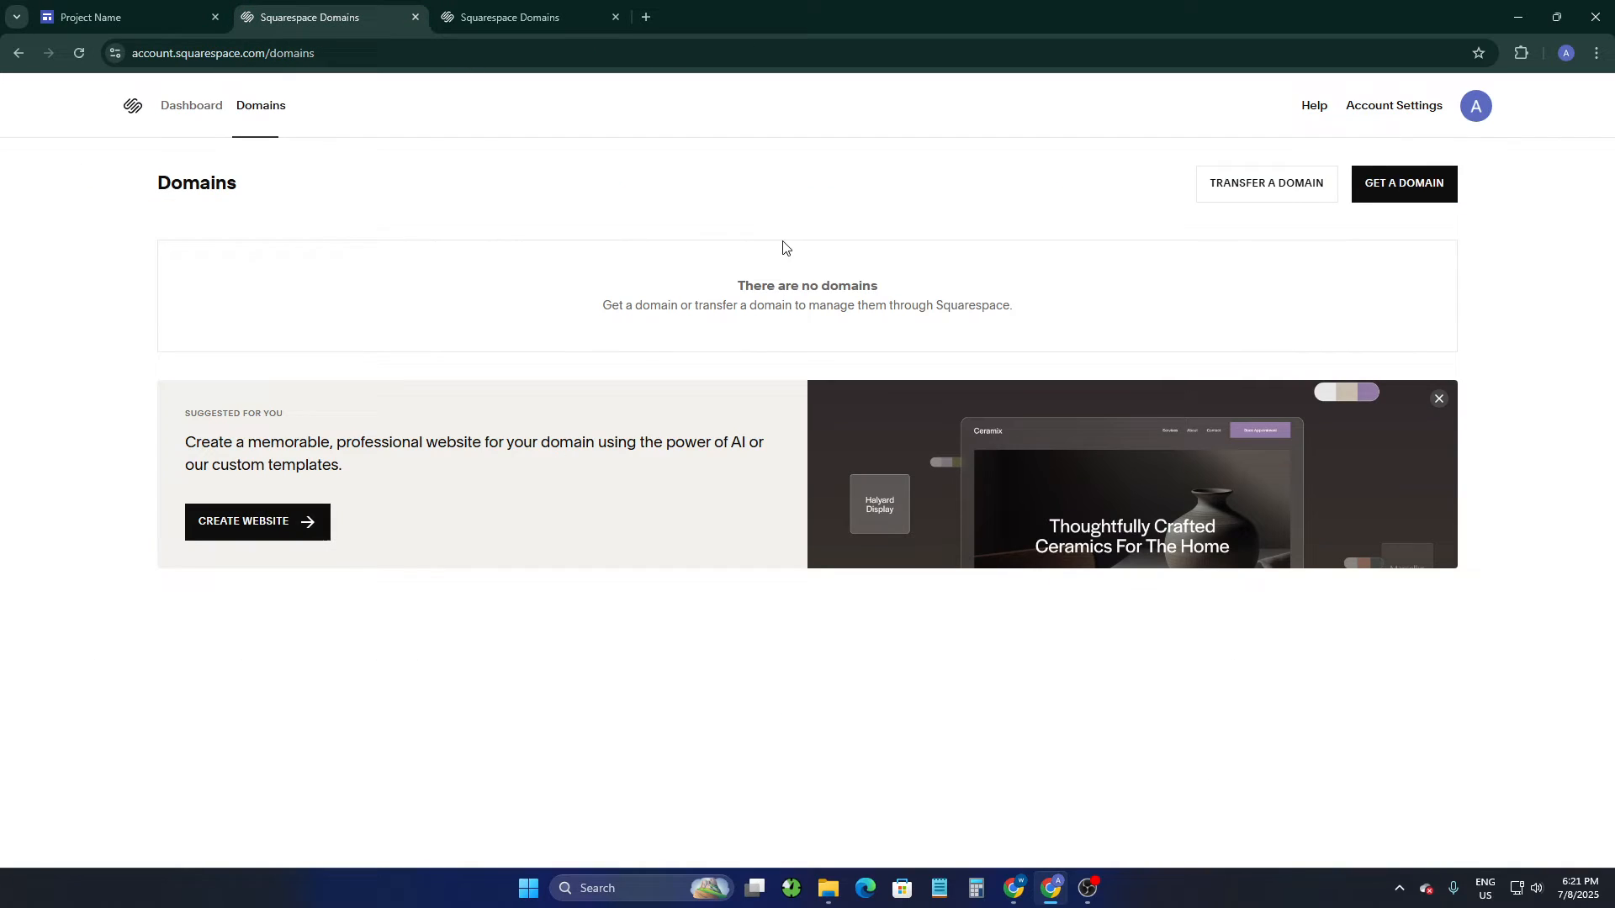
left_click(108, 15)
left_click(510, 16)
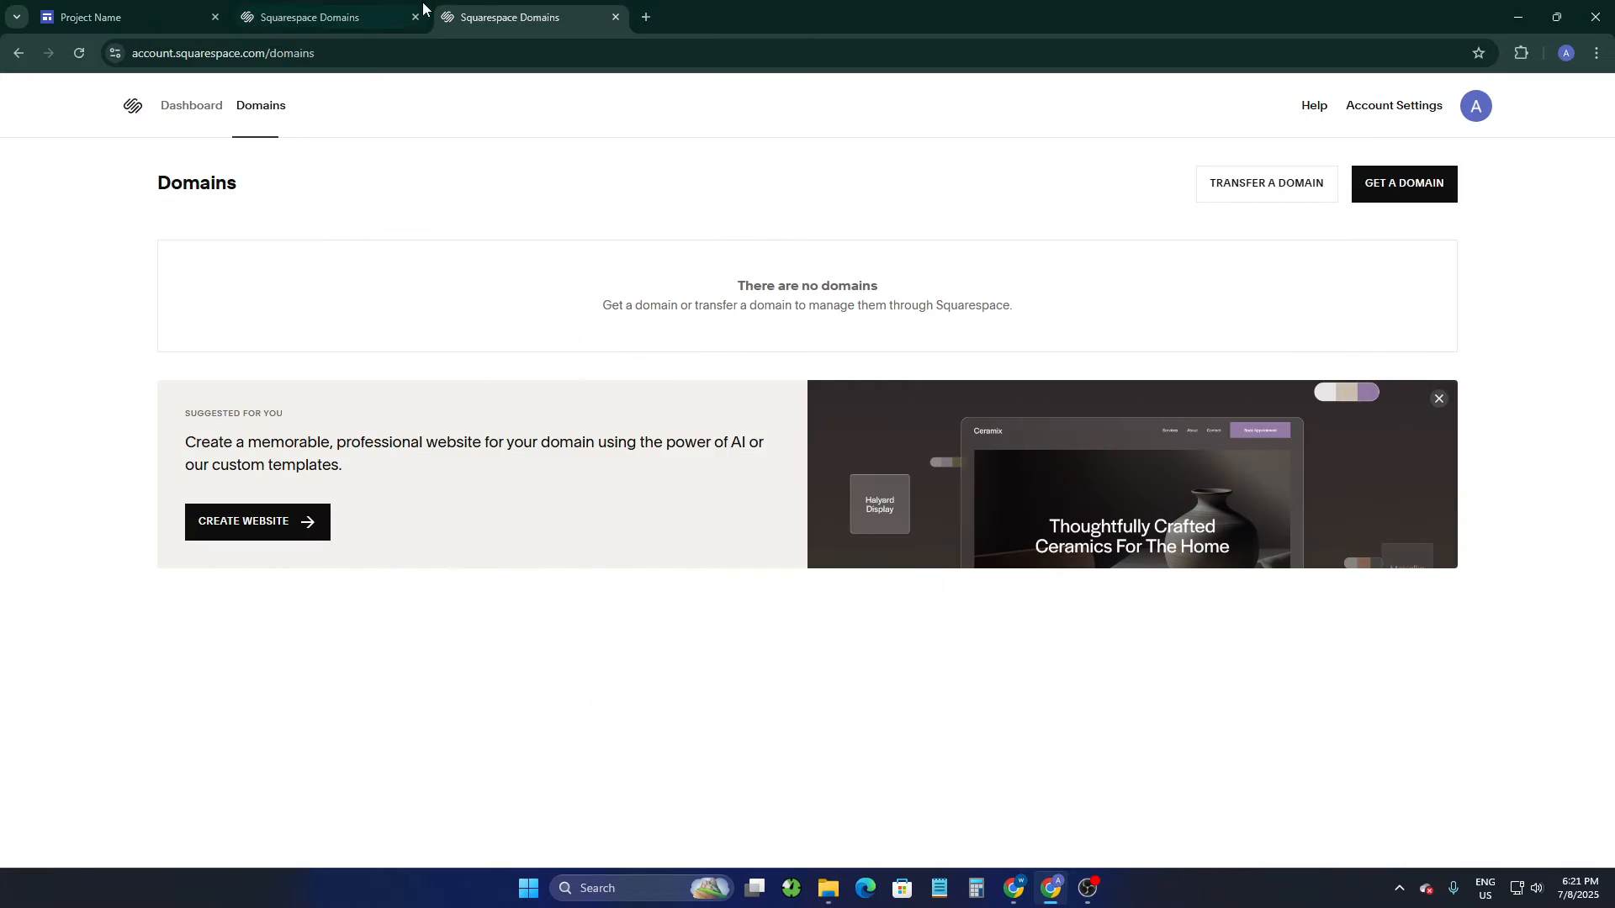
In the Google Sites custom domain setup, enter howtocc.com as the domain and open its ownership verification.
left_click(164, 15)
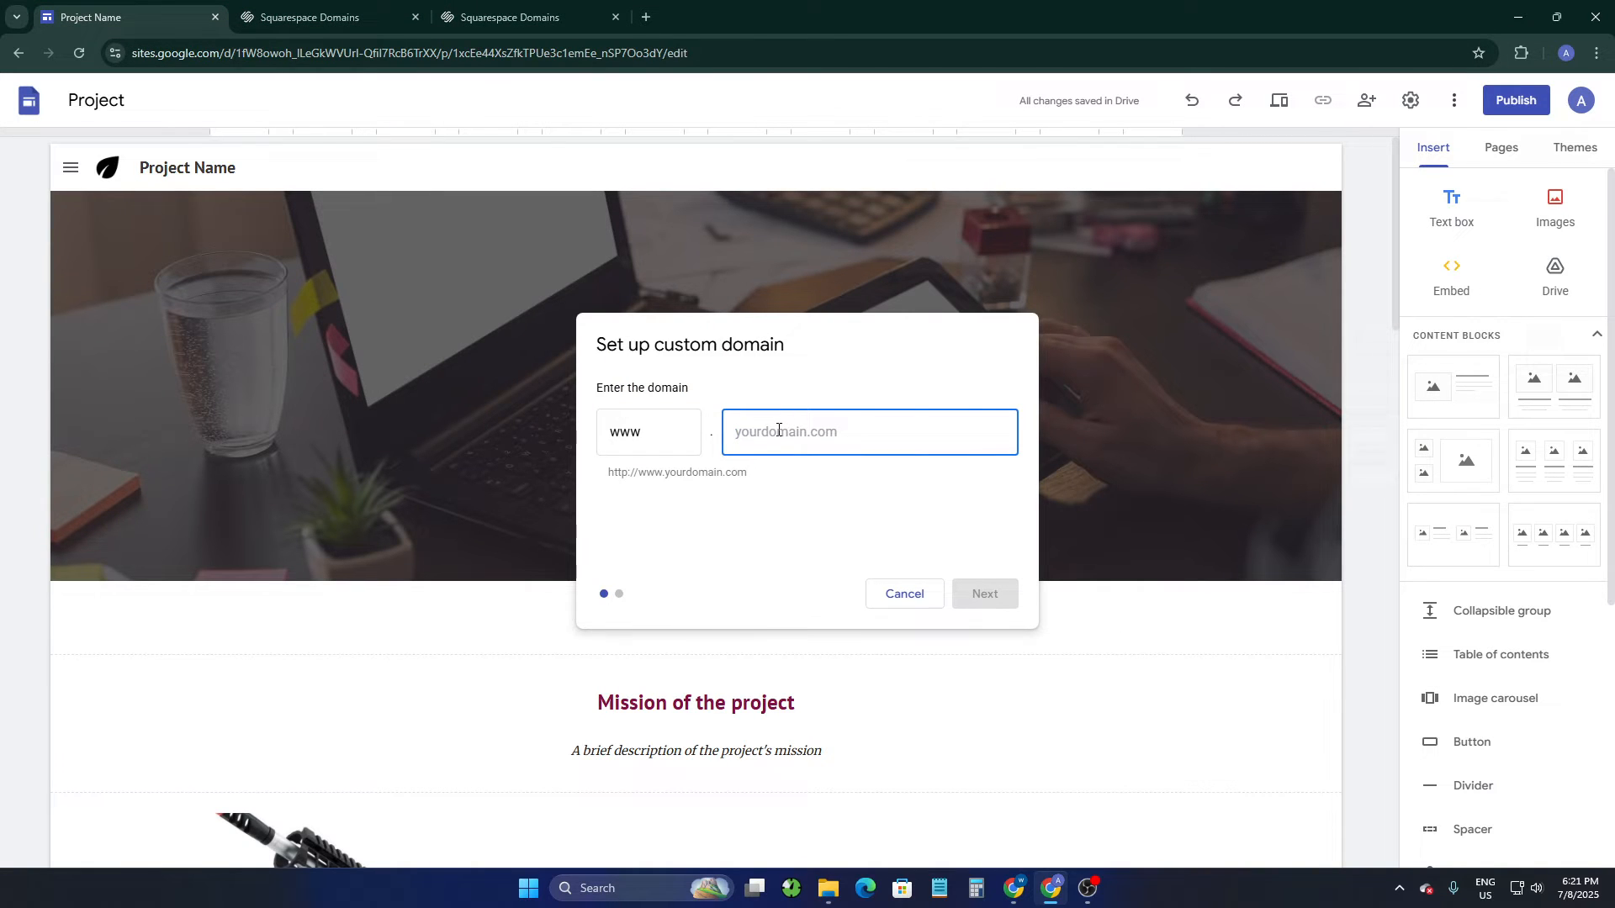
type("howto")
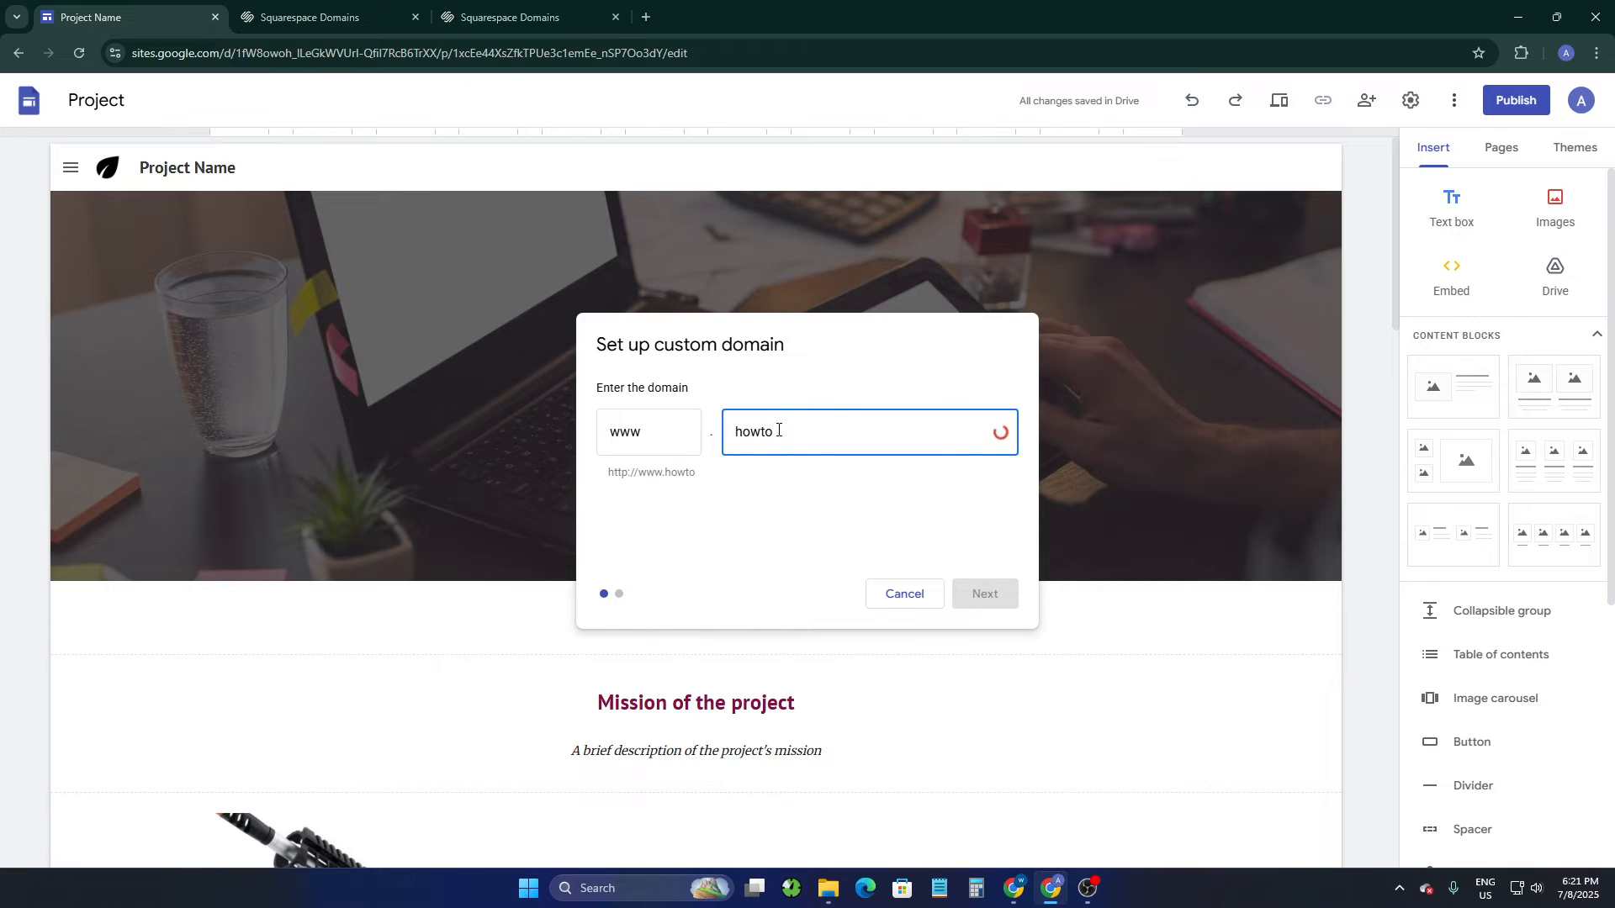
type("cc.com")
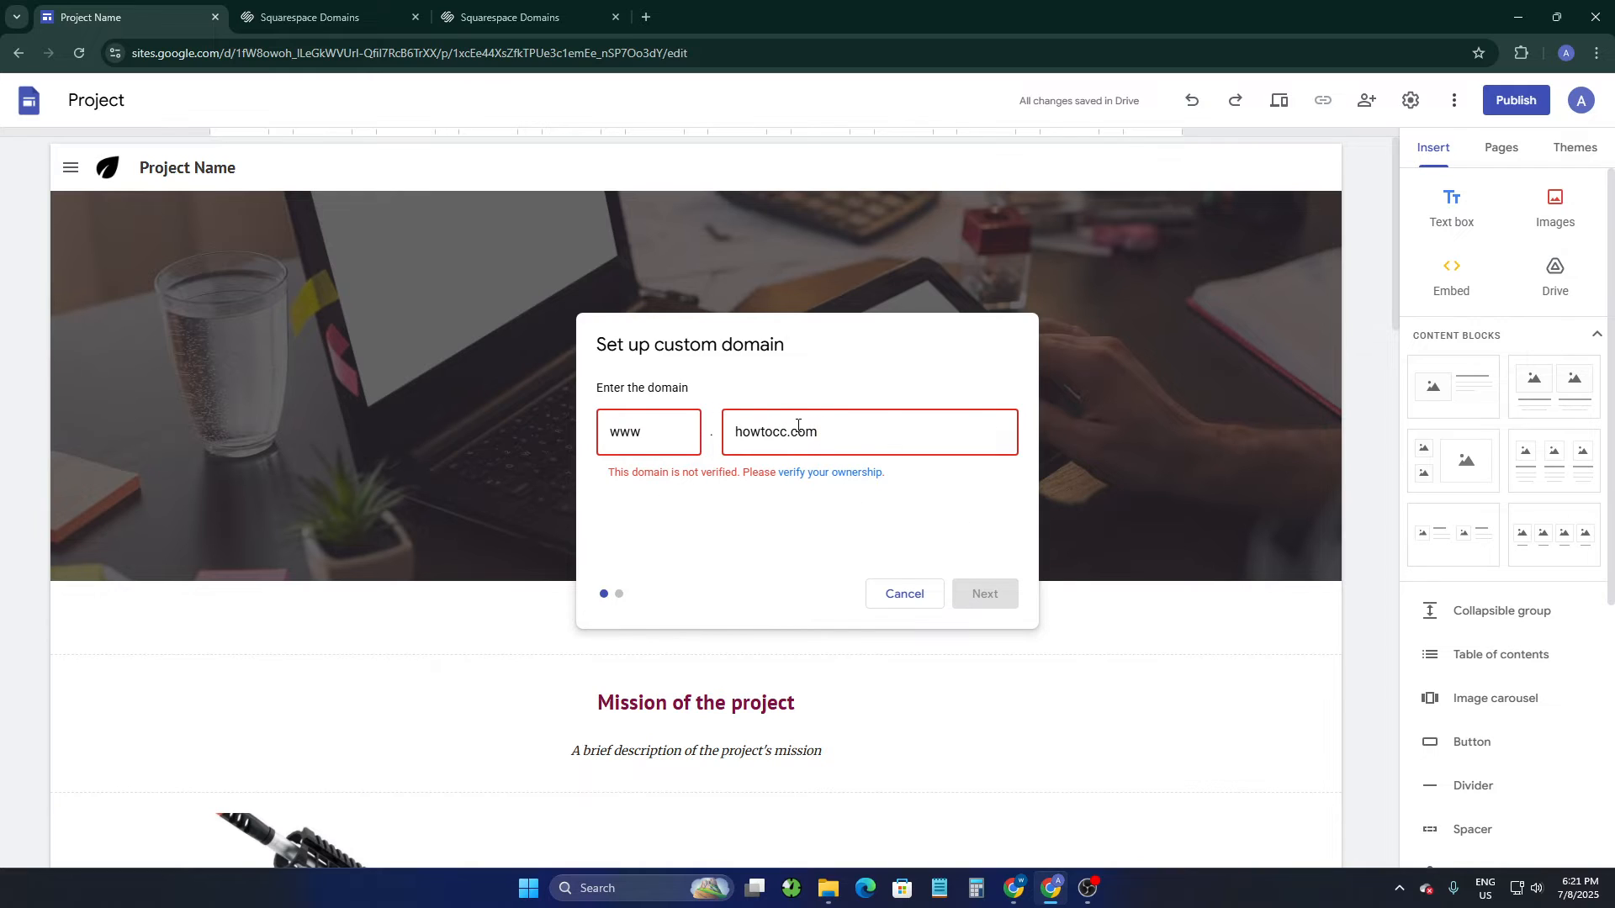
left_click(820, 476)
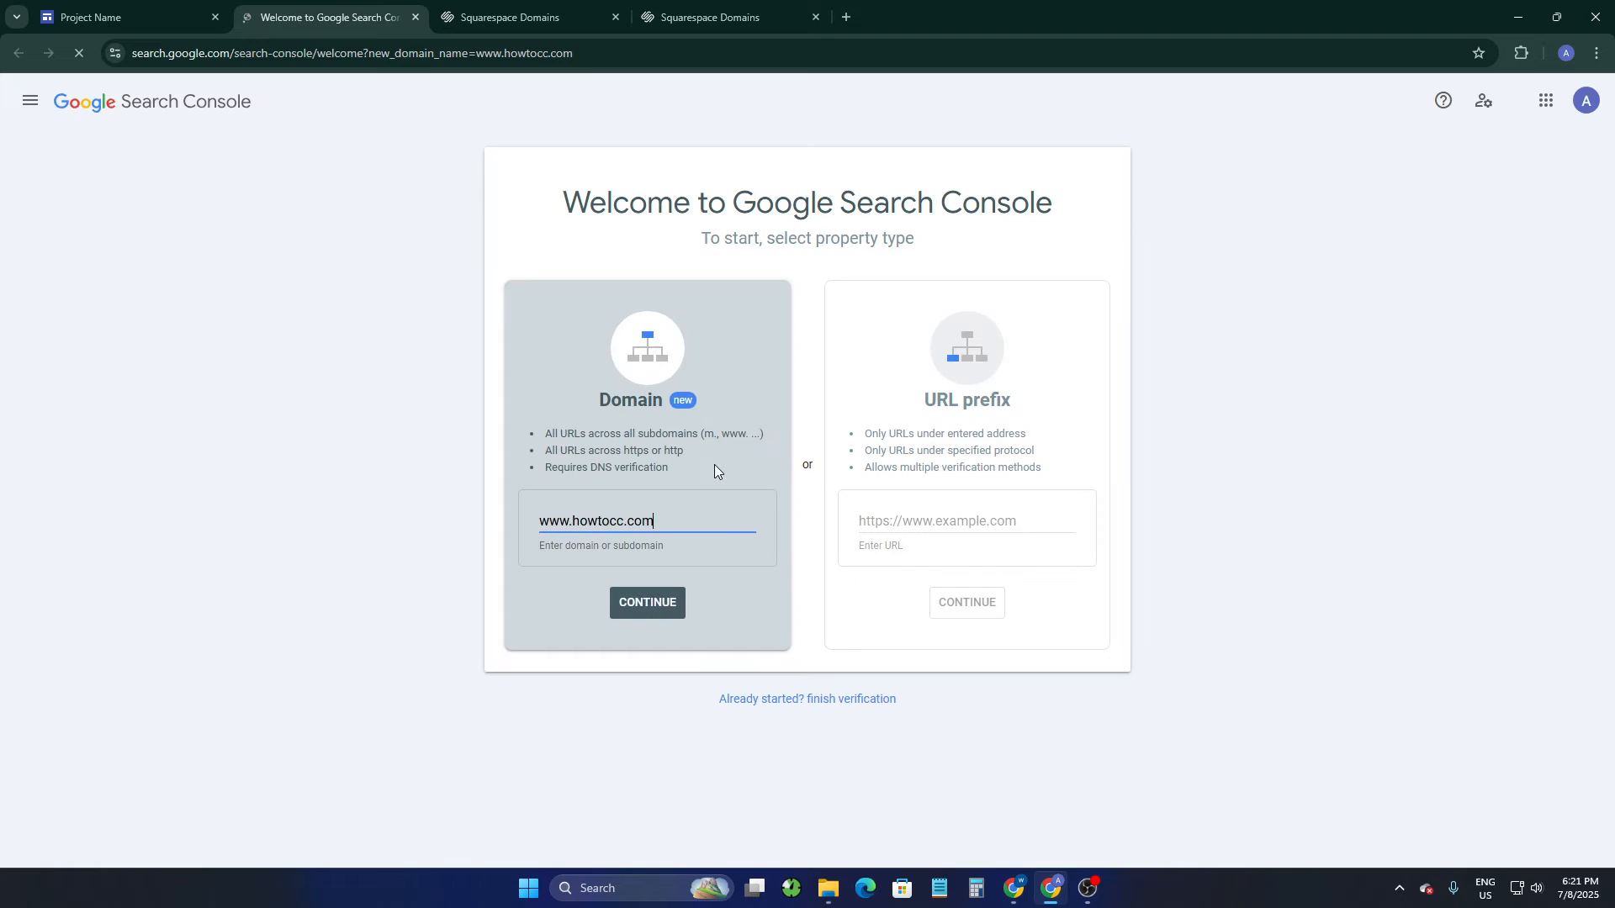
left_click(82, 12)
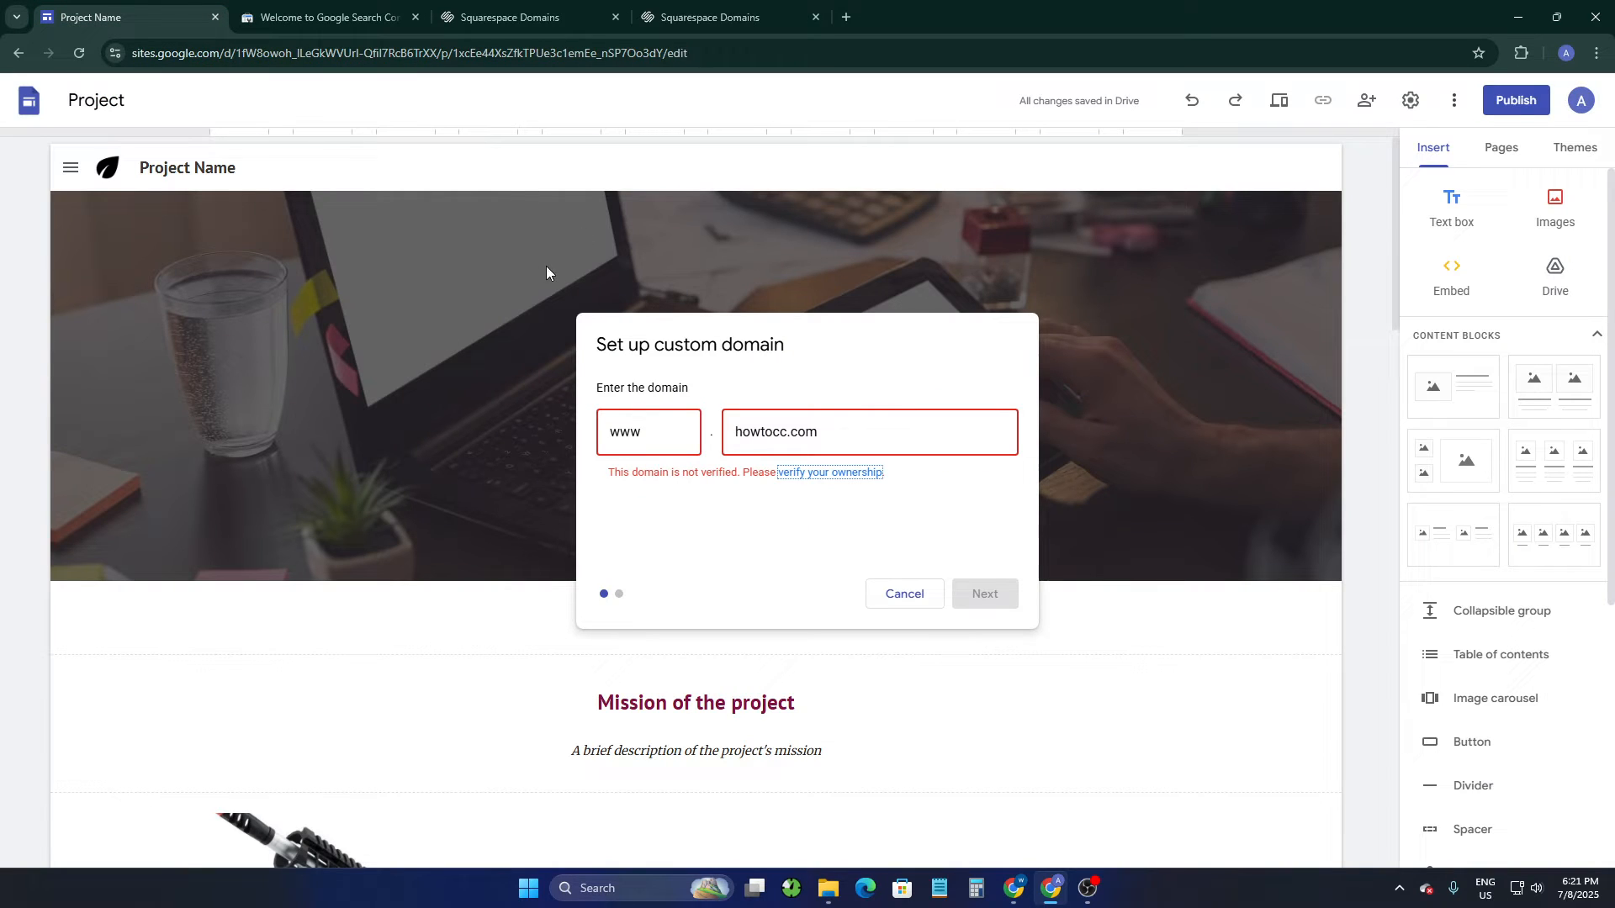
left_click(328, 19)
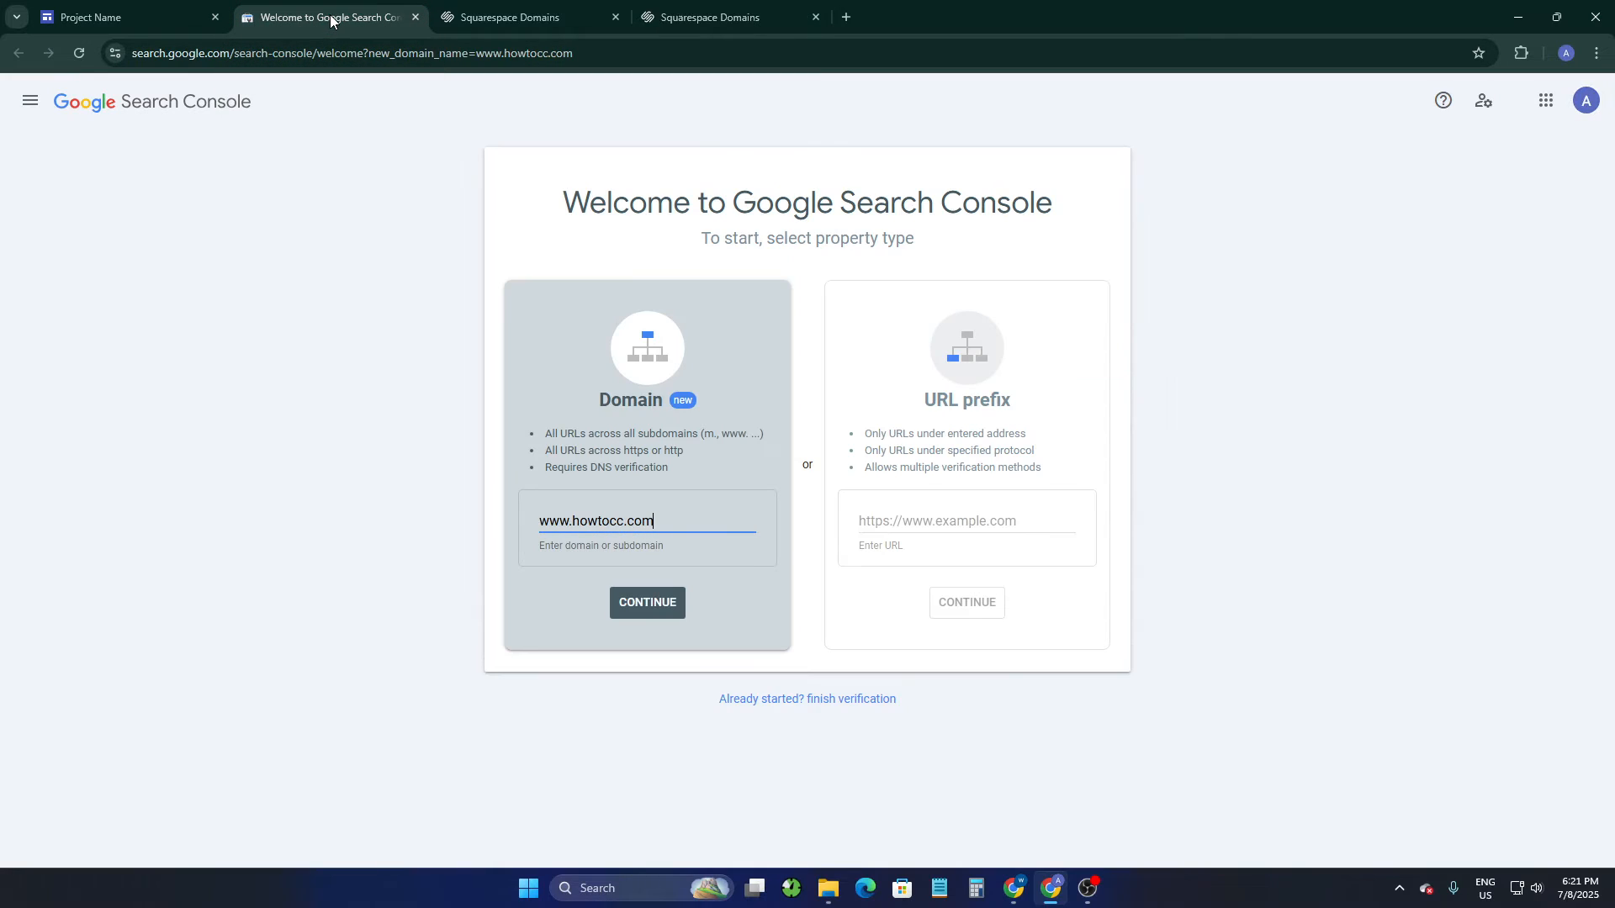
left_click(148, 23)
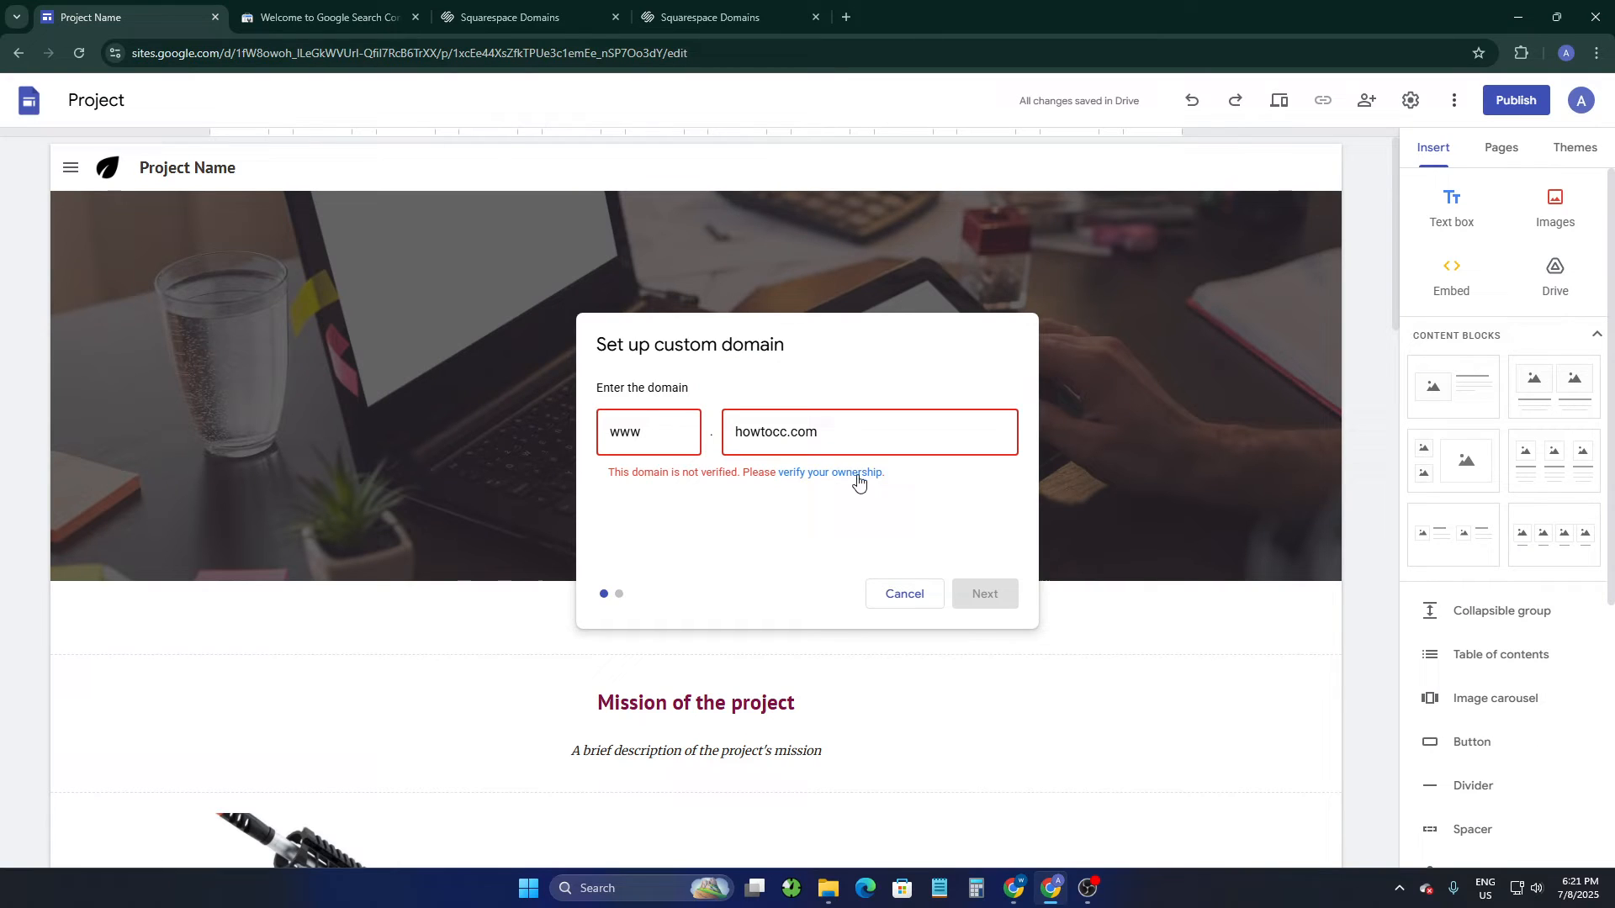
left_click(314, 17)
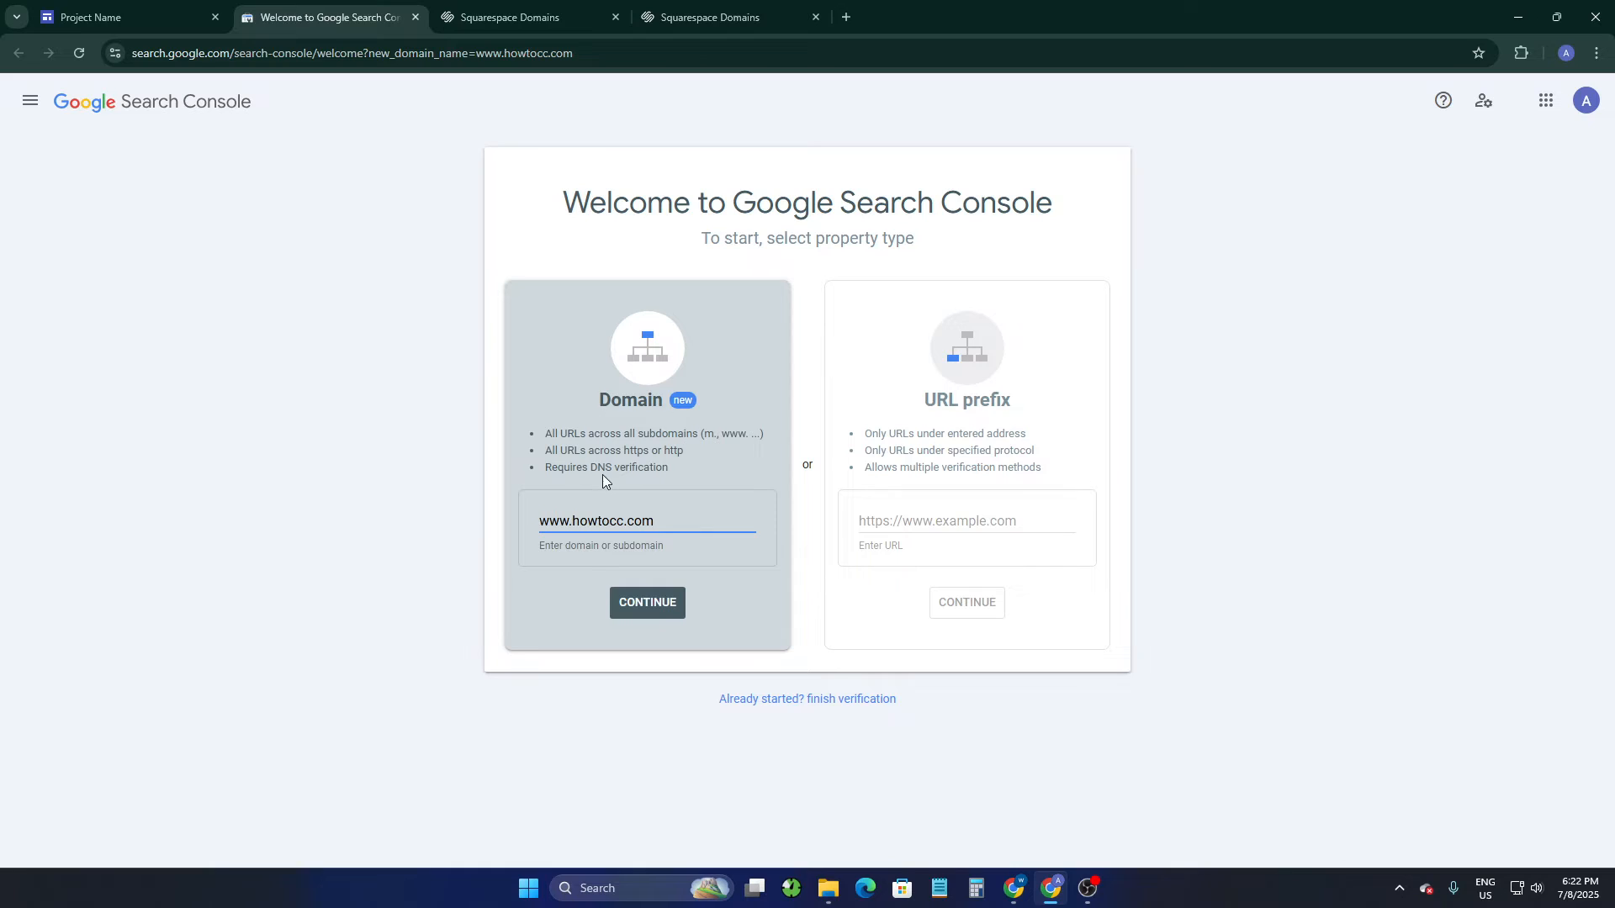
left_click(644, 607)
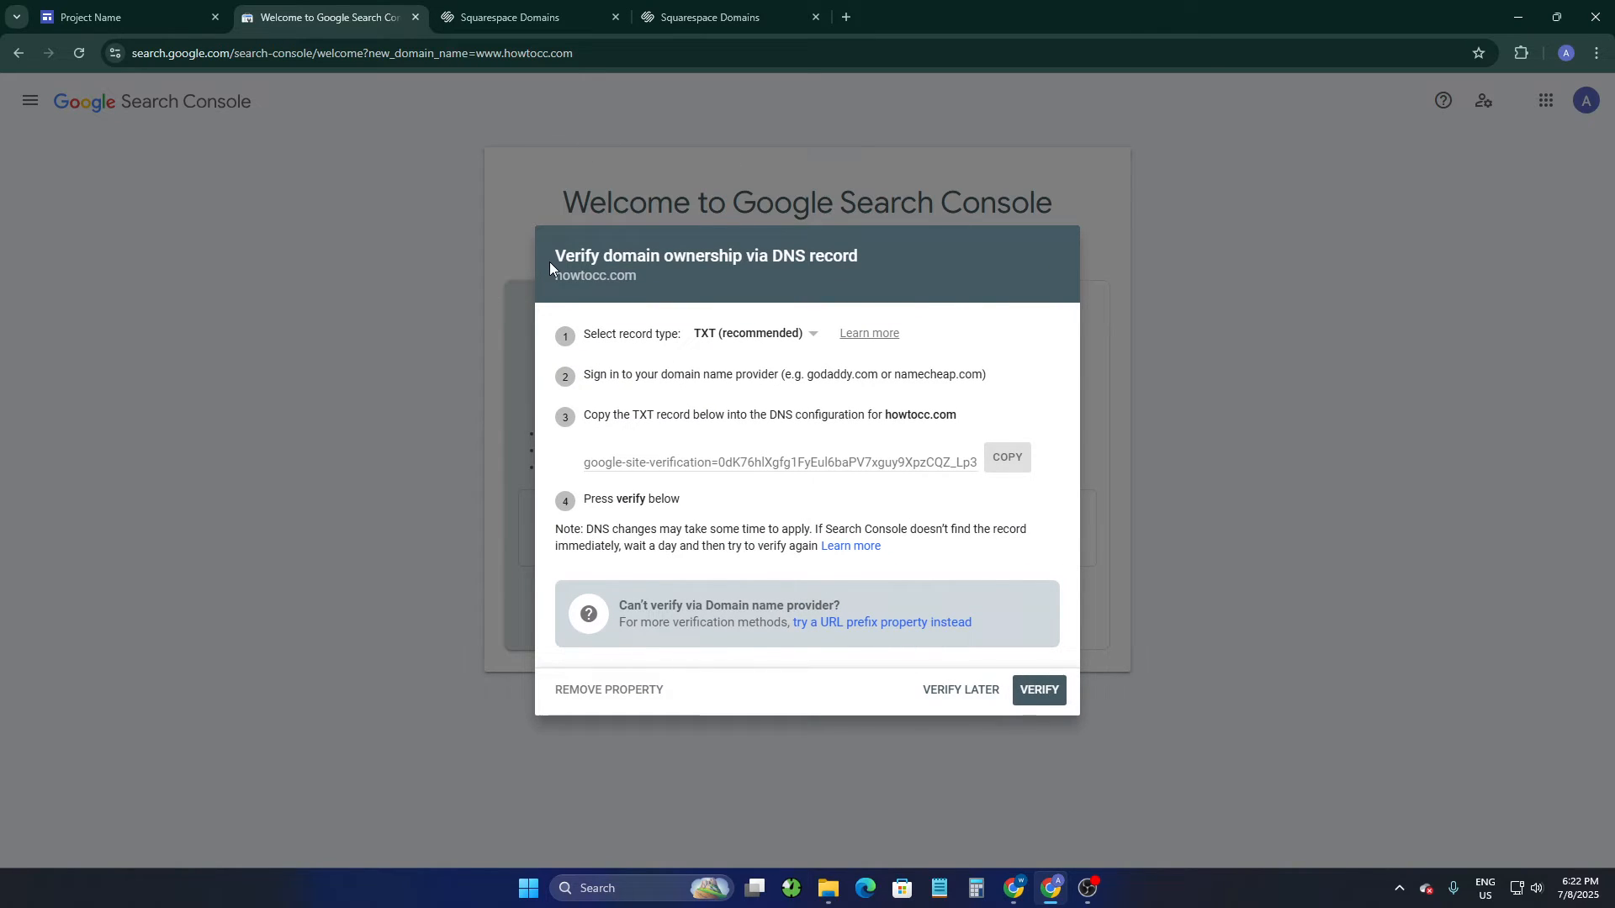
left_click_drag(549, 261, 897, 261)
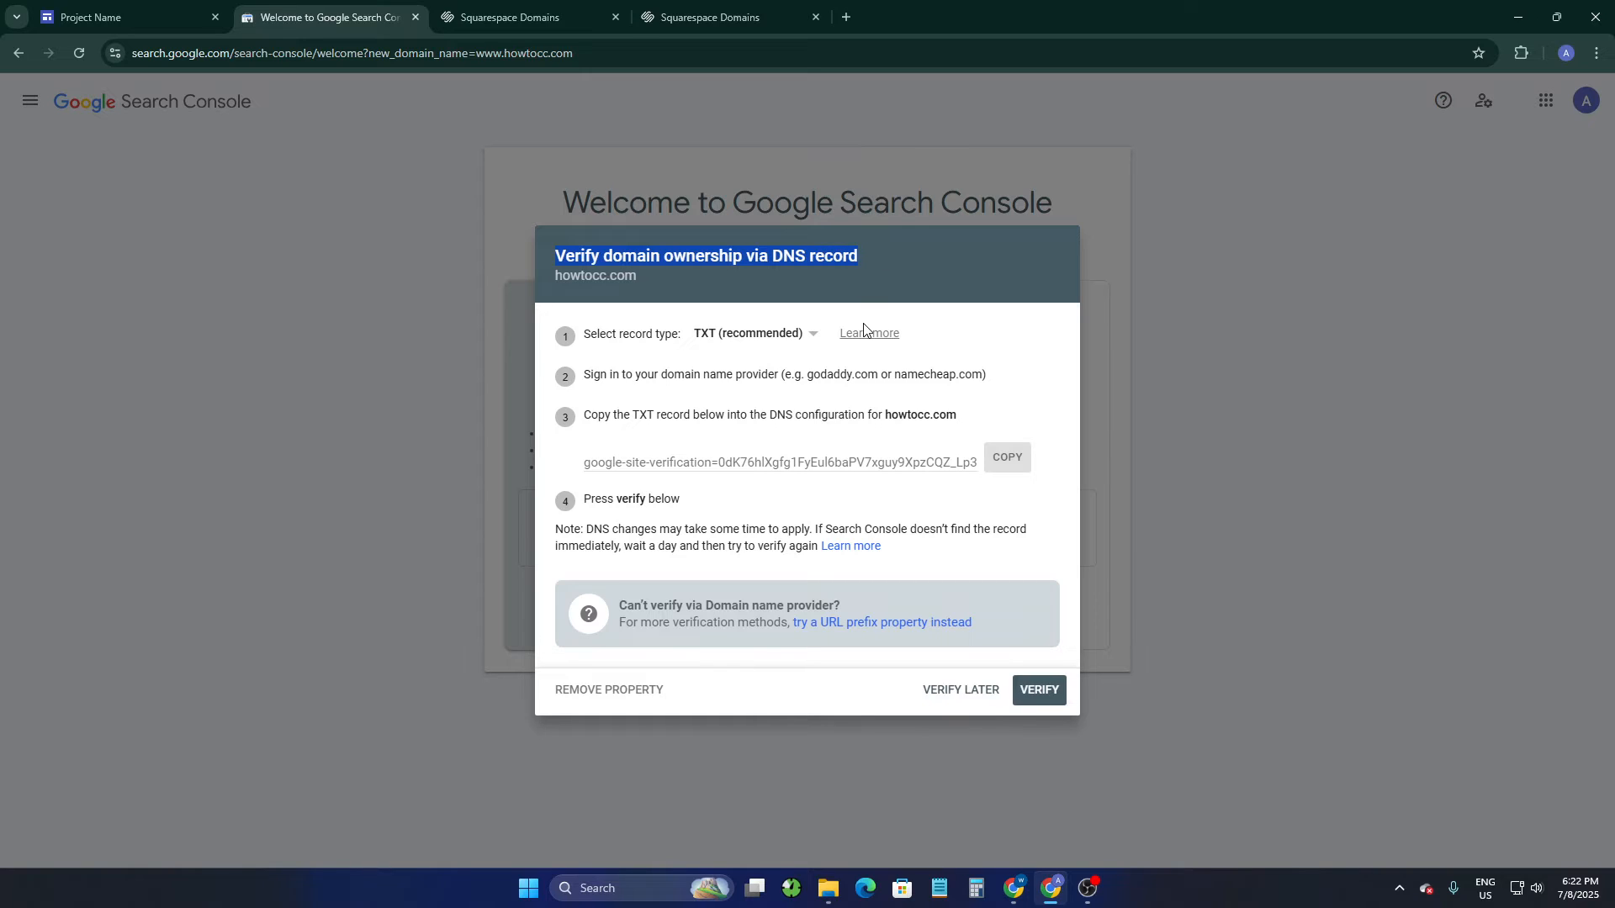
left_click(908, 281)
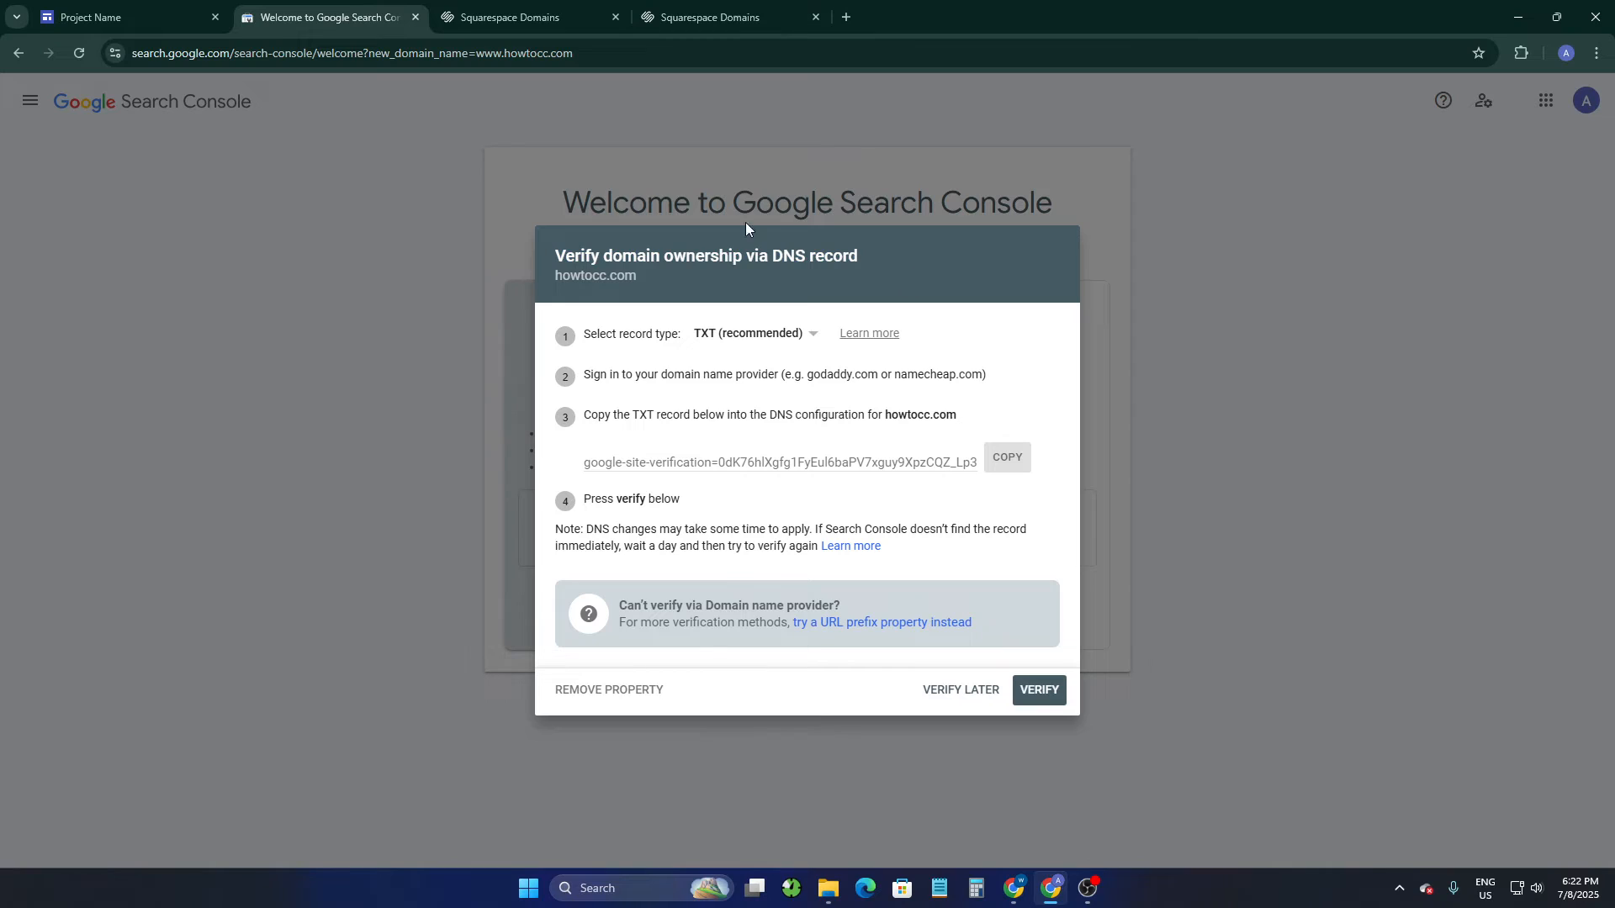
Check the Google Sites domain setup and keep TXT (recommended) as the record type for howtocc.com's DNS verification in Google Search Console.
left_click(103, 18)
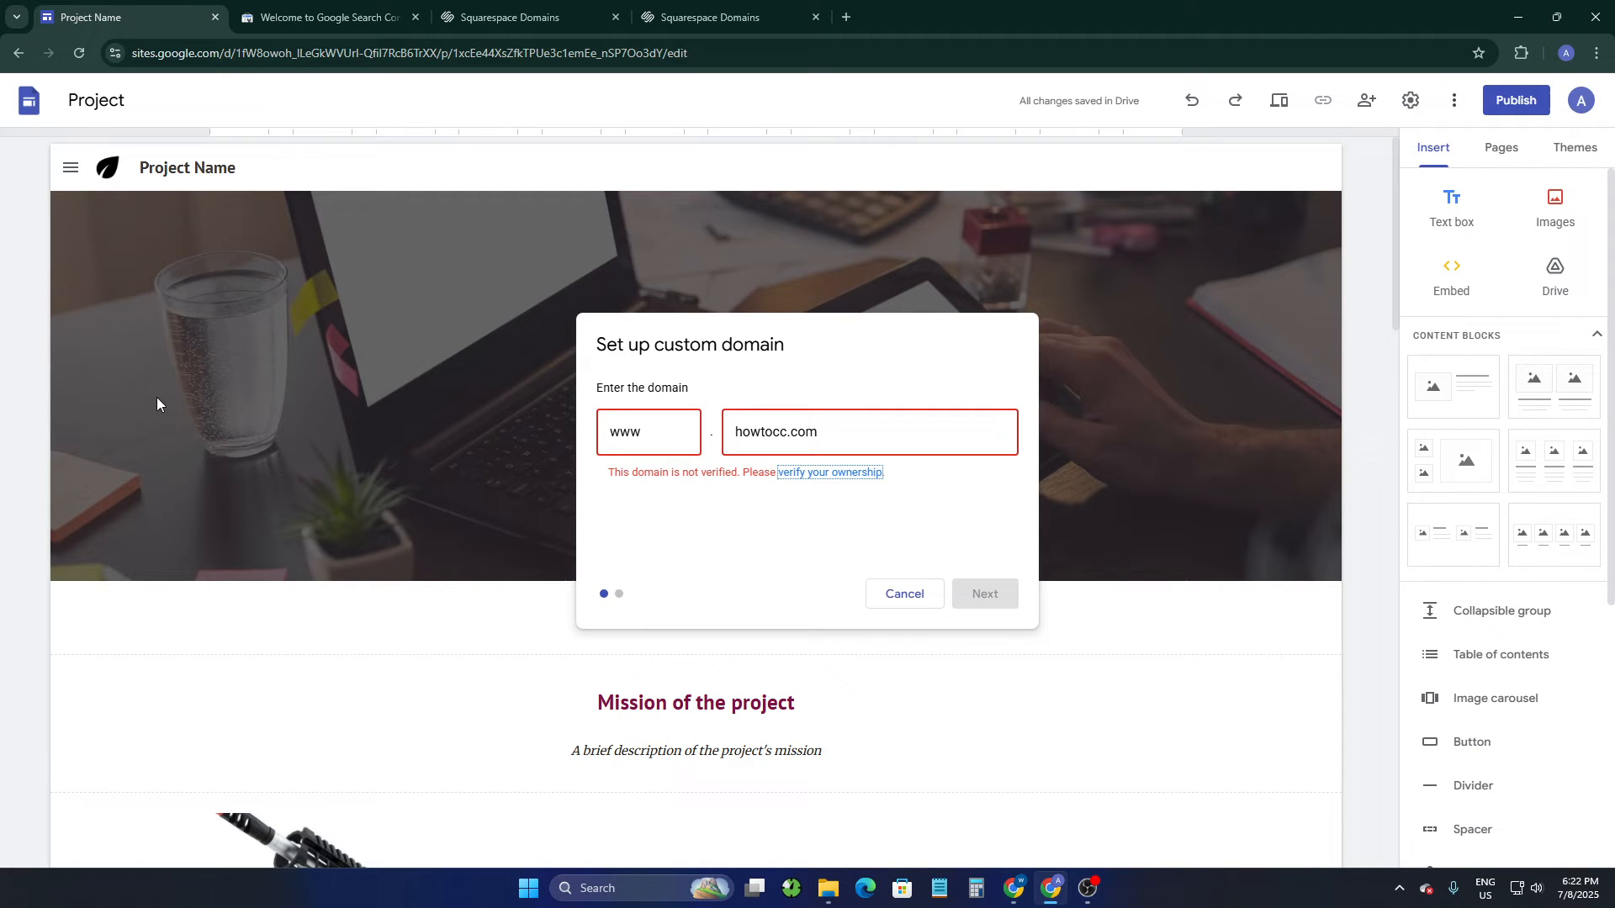
left_click(274, 4)
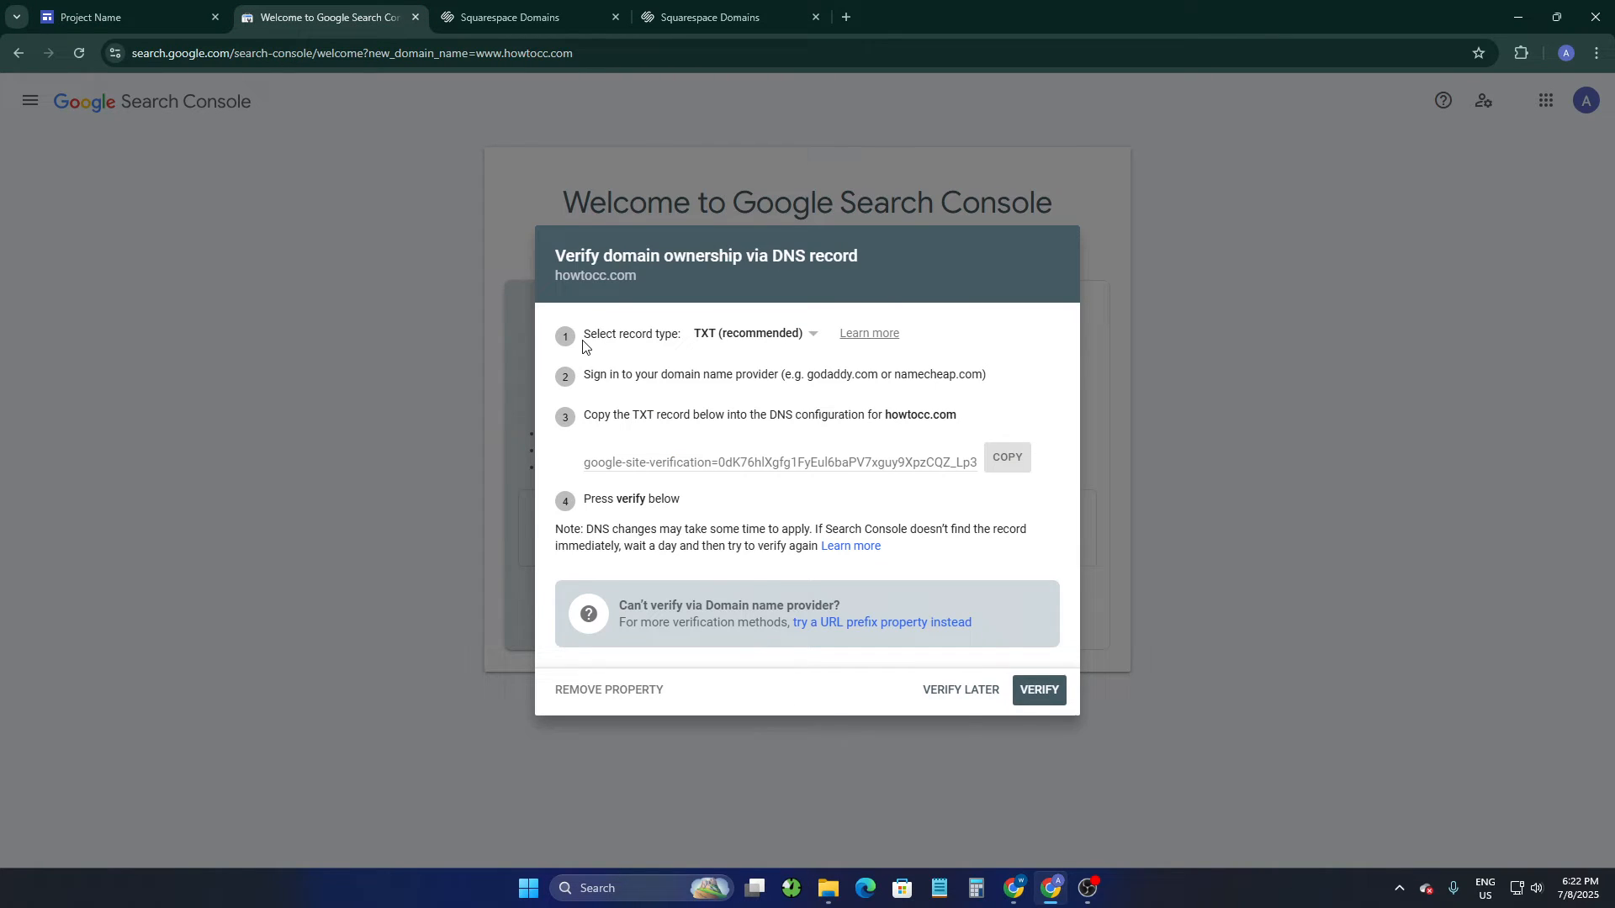
left_click_drag(584, 345, 656, 341)
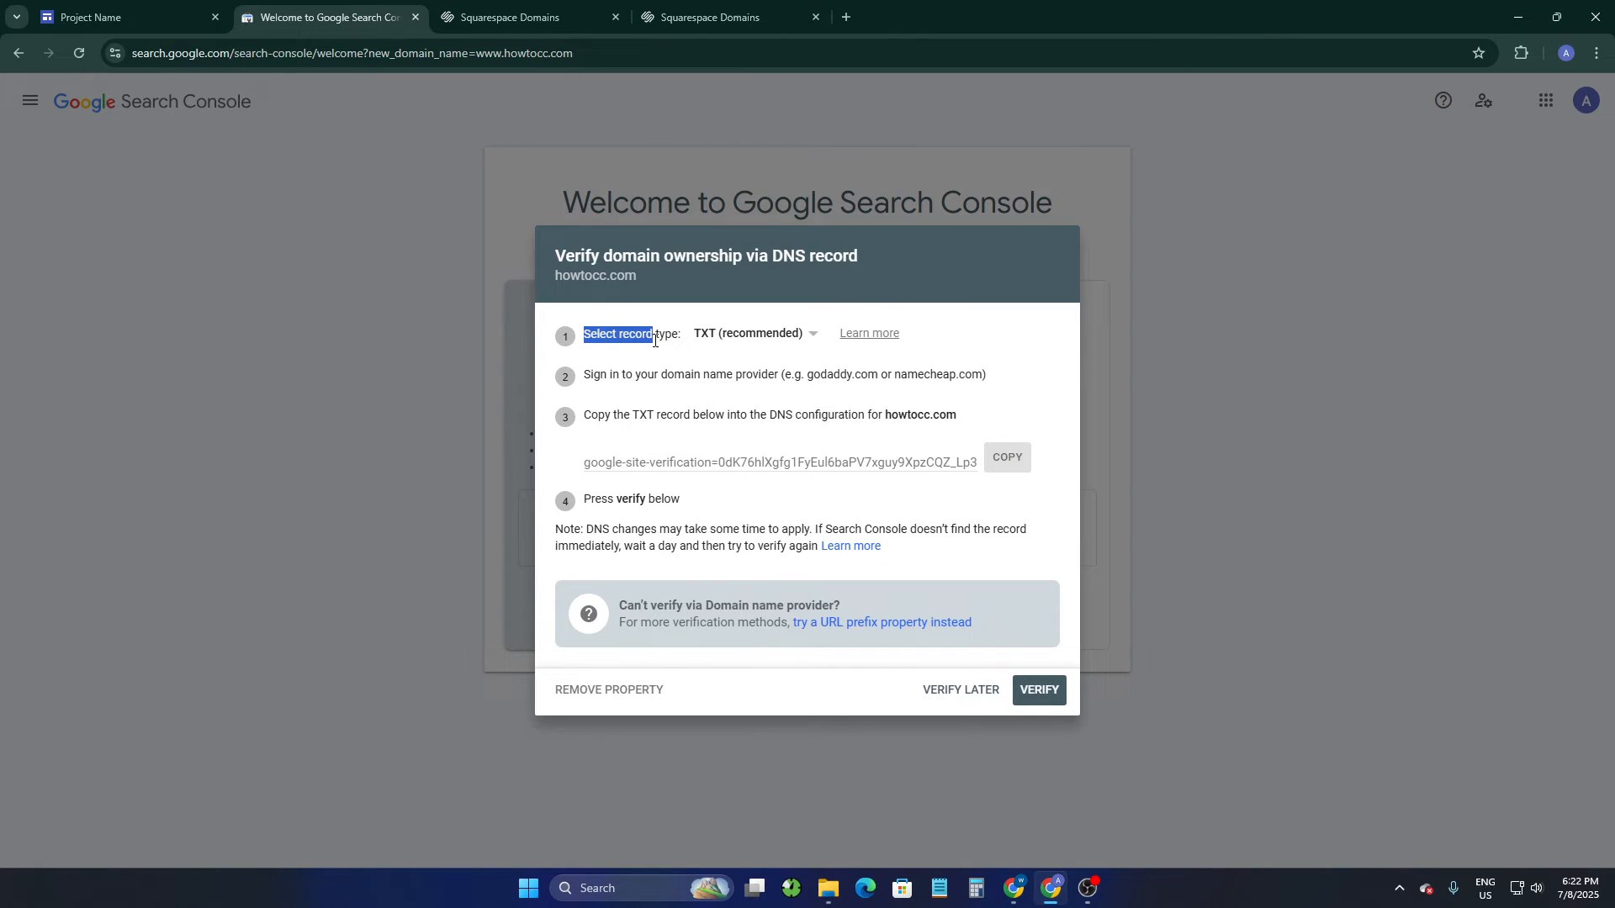
left_click(722, 340)
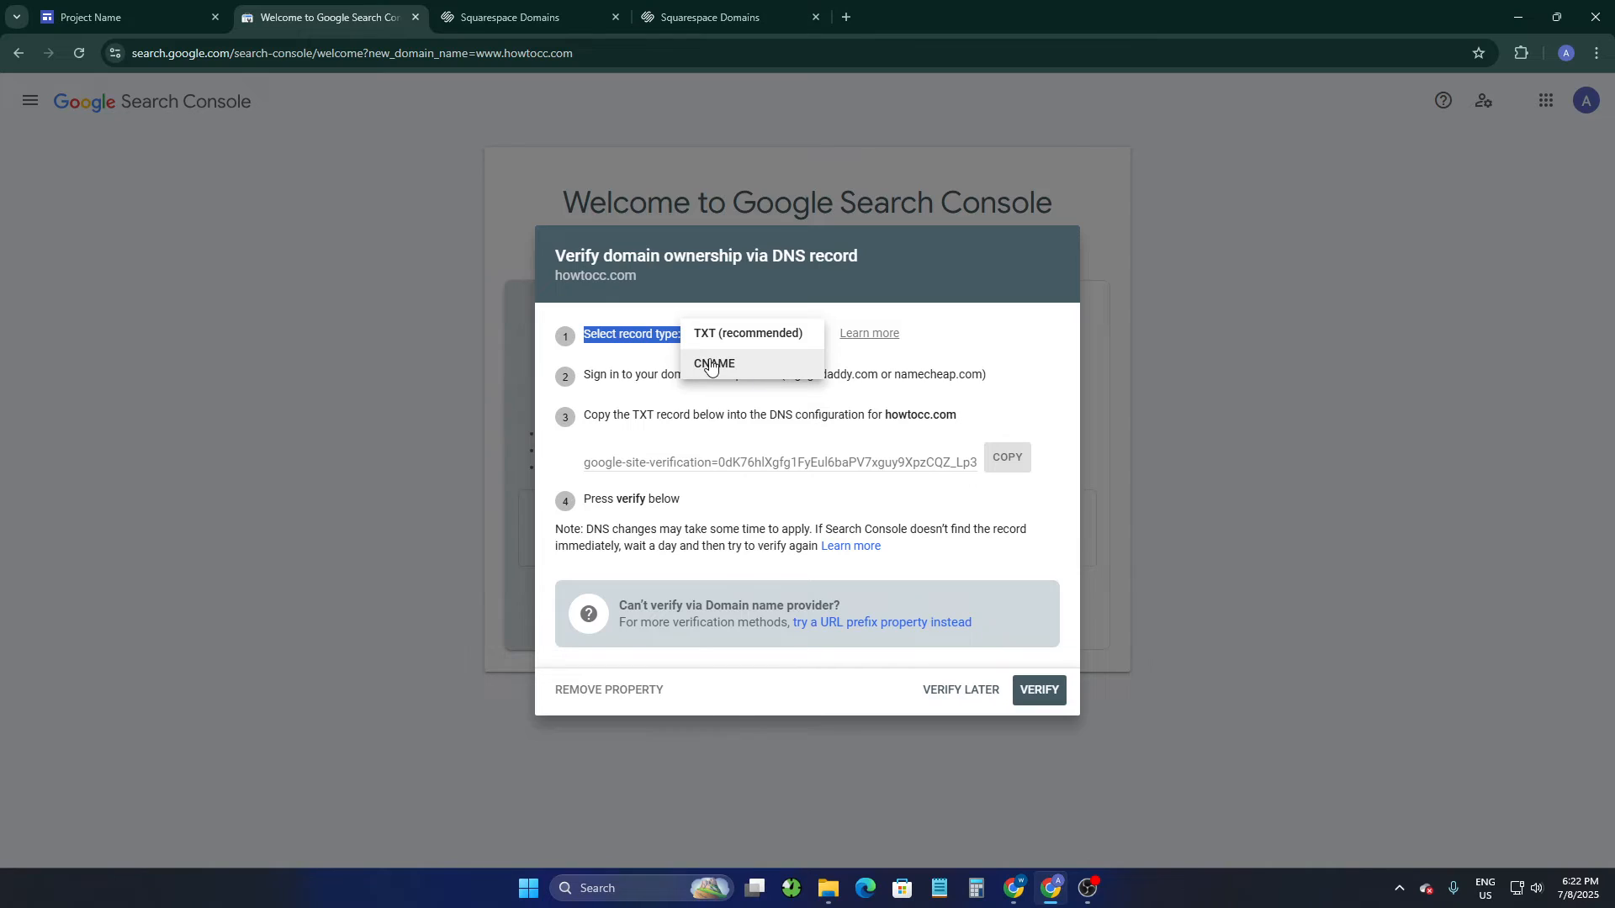
left_click(723, 334)
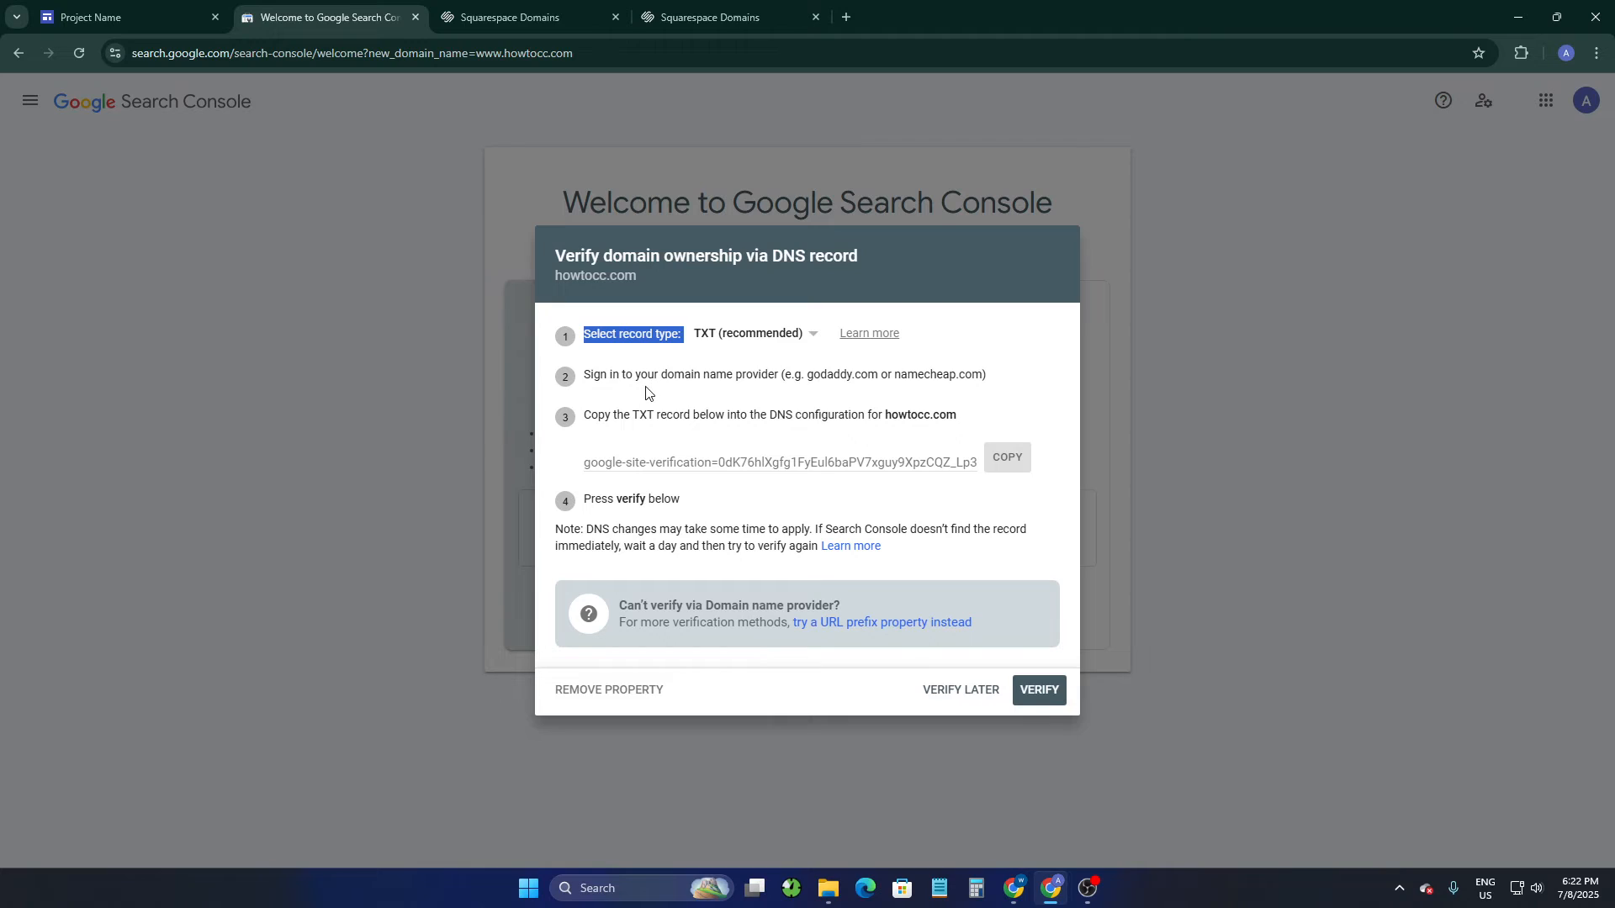
Check the domains list at Squarespace as the domain provider, and return to the Search Console verification instructions.
left_click_drag(640, 375, 830, 383)
left_click(599, 12)
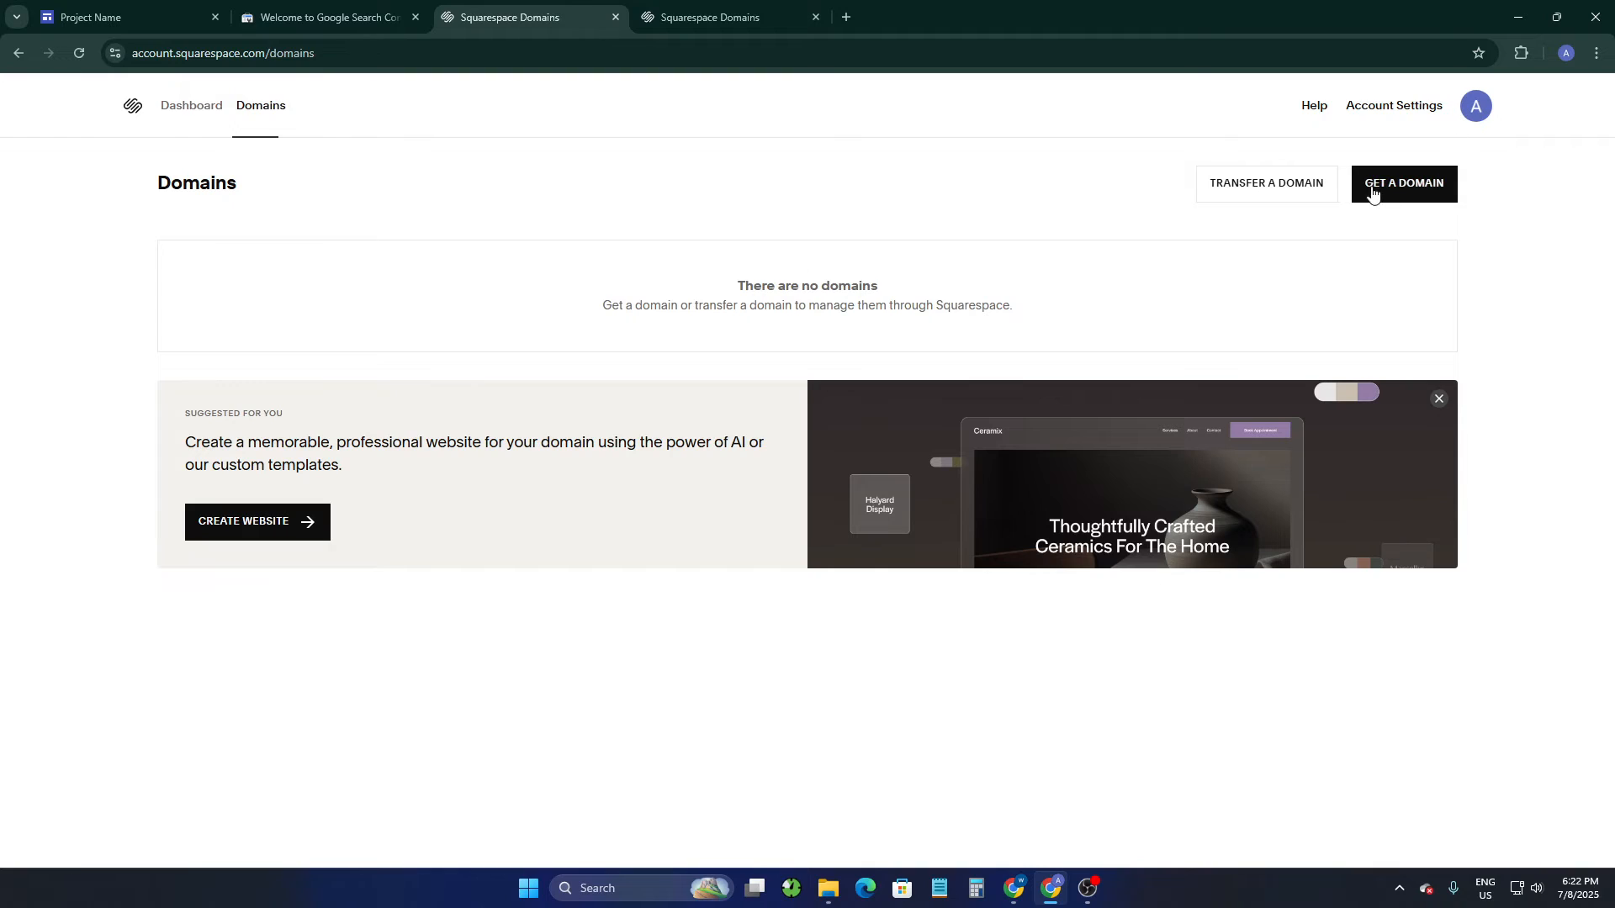
left_click(723, 19)
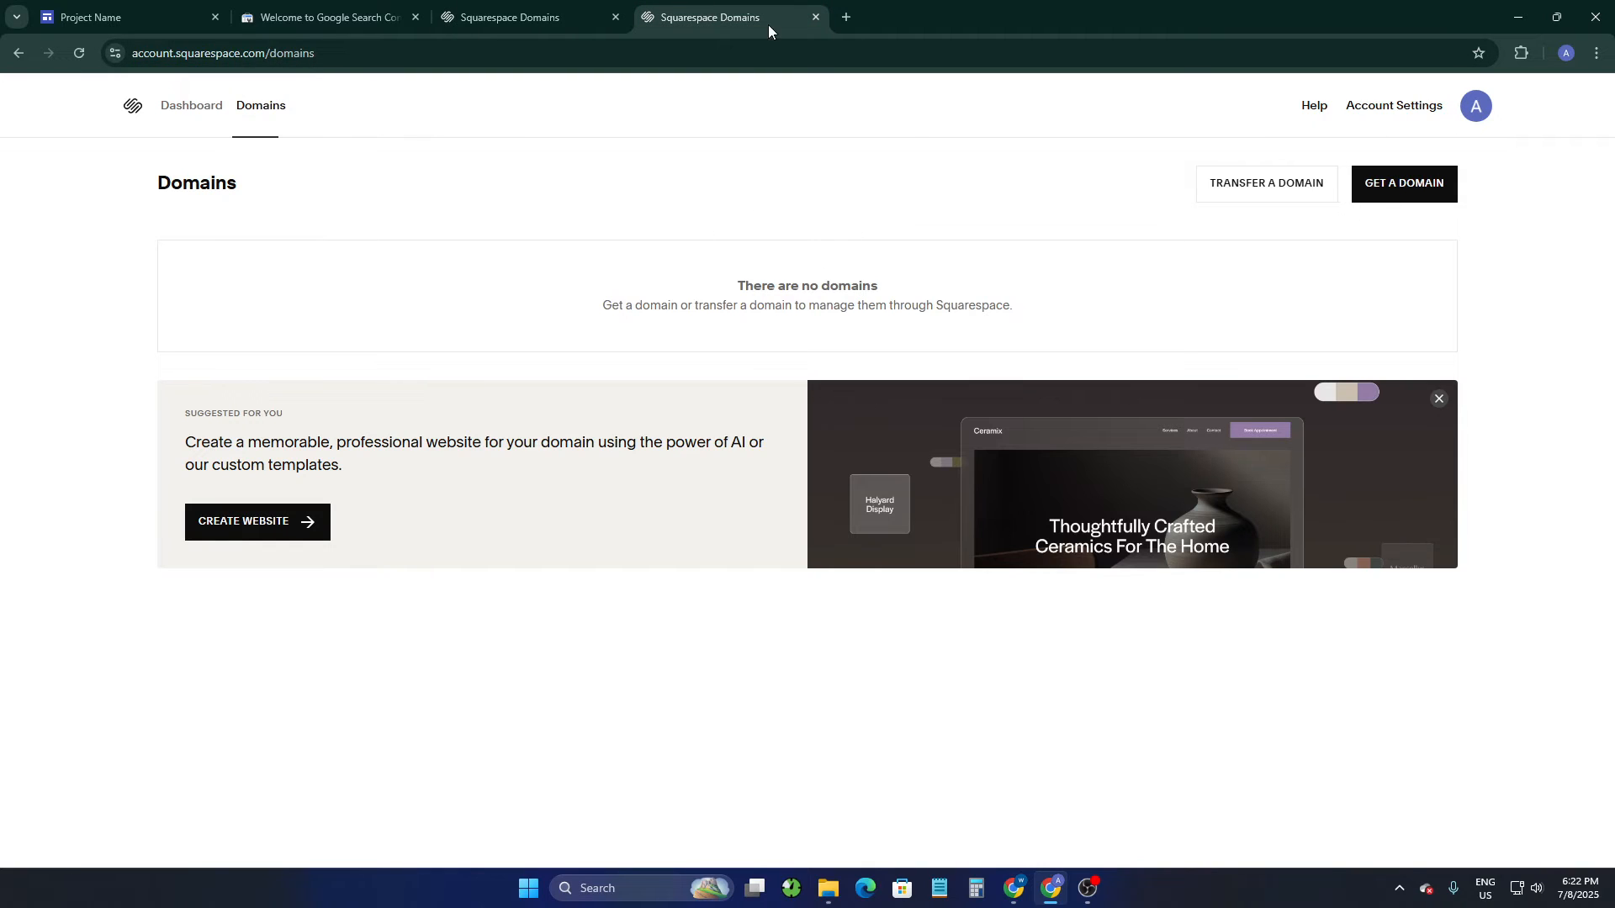
left_click(517, 20)
left_click(297, 20)
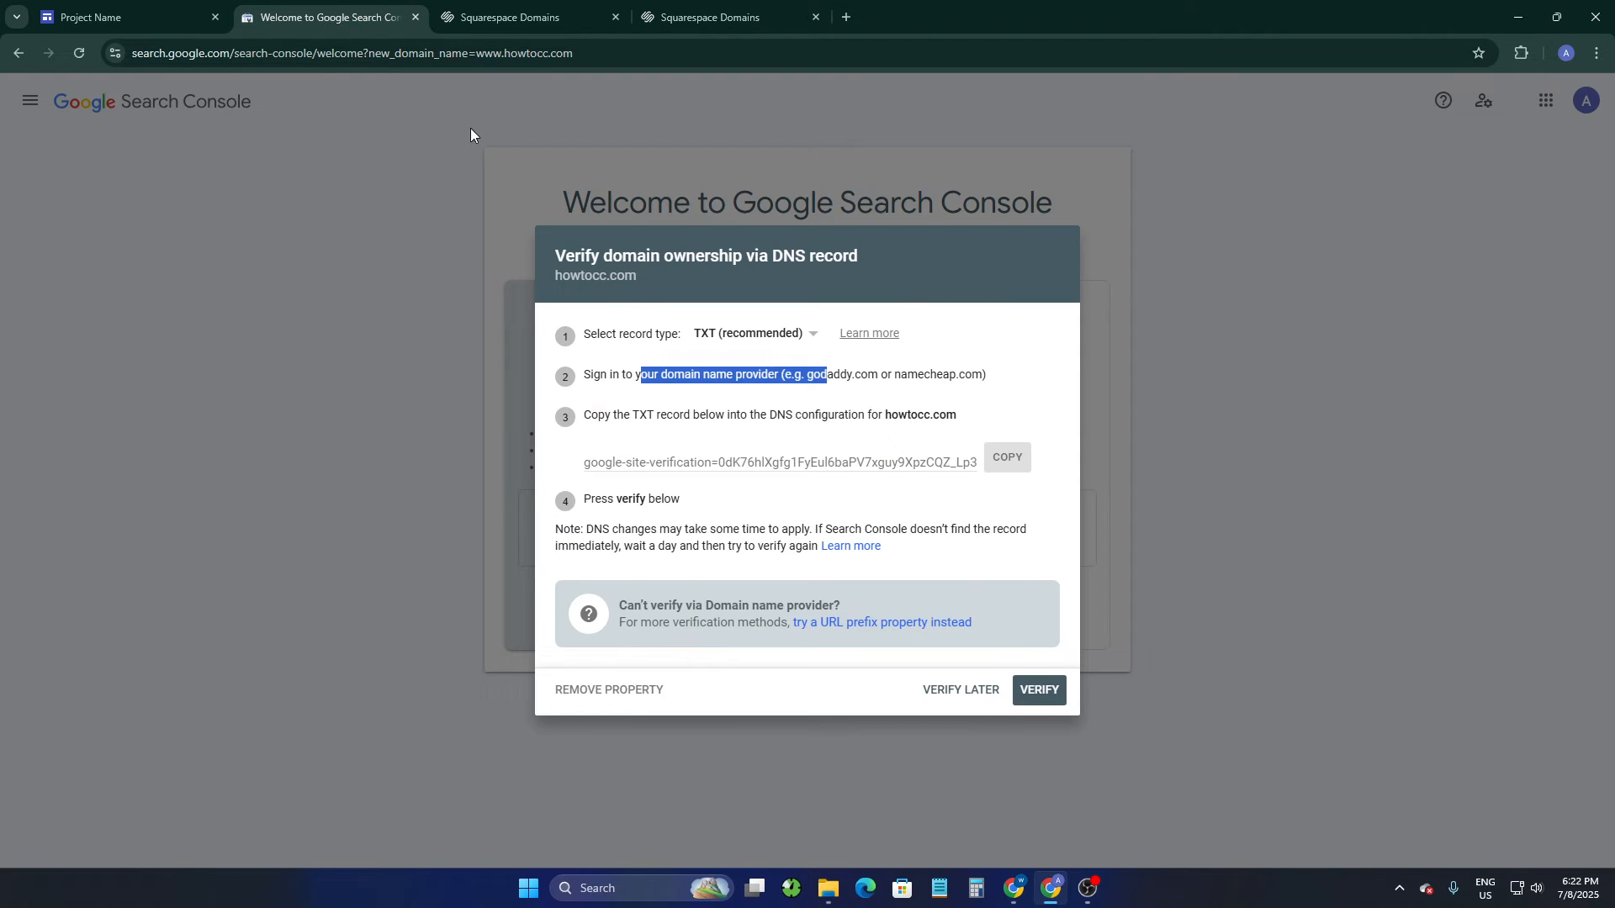
Copy the TXT verification record for howtocc.com and check where its DNS configuration belongs in Squarespace.
left_click_drag(574, 423, 963, 429)
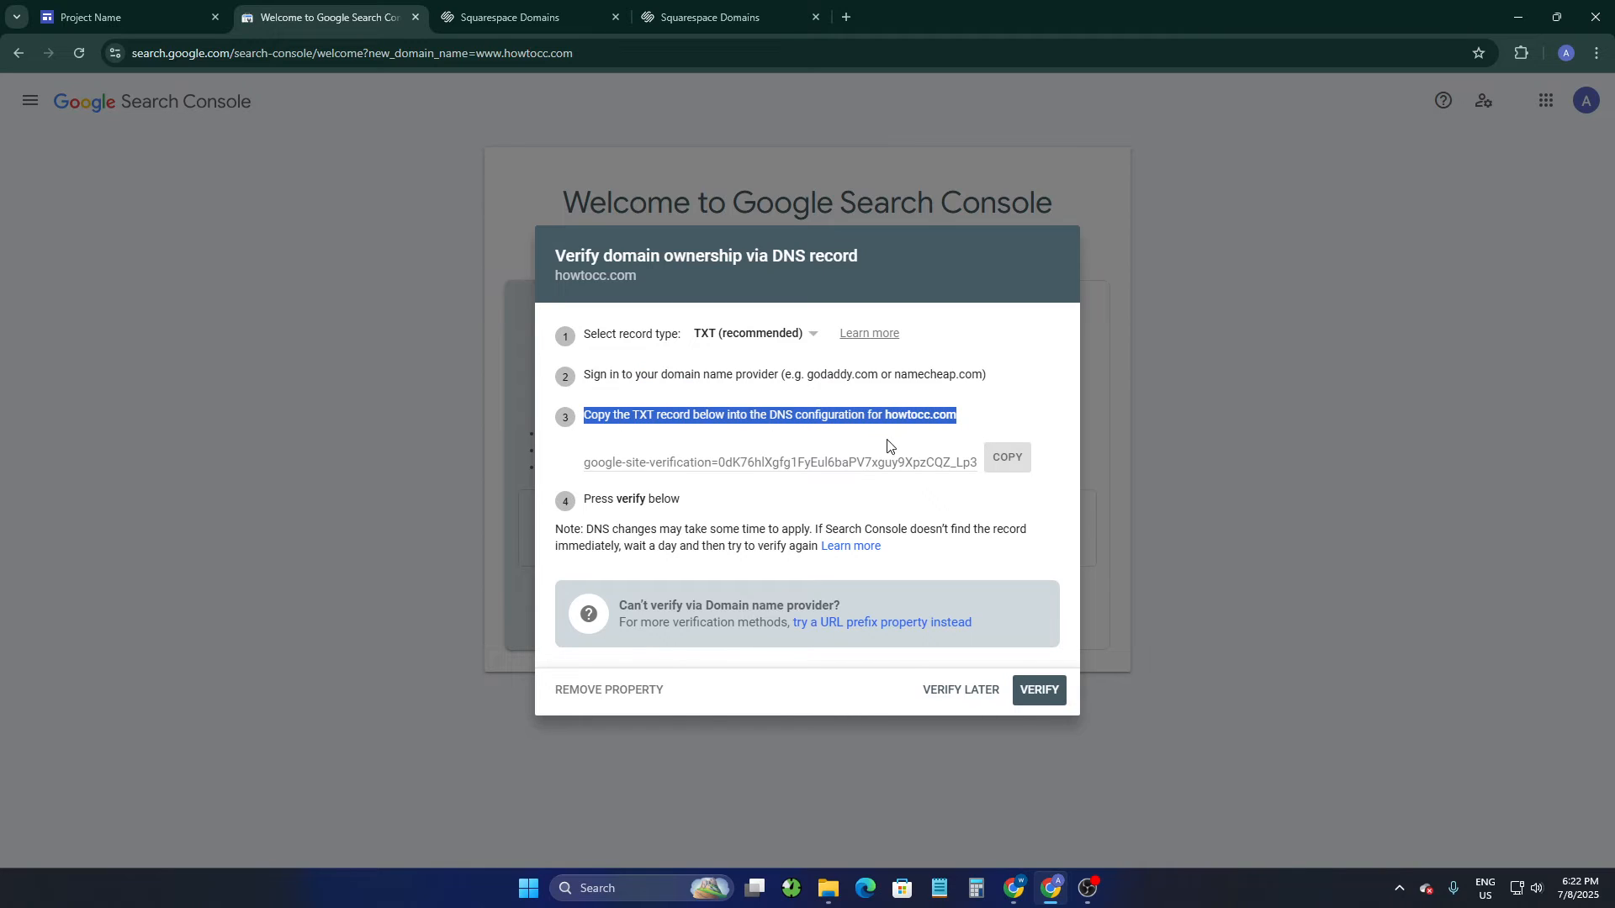
left_click(1007, 468)
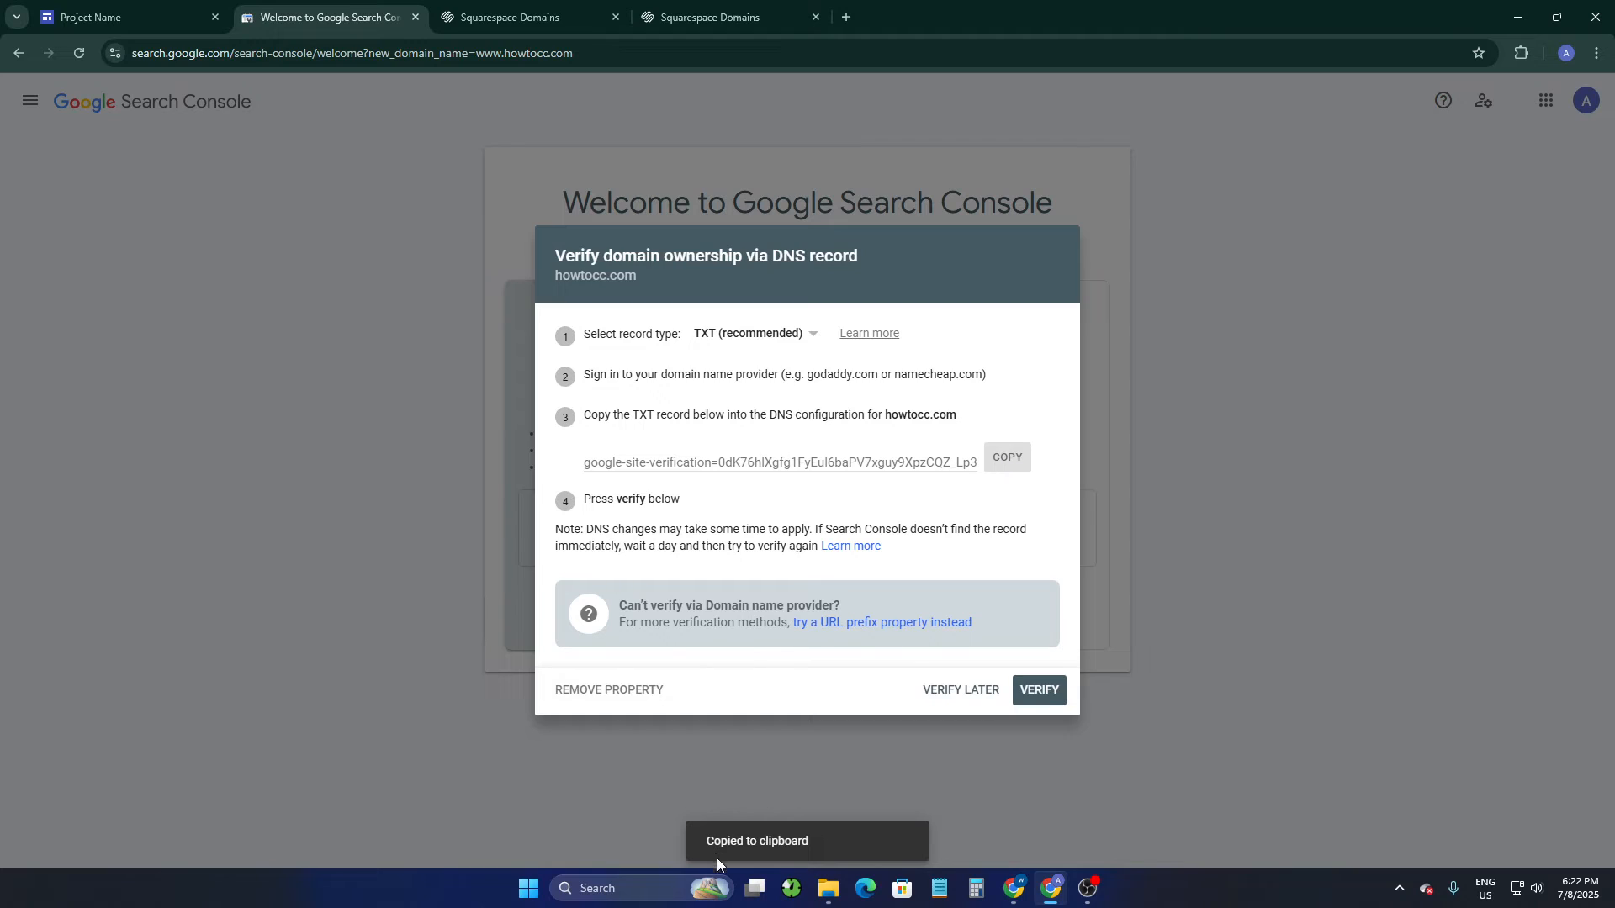
left_click(508, 12)
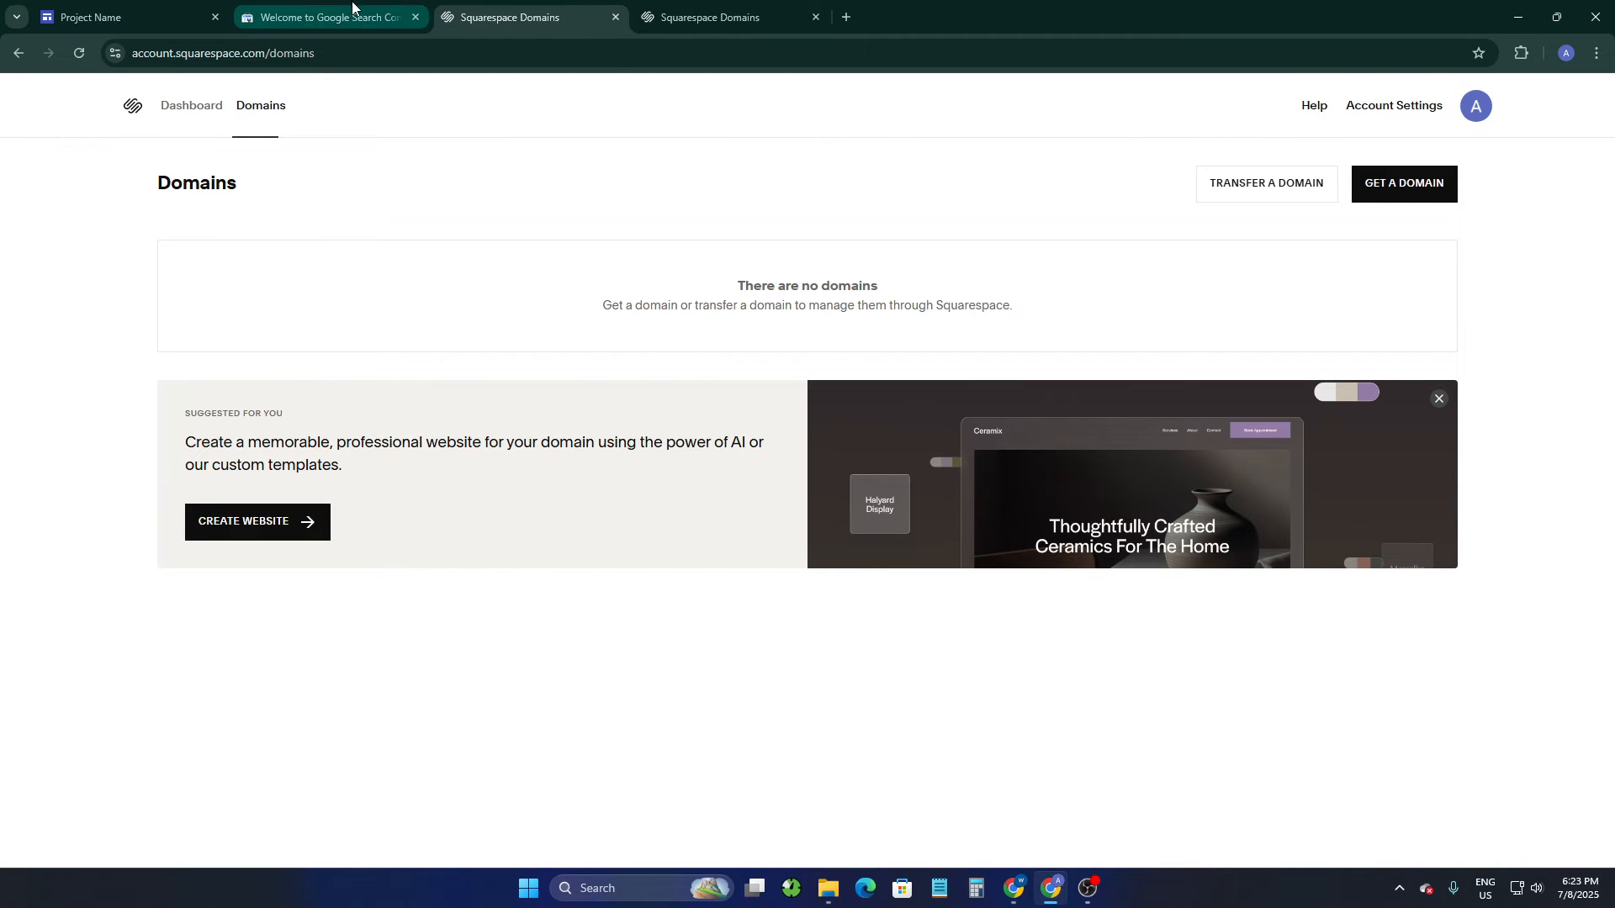
left_click(328, 16)
left_click_drag(768, 421, 872, 418)
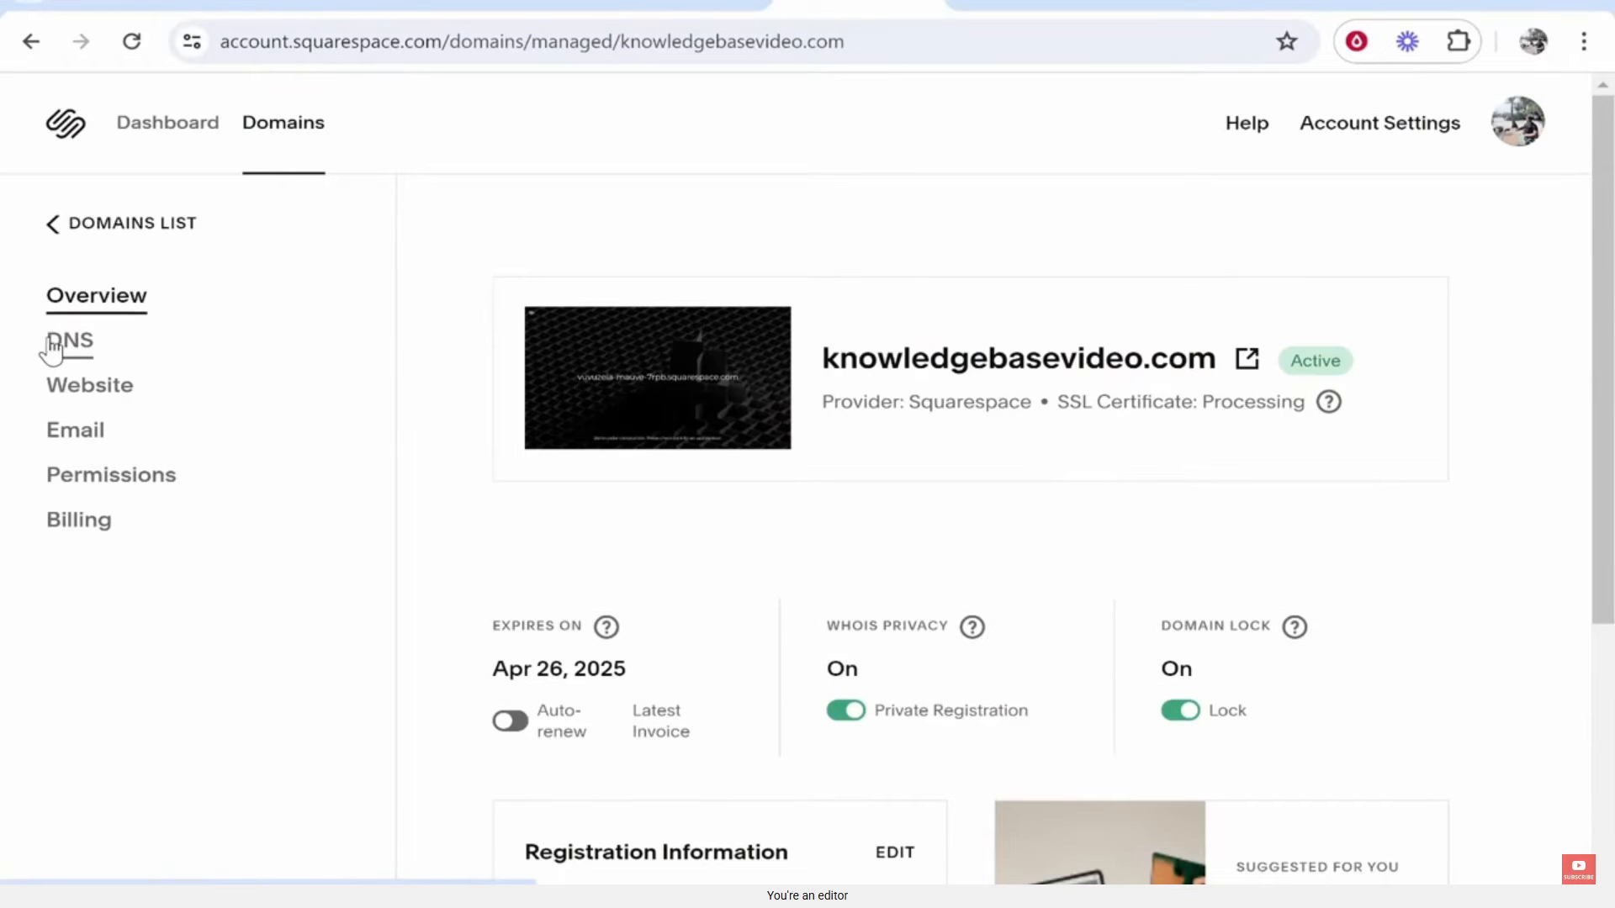
Switch to the full-screen tutorial video and capture a screenshot of the Squarespace domain menu with the DNS option.
left_click(52, 345)
key("super+shift+s")
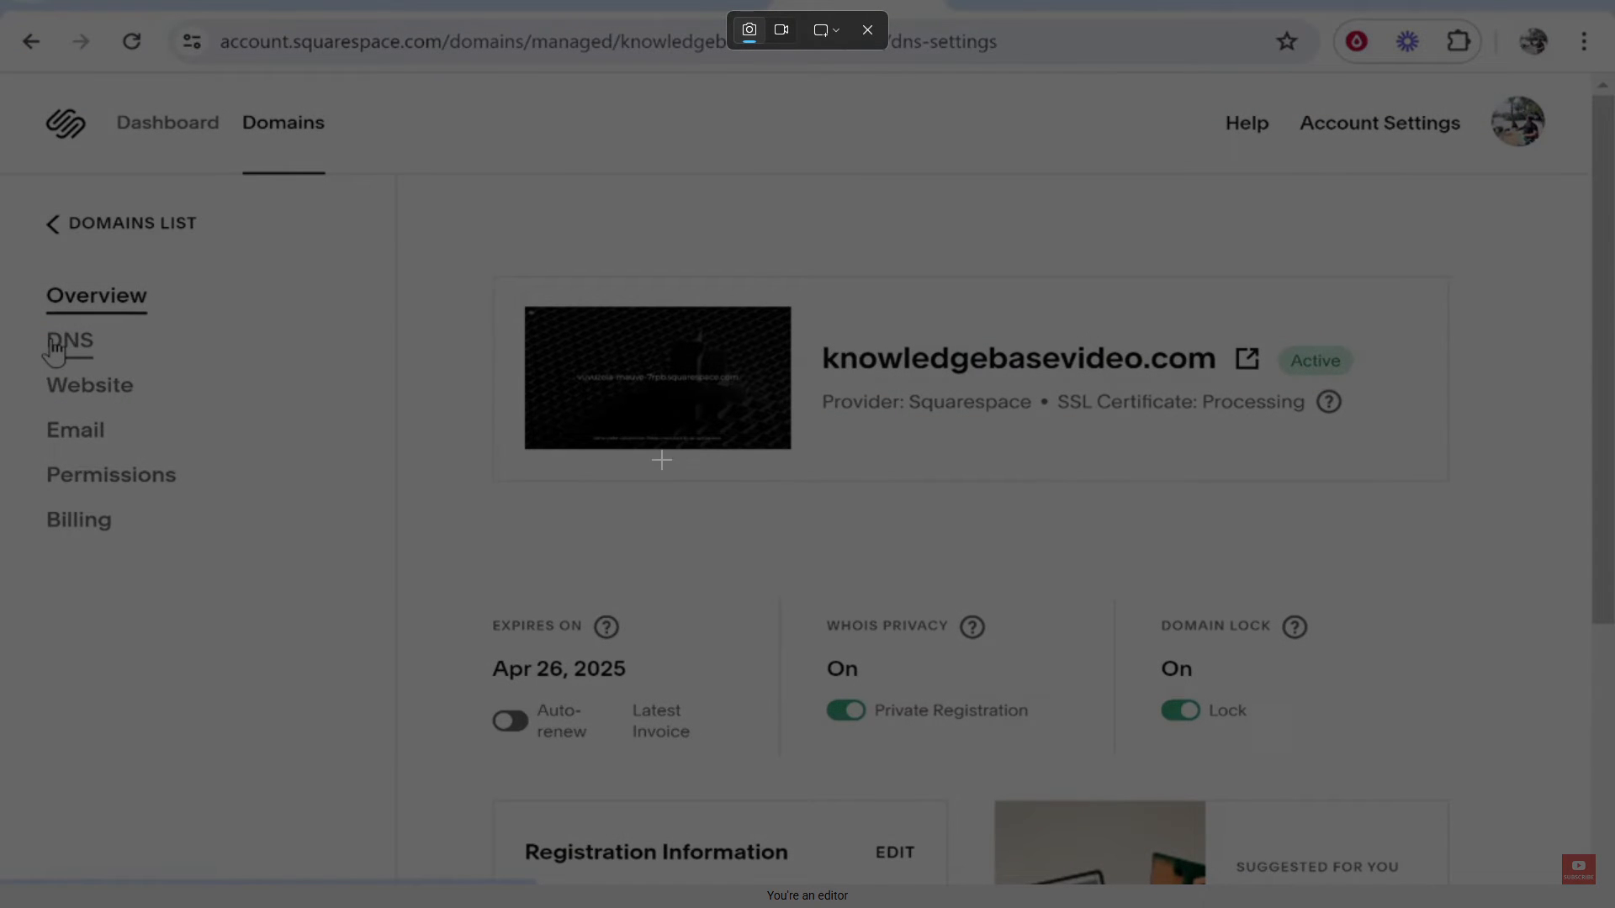
left_click_drag(3, 199, 367, 705)
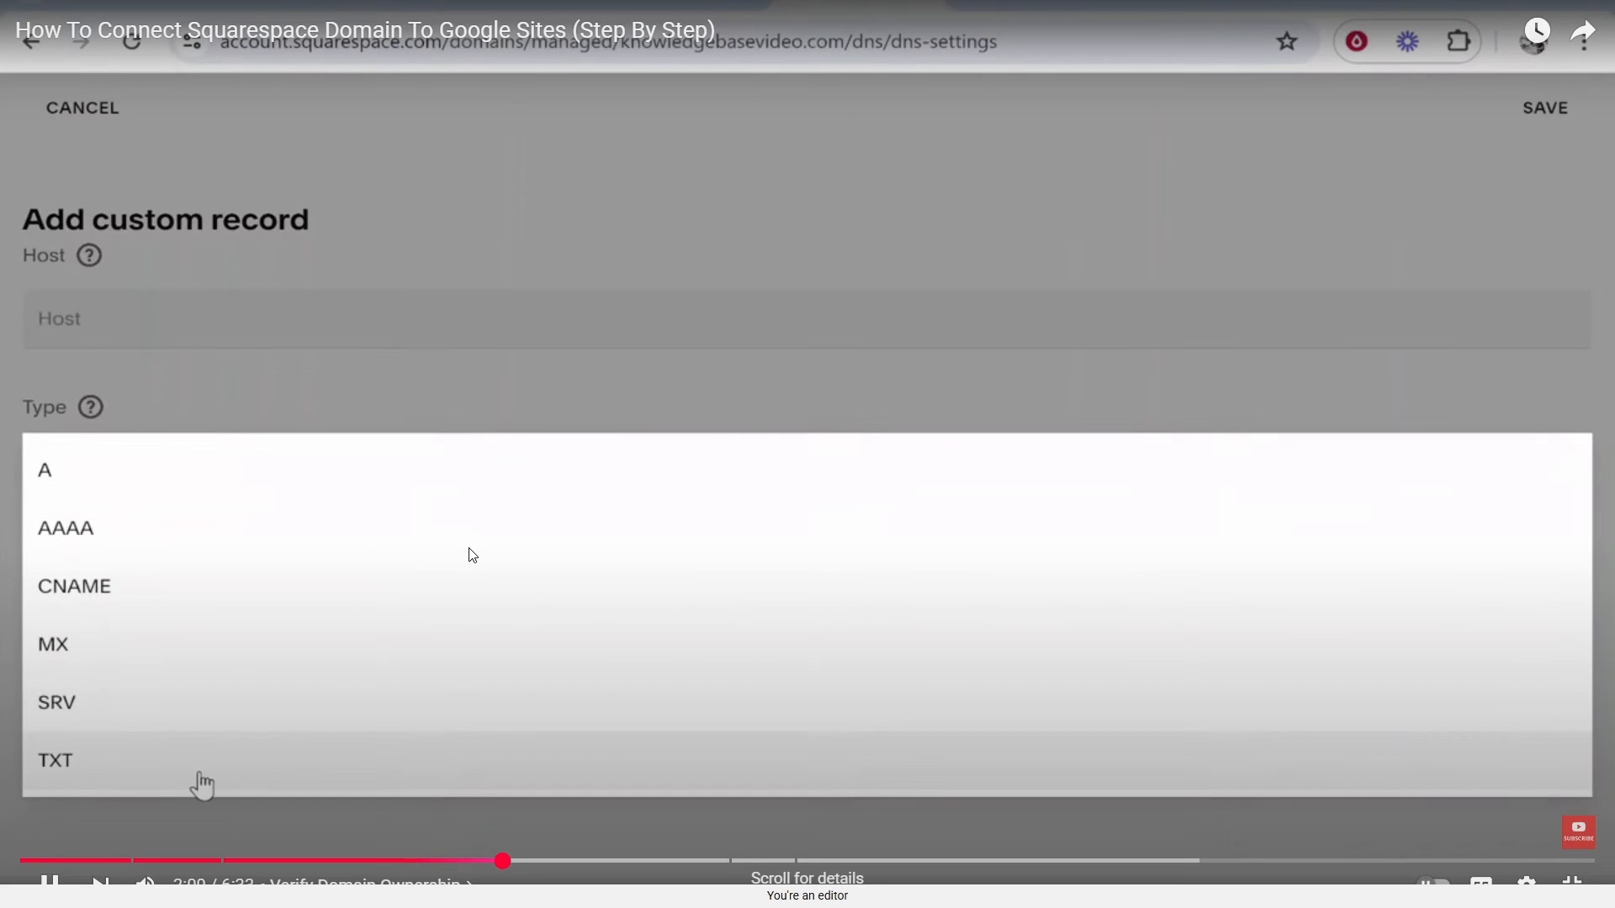
Rewind the tutorial video to the DNS settings' Custom Records section and capture a screenshot of it with Add Record.
key("Left")
key("Left")
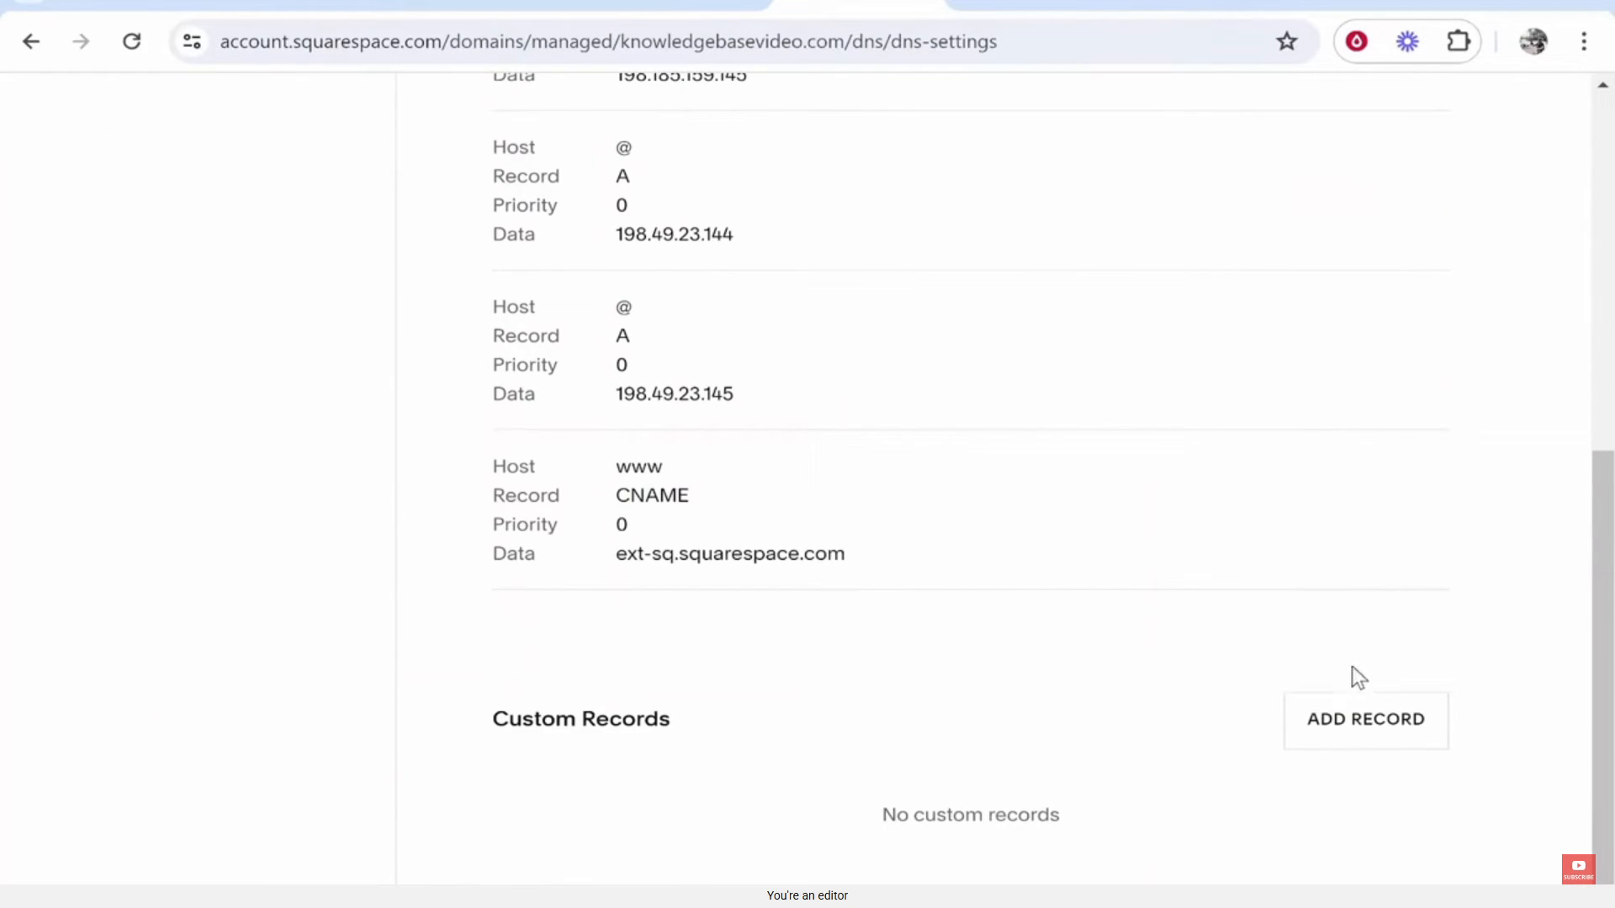
key("super+shift+s")
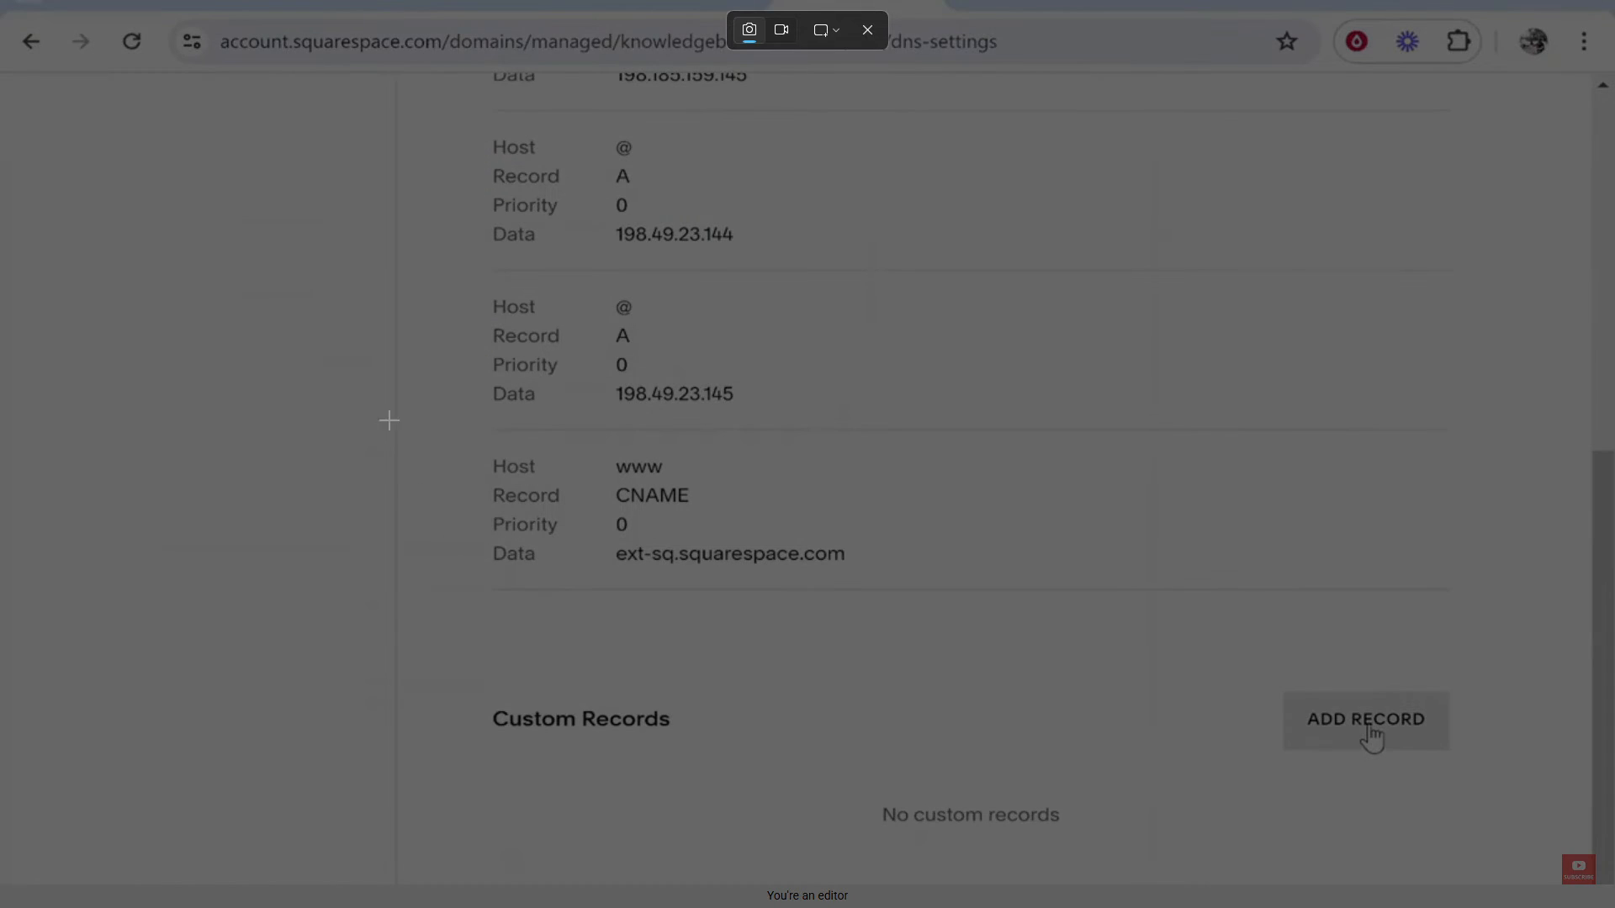
left_click_drag(0, 72, 1614, 857)
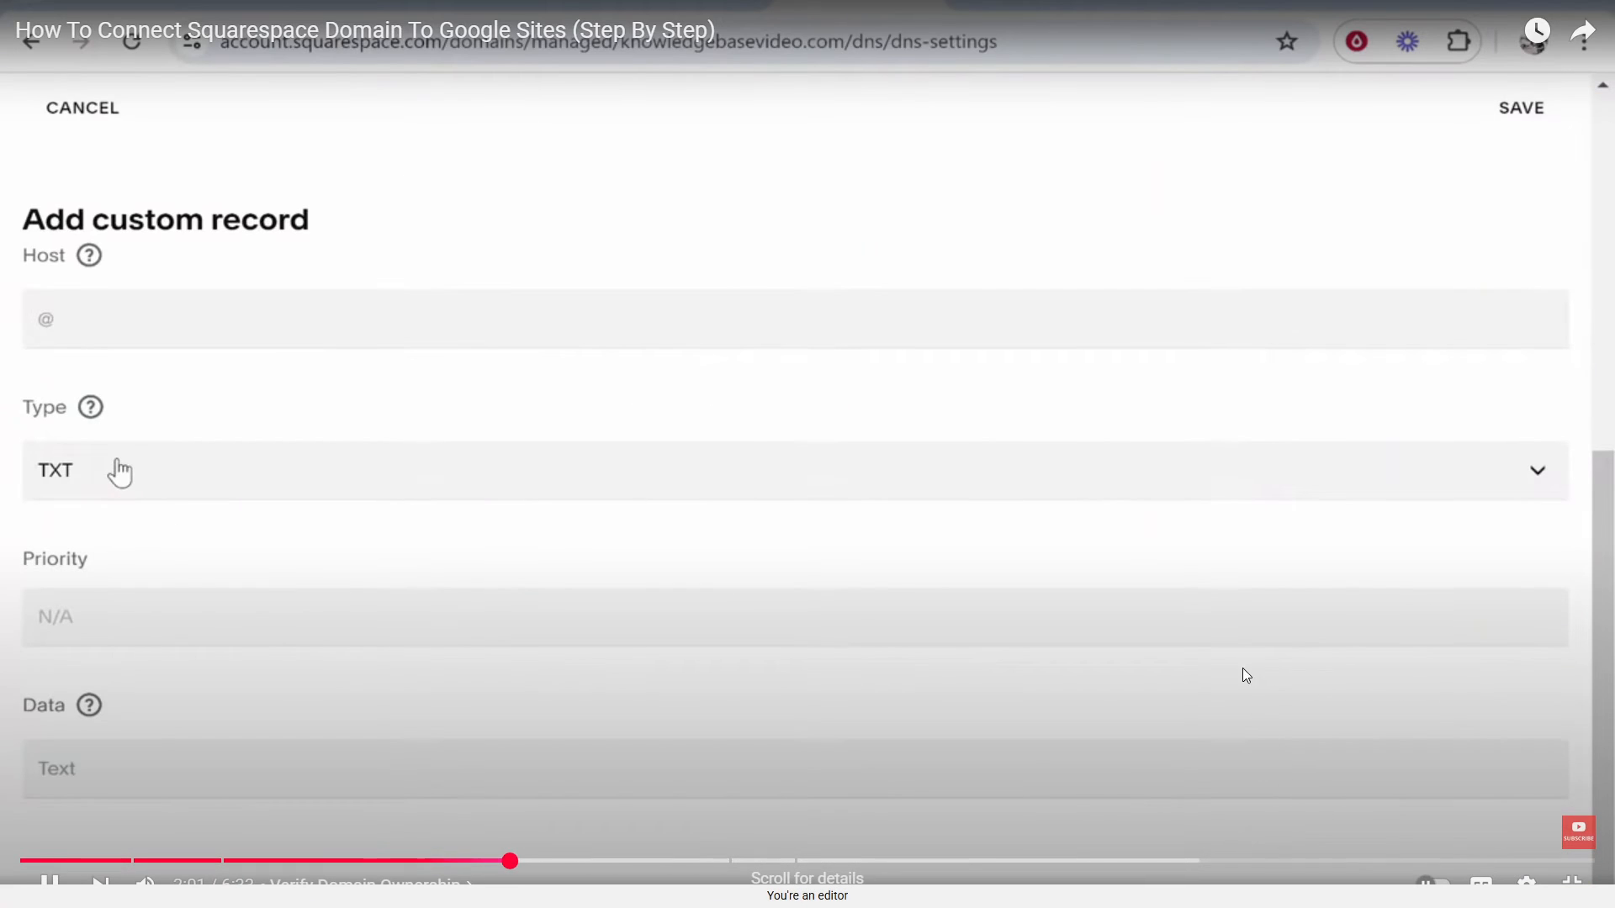
Replay the video's Add custom record part with type TXT, pausing once the verification value is in the data field.
key("Left")
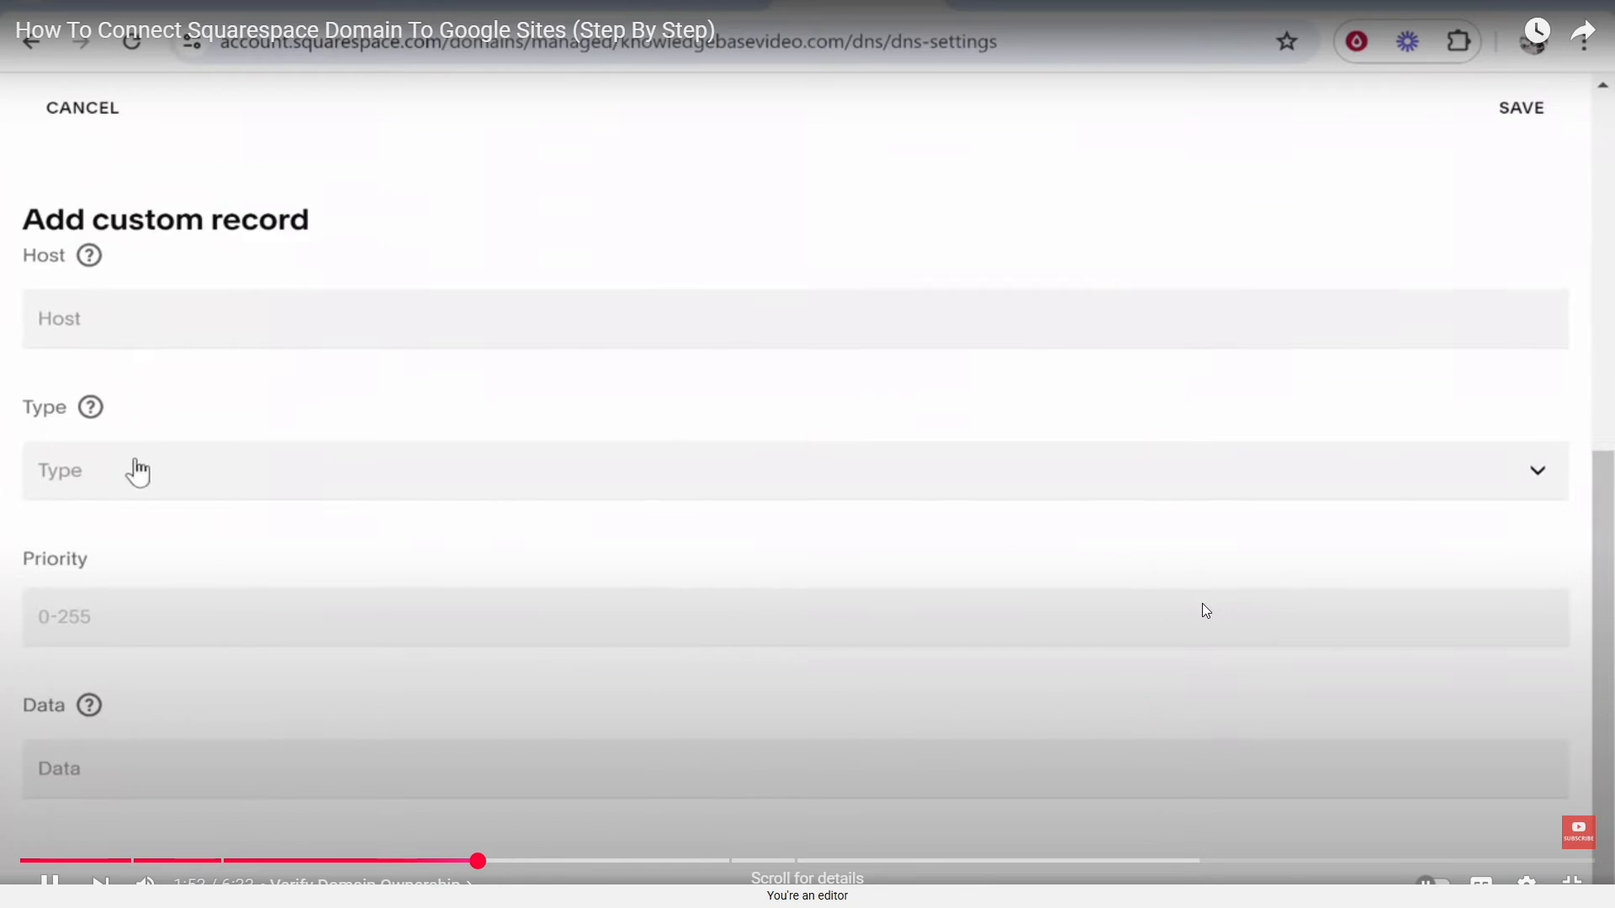
key("Left")
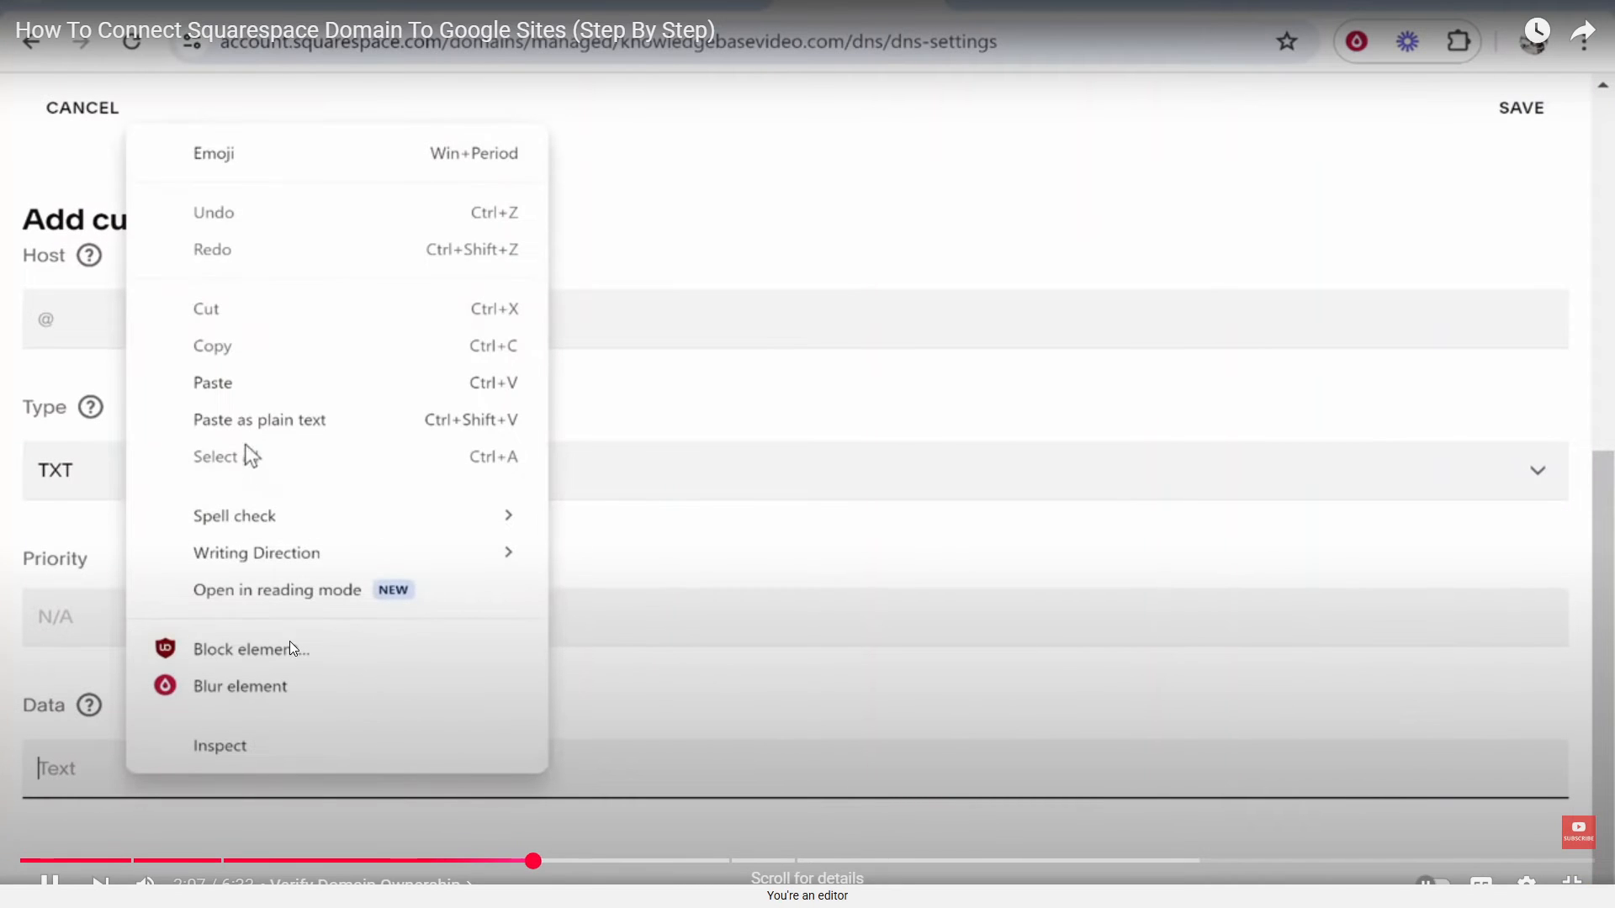
left_click(805, 523)
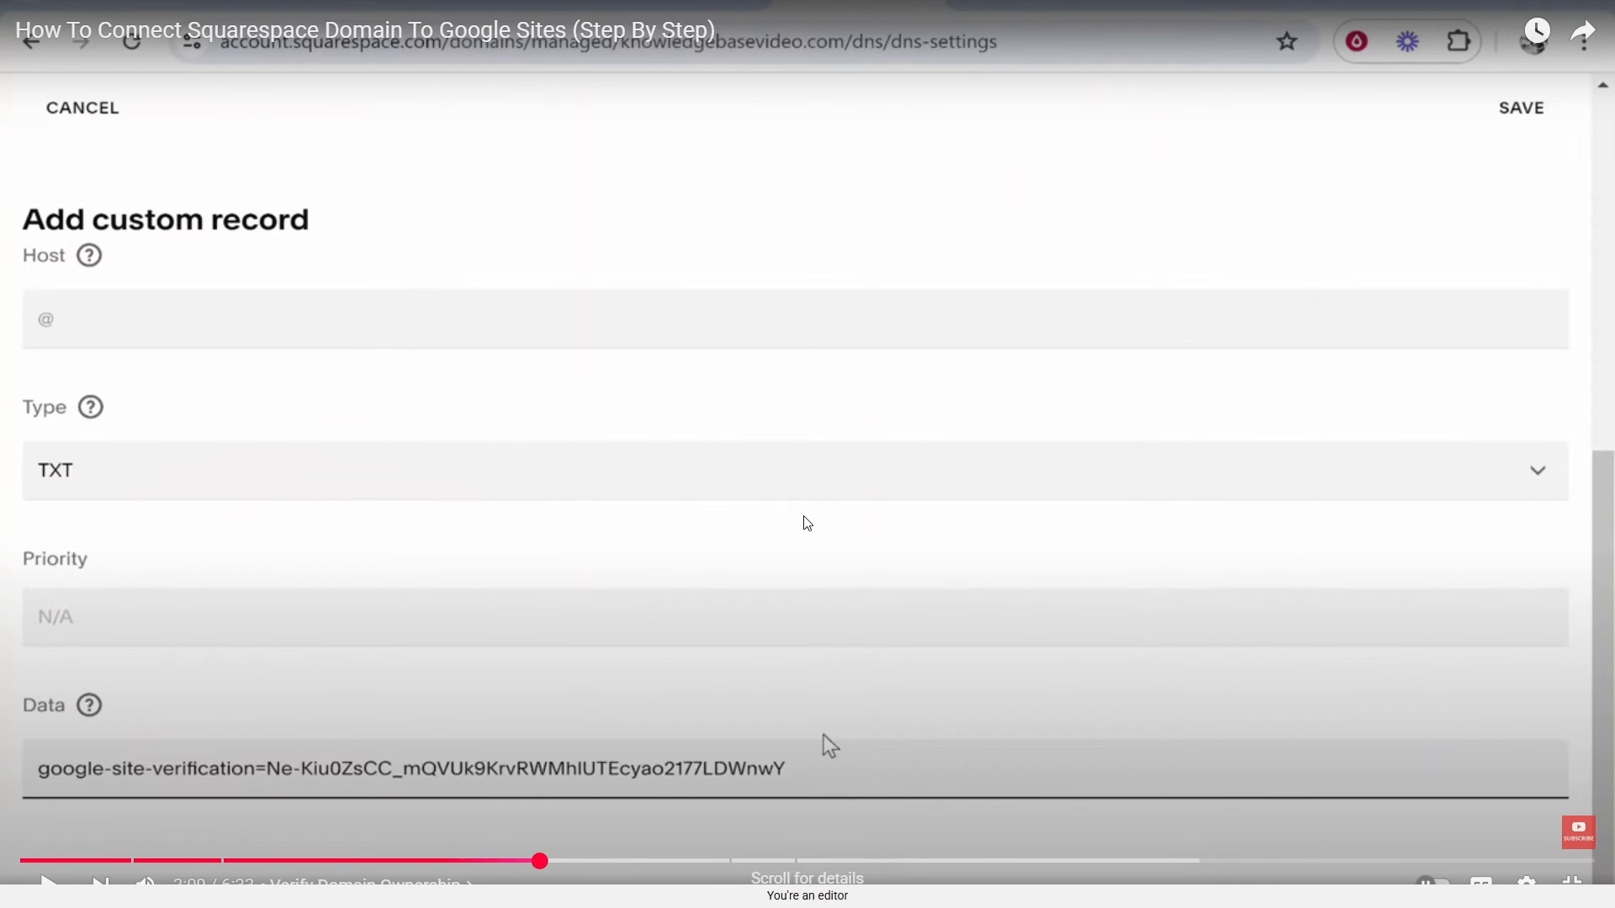
Skip ahead in the tutorial video to the Ownership verified dialog and capture a screenshot of it.
key("Right")
key("Right")
key("Right")
key("Right")
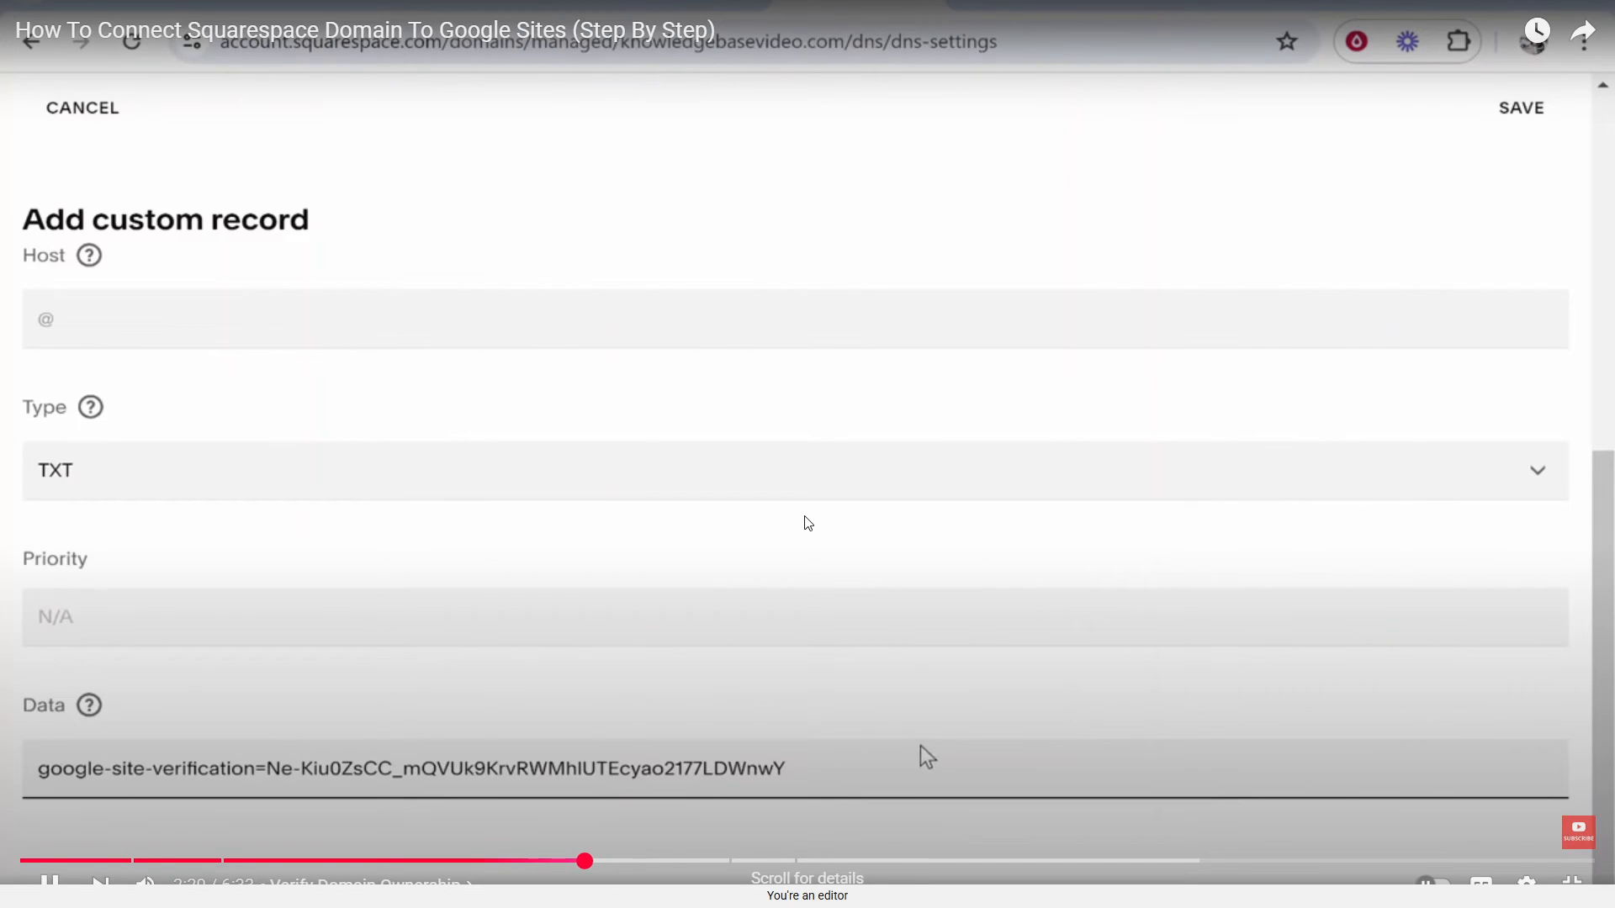
key("Right")
key("Right")
key("Right")
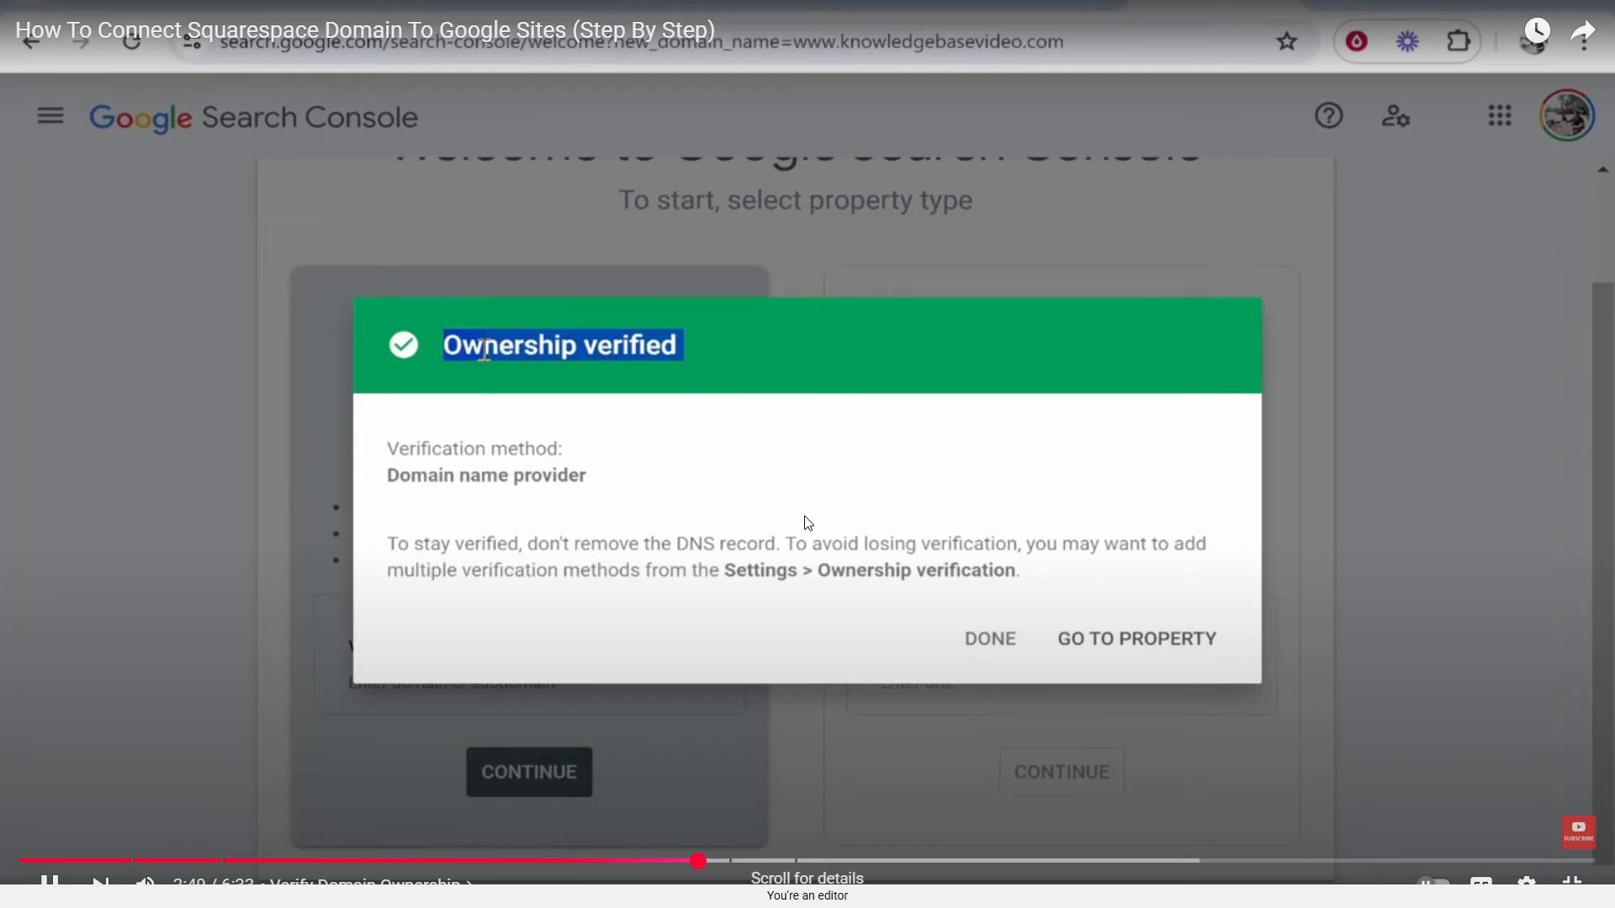
key("Left")
key("Left")
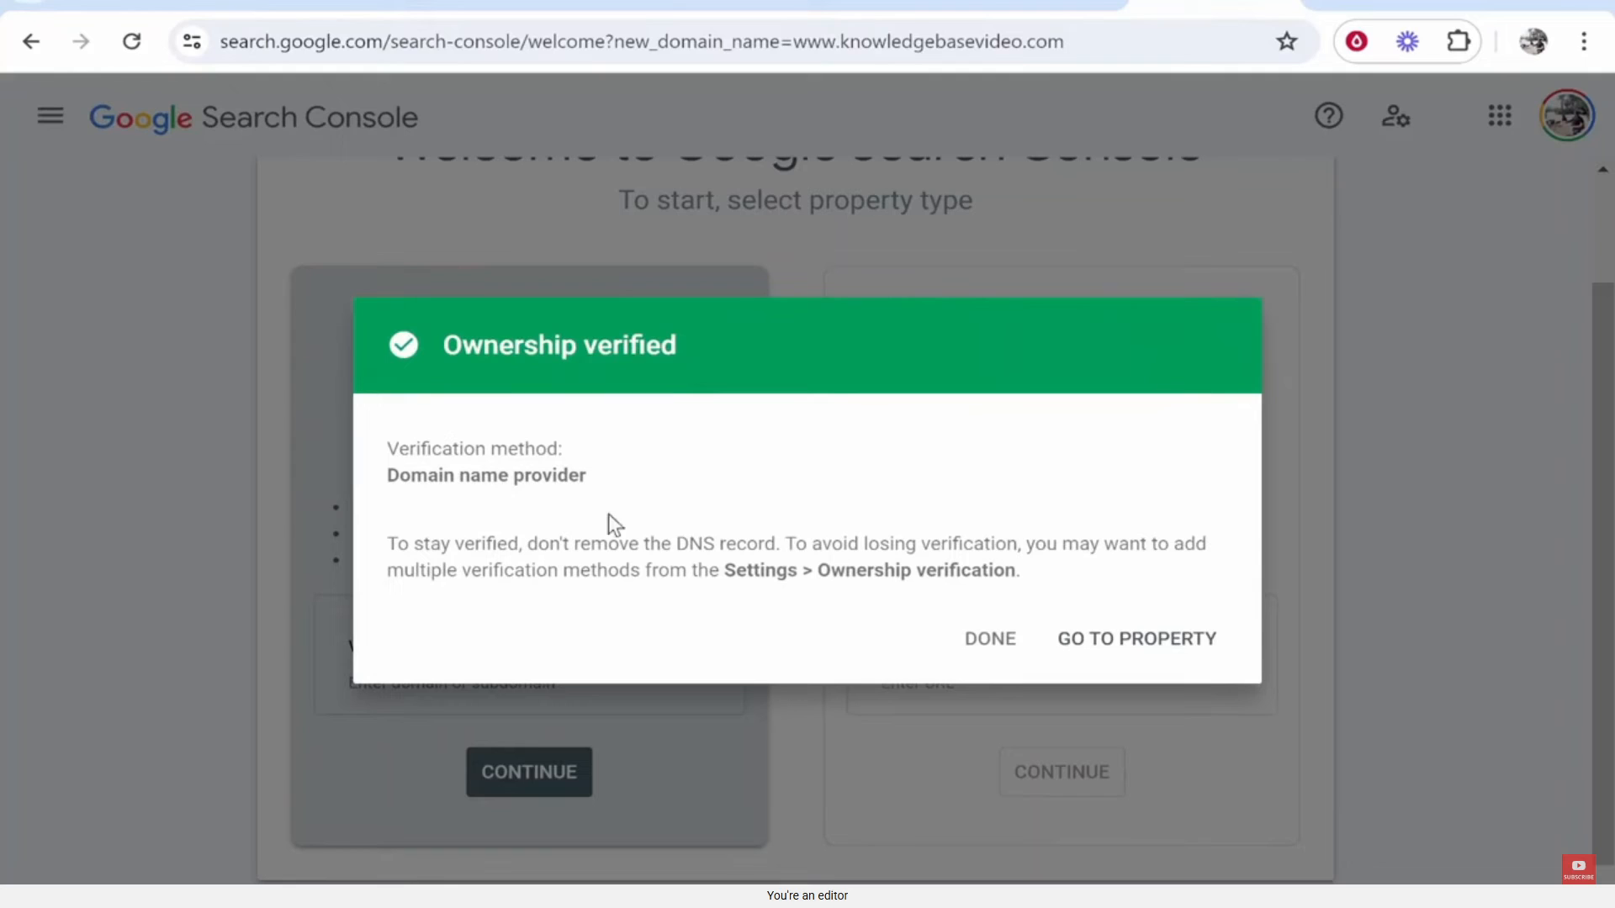
key("super+shift+s")
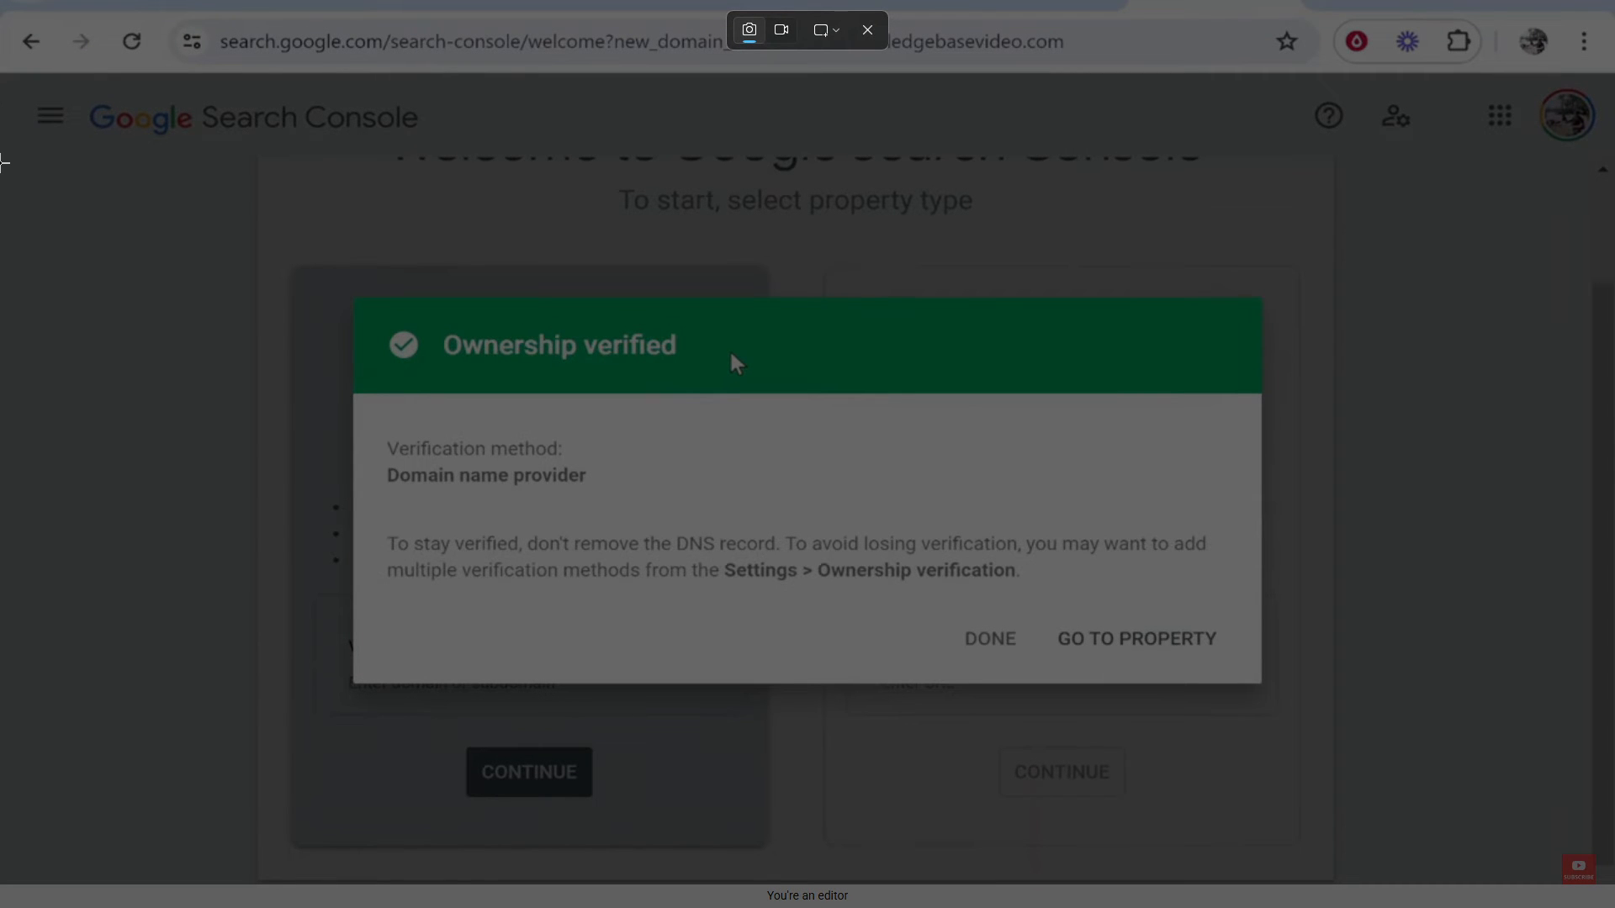
left_click_drag(2, 162, 1614, 785)
left_click(1217, 577)
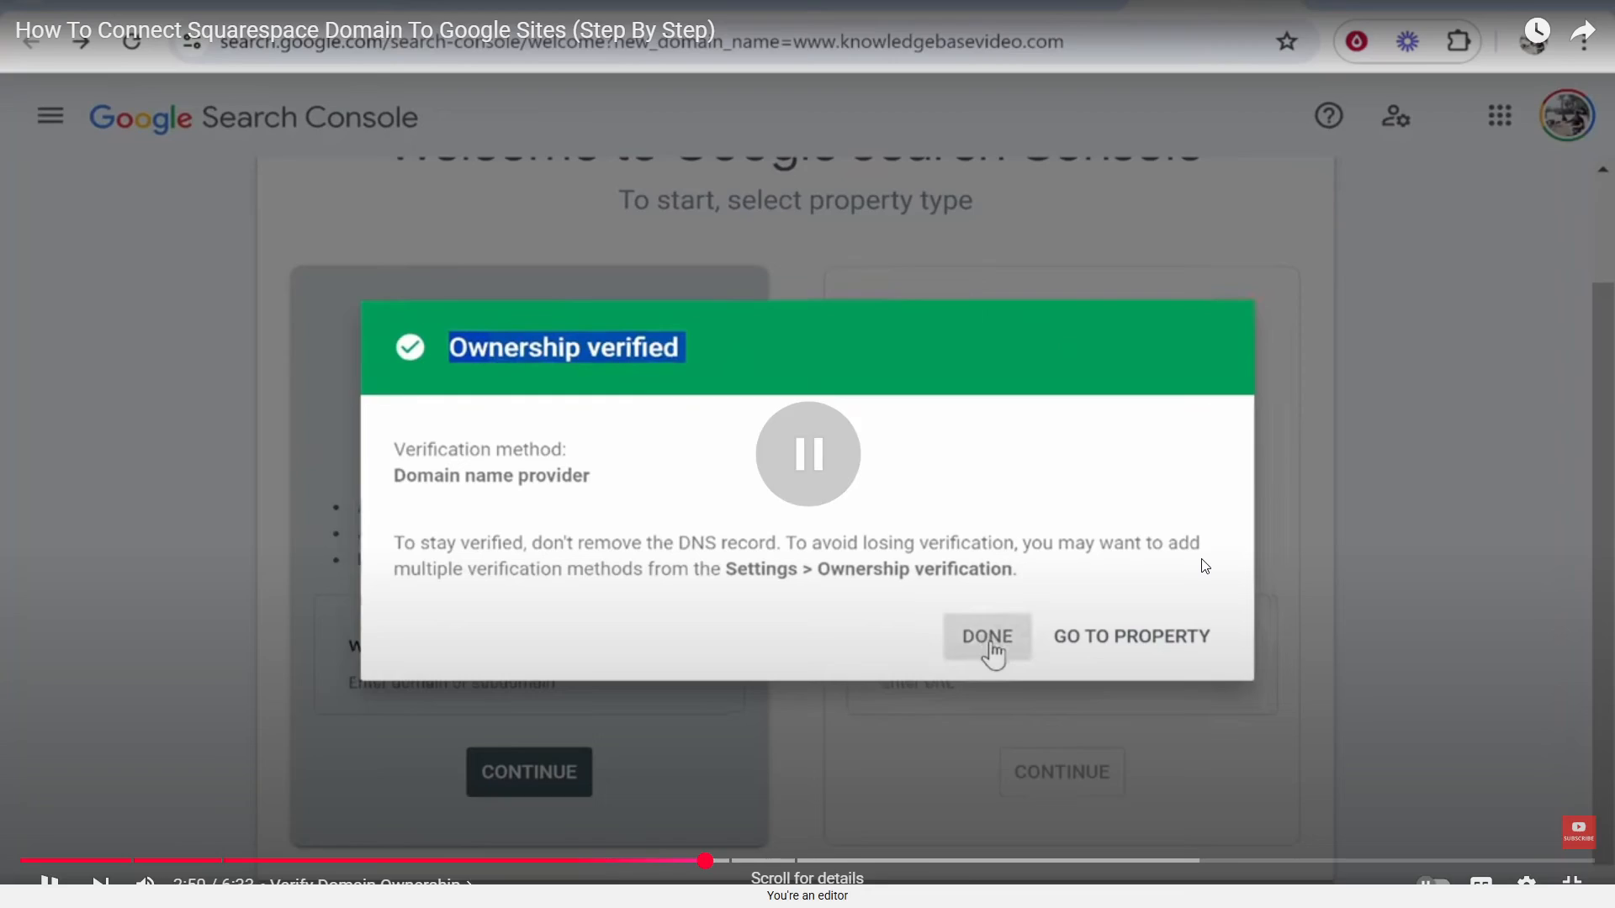
Leave the video, return to the browser, and compare the Squarespace domains page with the screenshot of the domain menu's DNS option.
key("Escape")
key("alt+Tab")
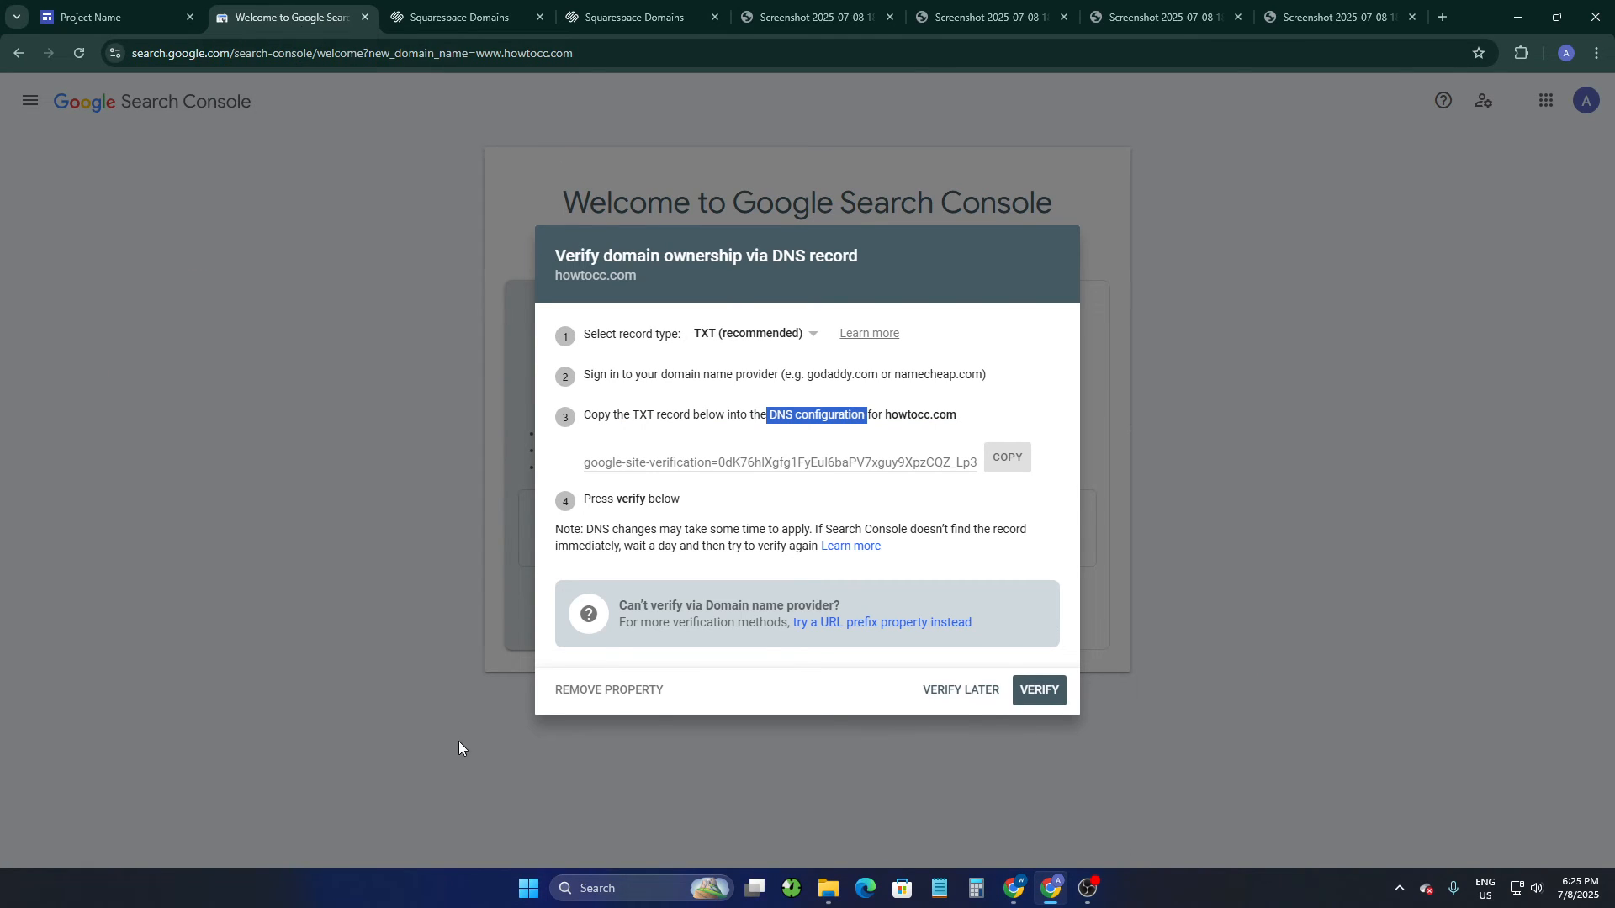
left_click(793, 16)
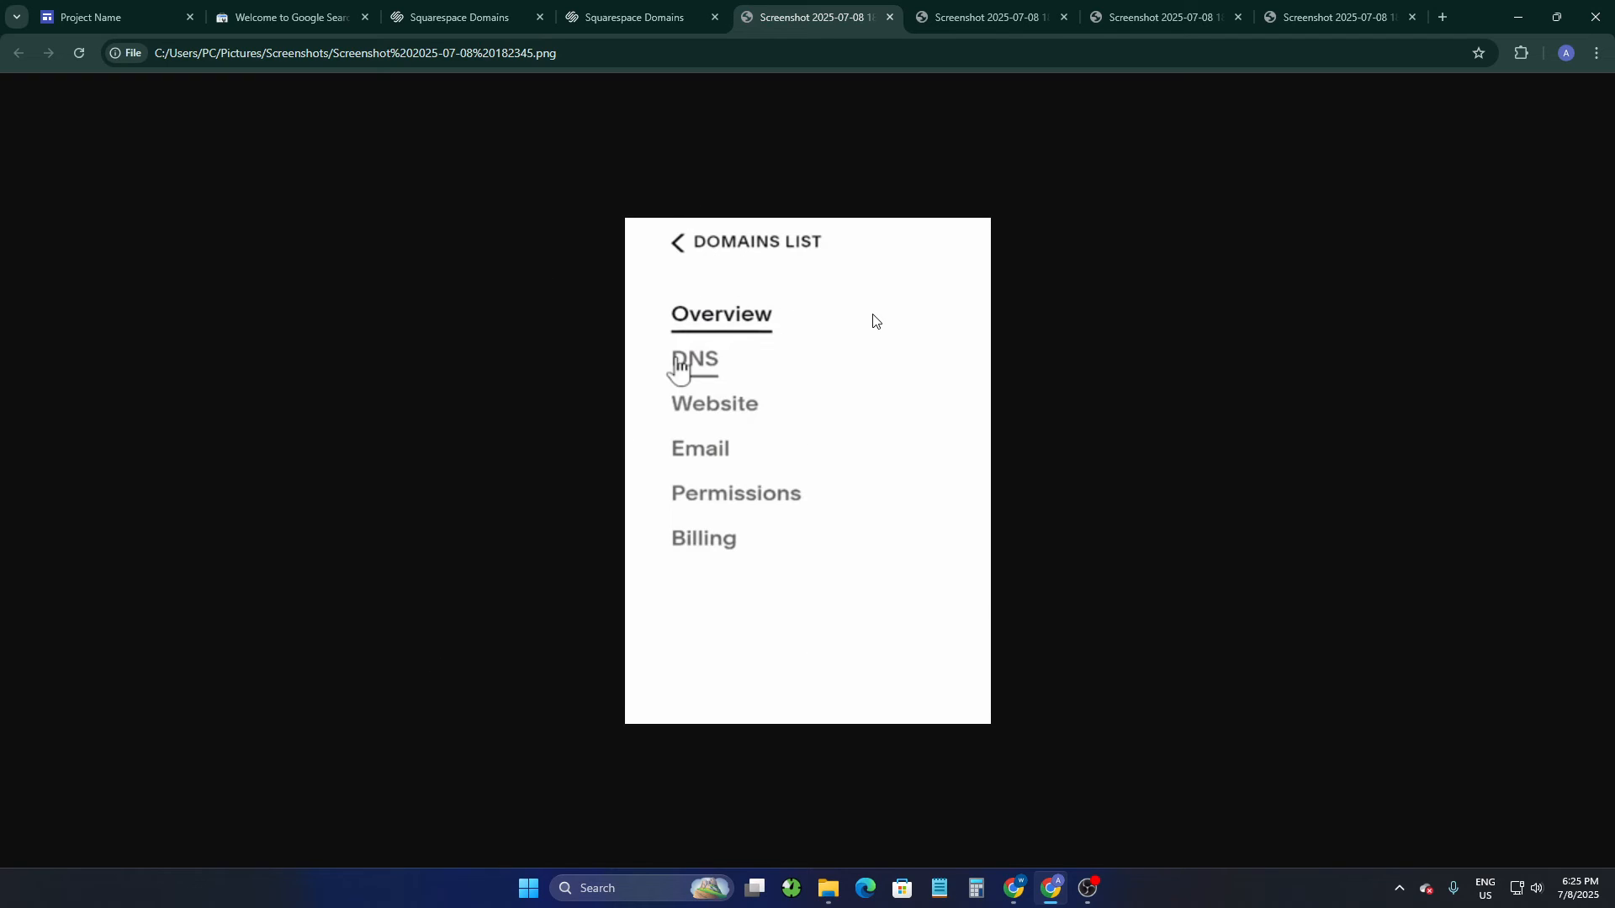
left_click(609, 16)
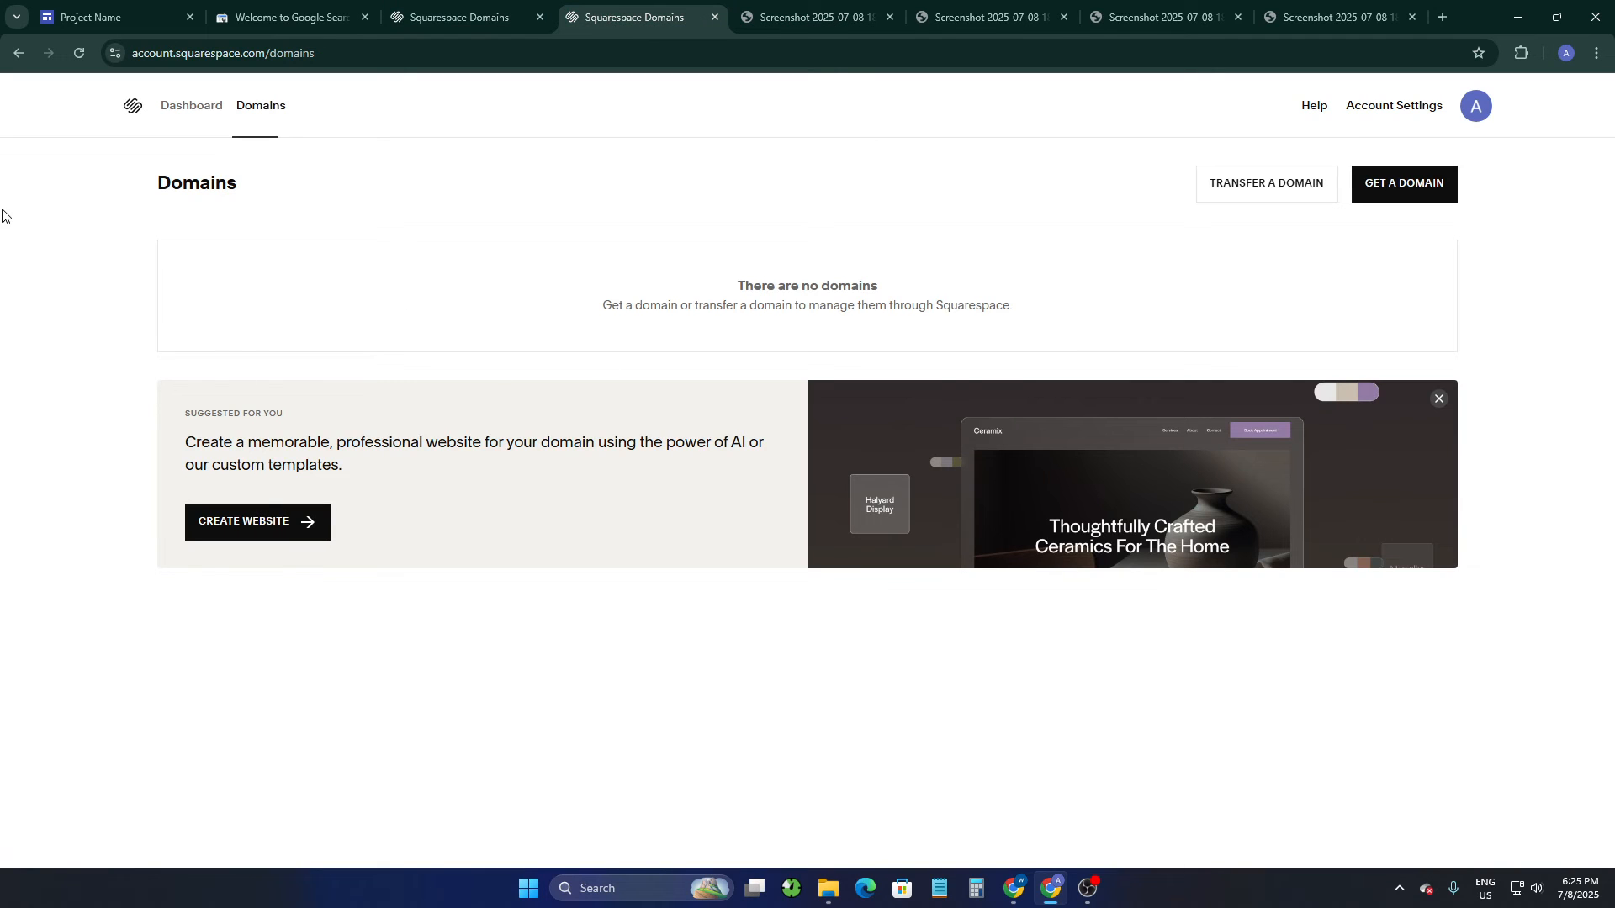
left_click(804, 17)
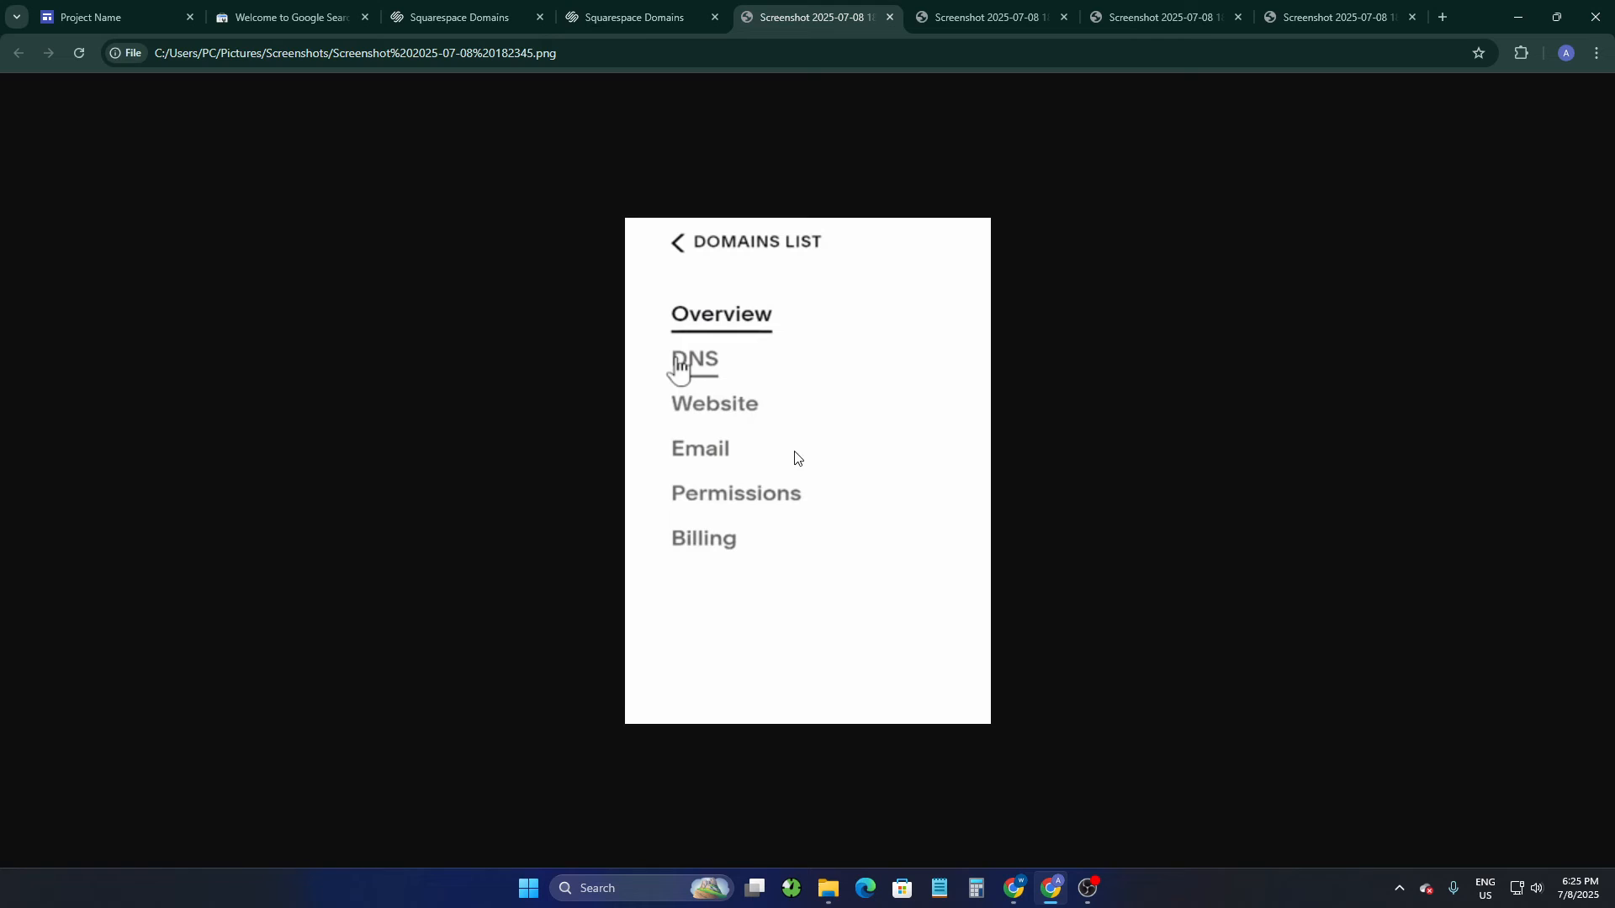
Review the screenshots of the domain menu and of the DNS settings' Custom Records section with Add Record.
key("ctrl+Tab")
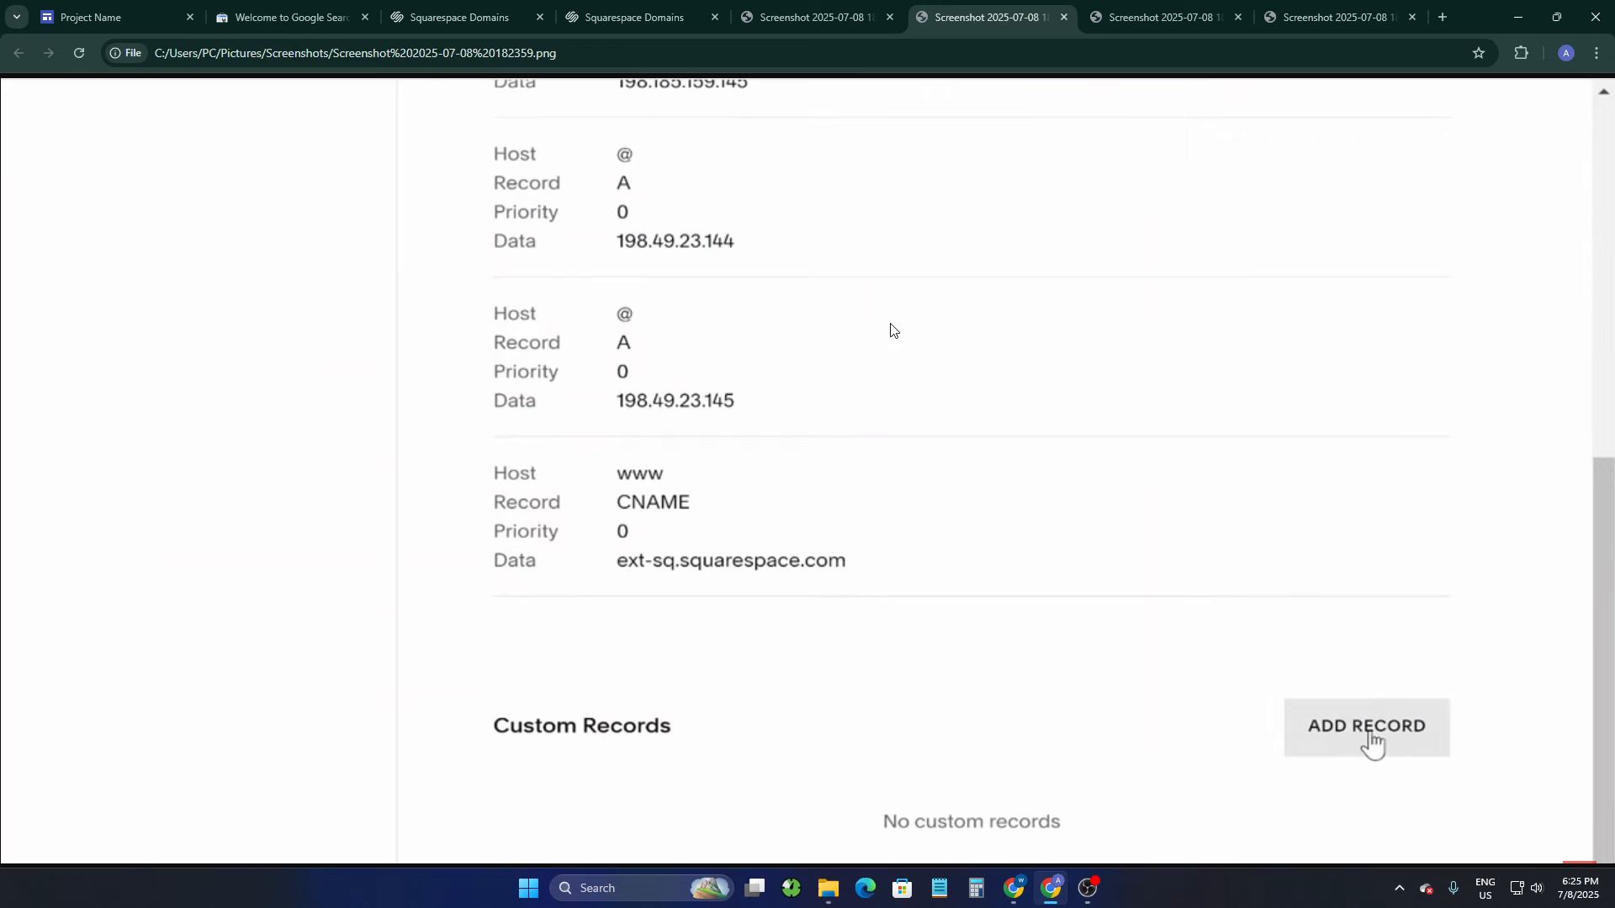
left_click(875, 8)
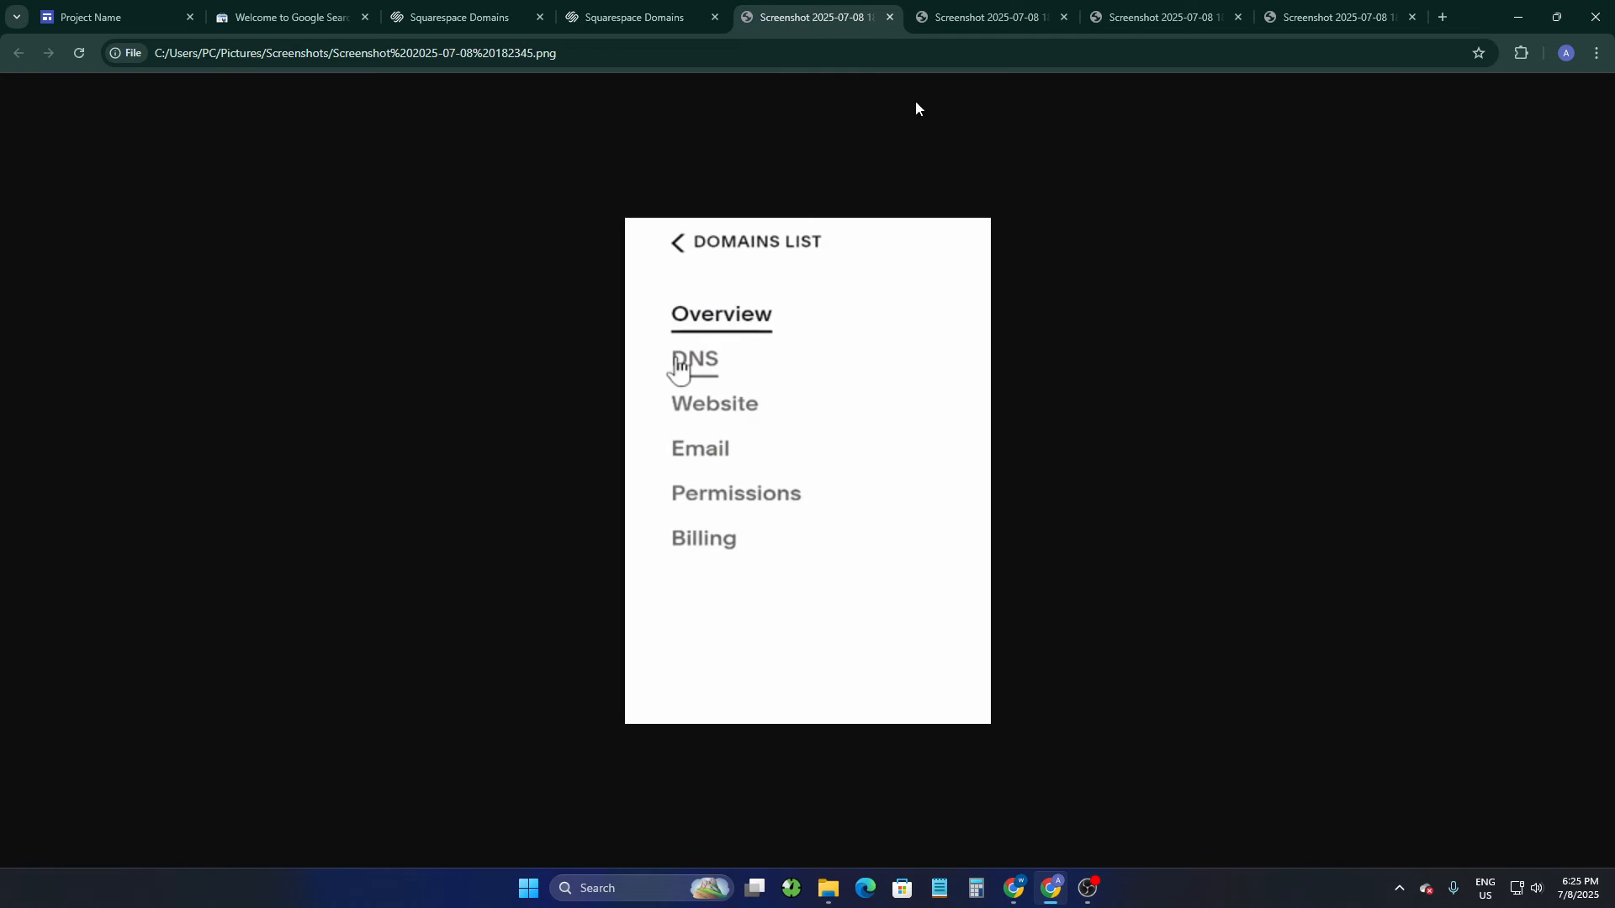
left_click(992, 6)
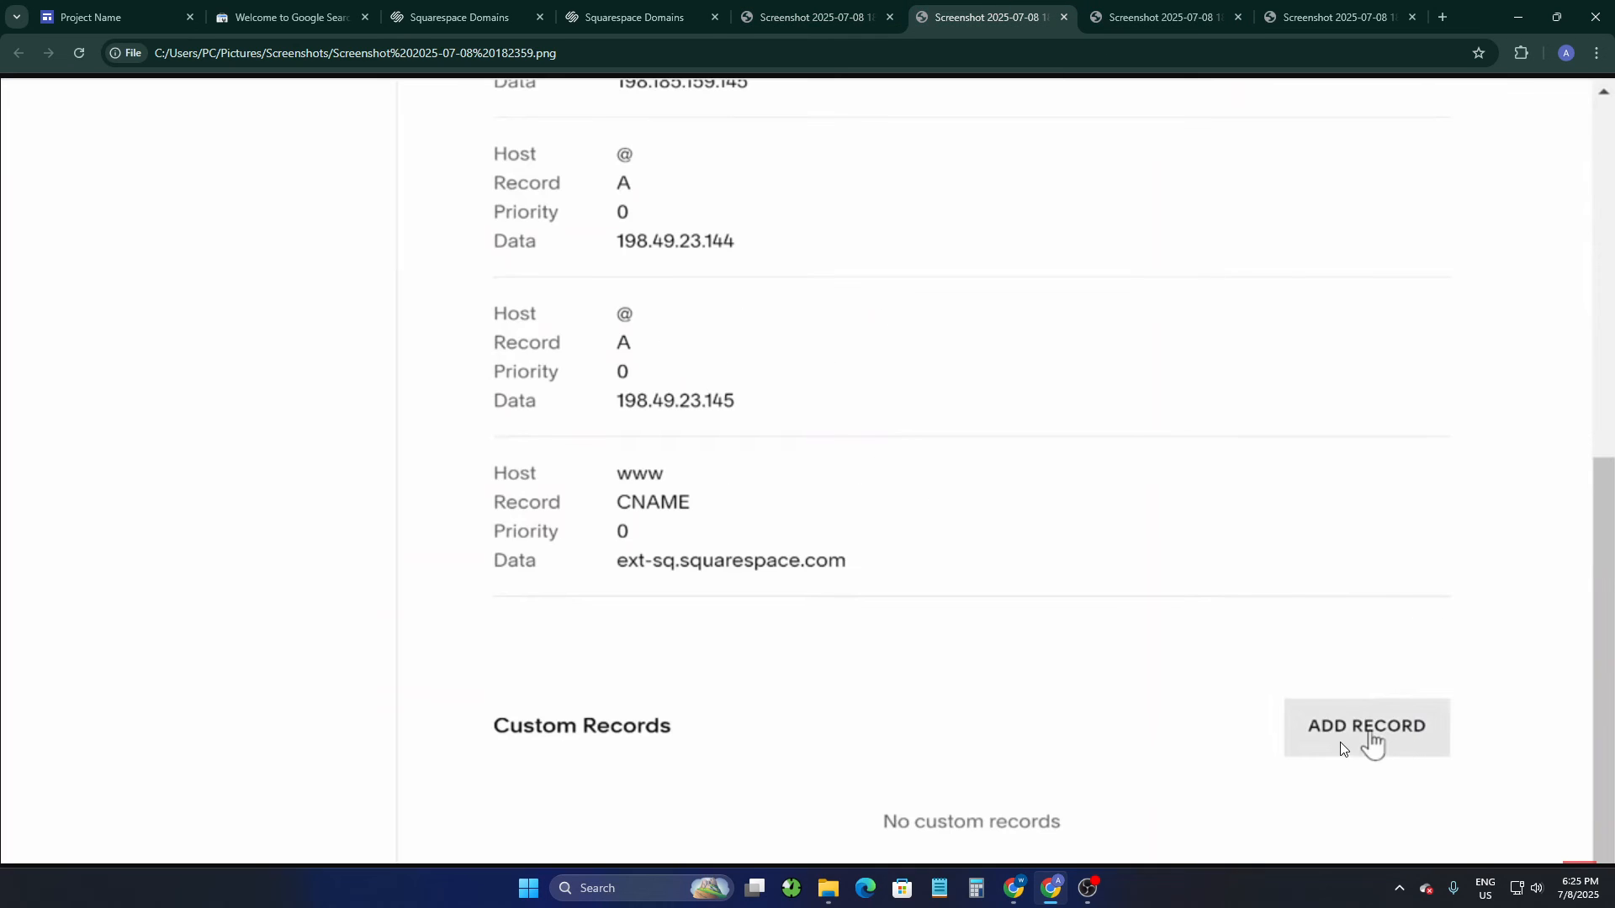
Compare the Add custom record screenshot, with host @ and type TXT, against the TXT record instructions in Search Console.
key("ctrl+Tab")
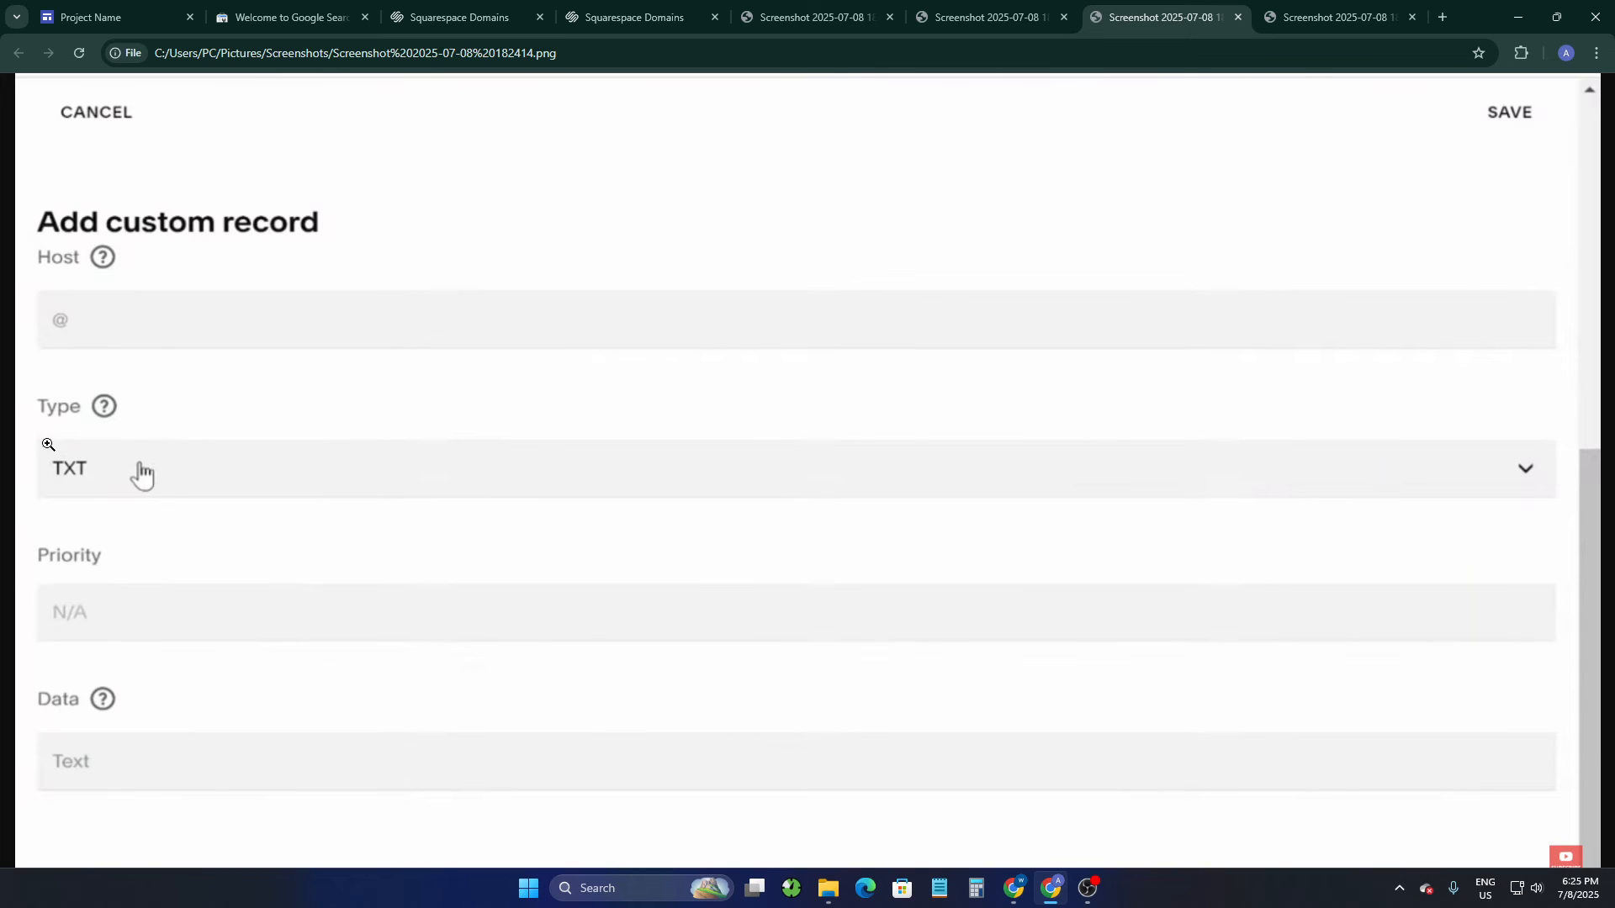
left_click(184, 7)
left_click(304, 6)
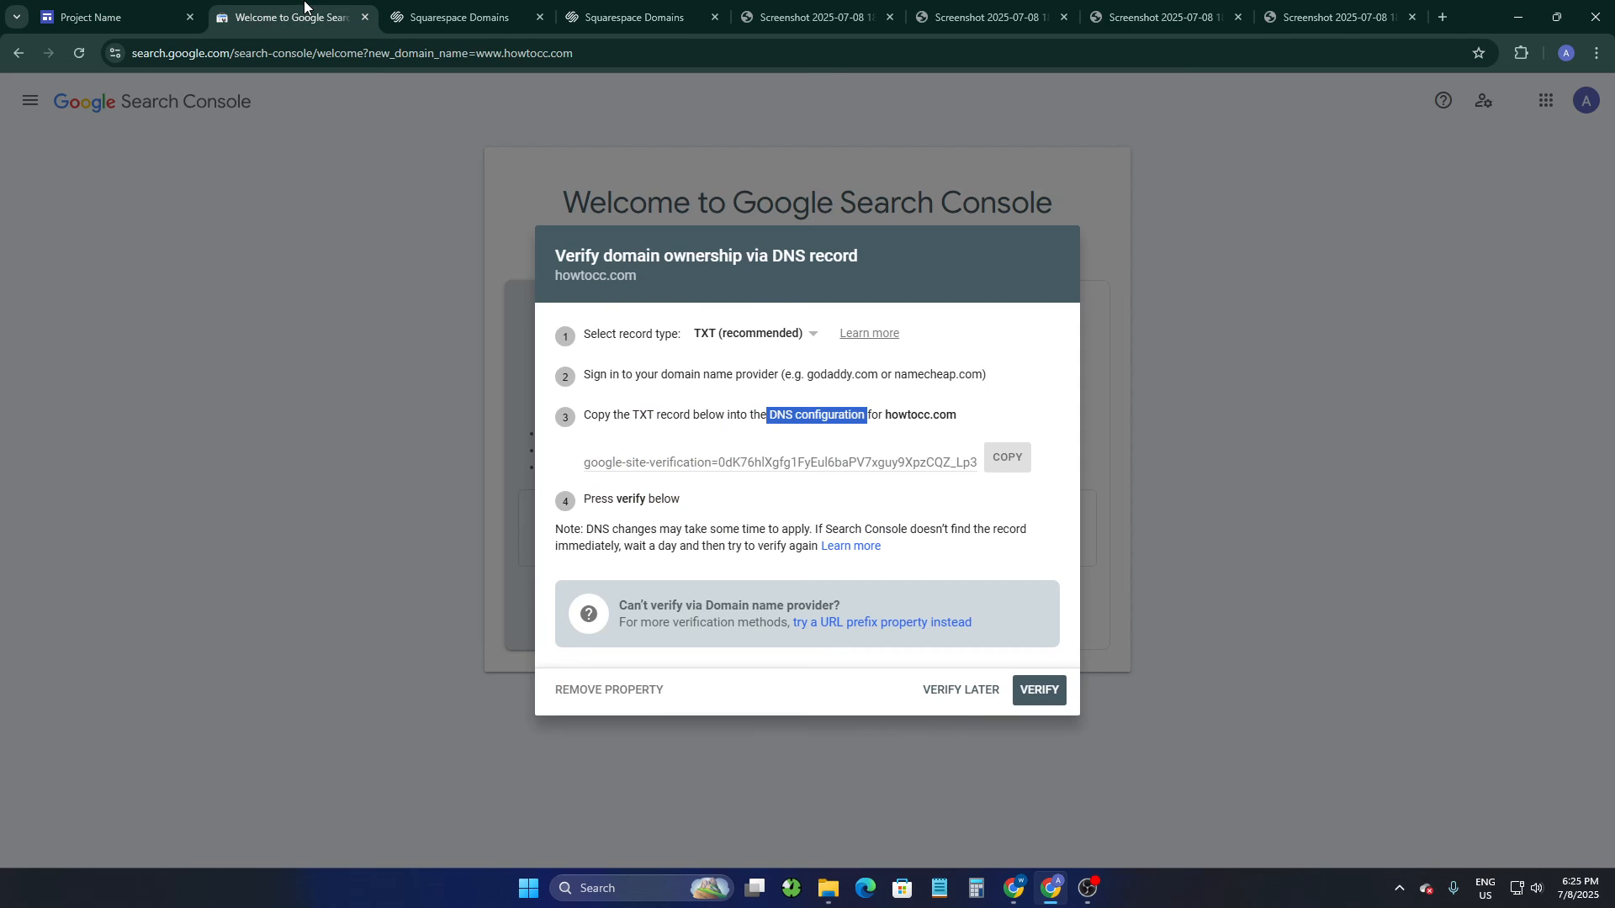
left_click(1194, 7)
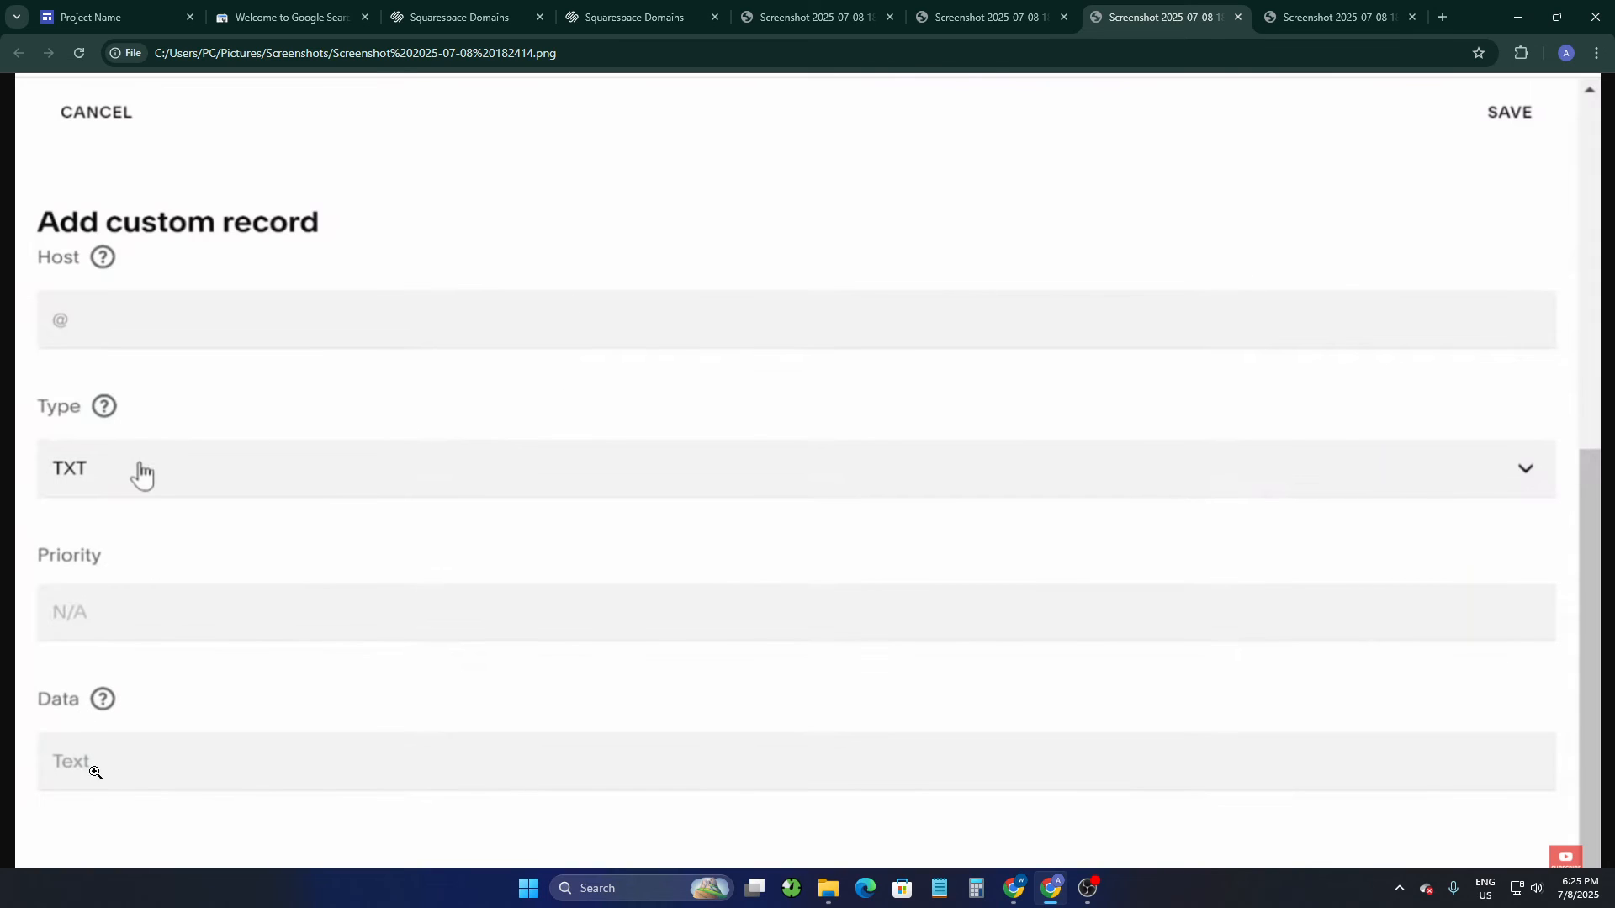
Compare Search Console's TXT record instructions with the screenshots of the Add custom record form and the Ownership verified dialog.
left_click(278, 17)
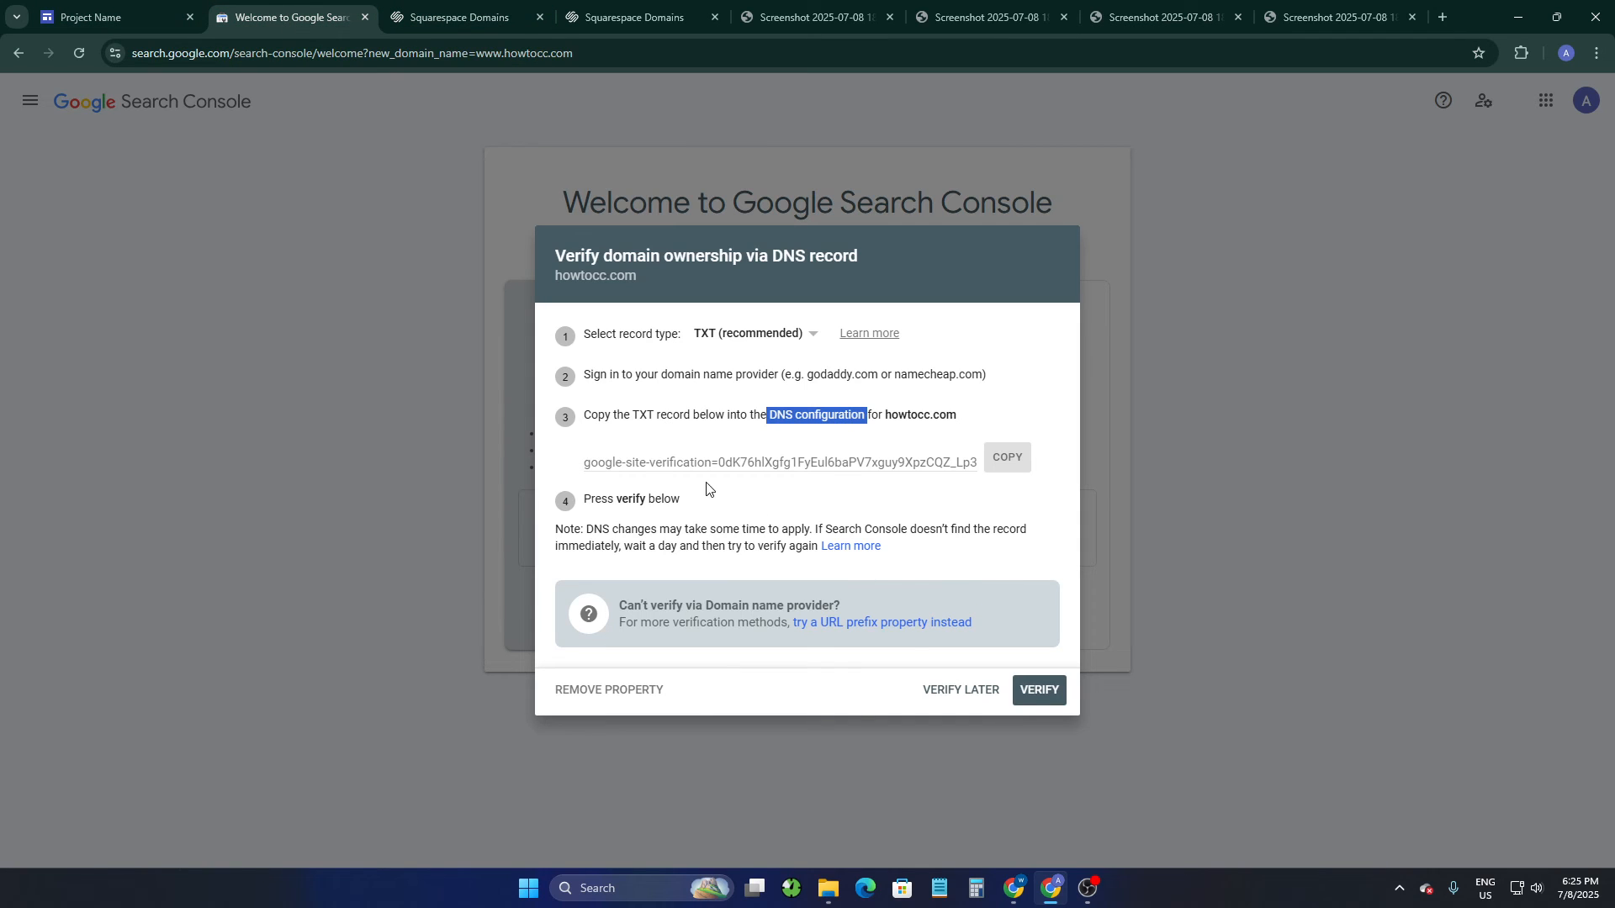
left_click(1160, 17)
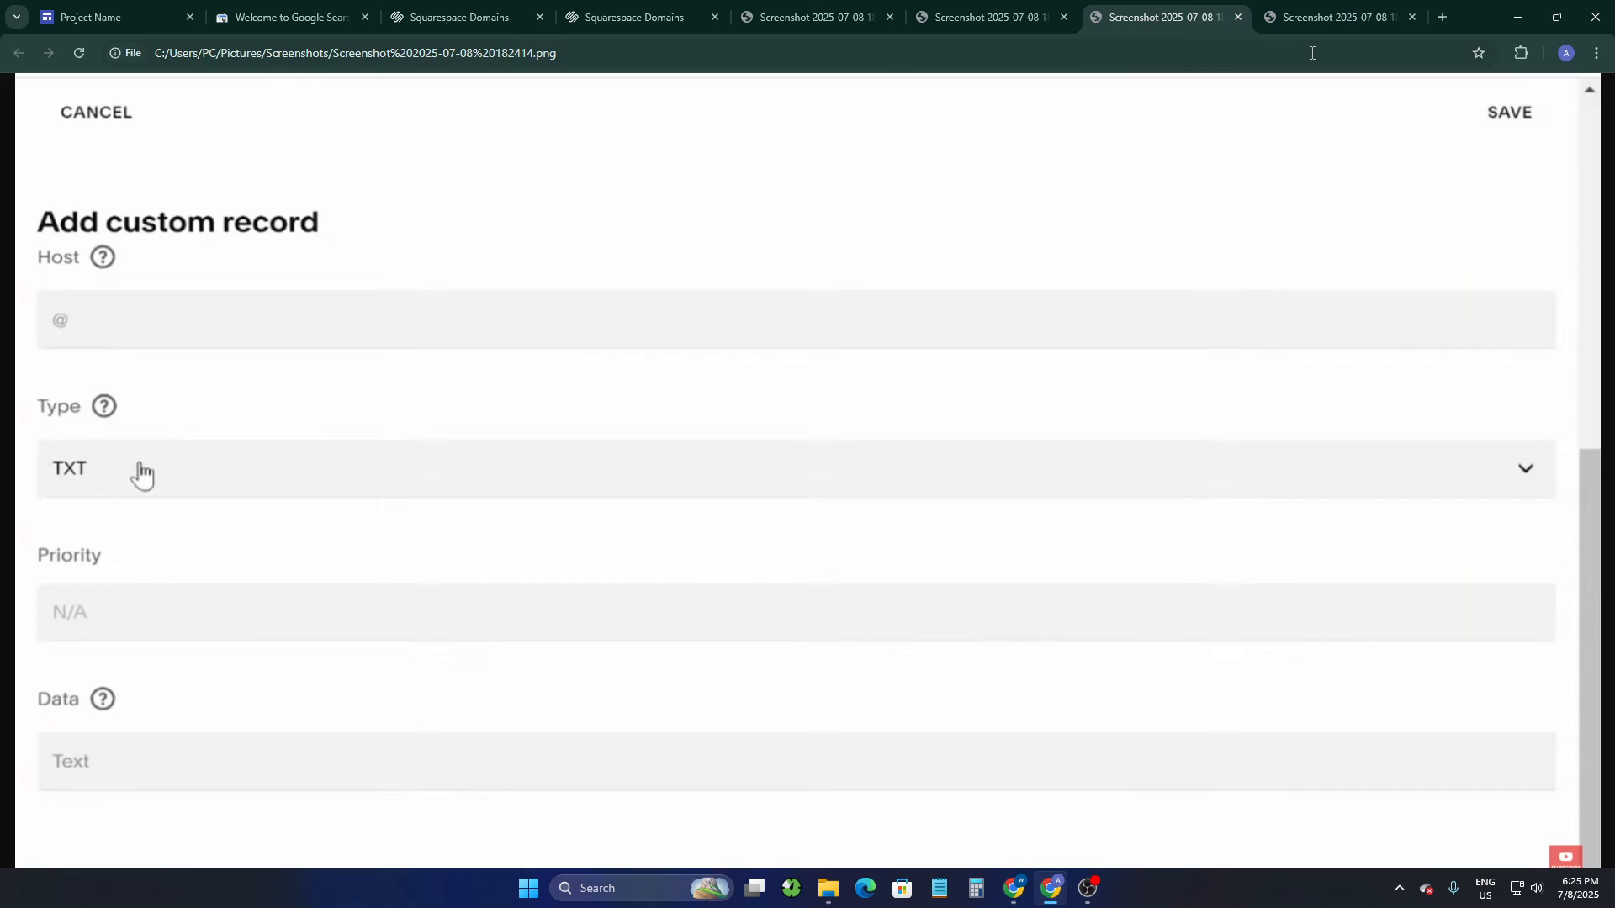
left_click(1360, 9)
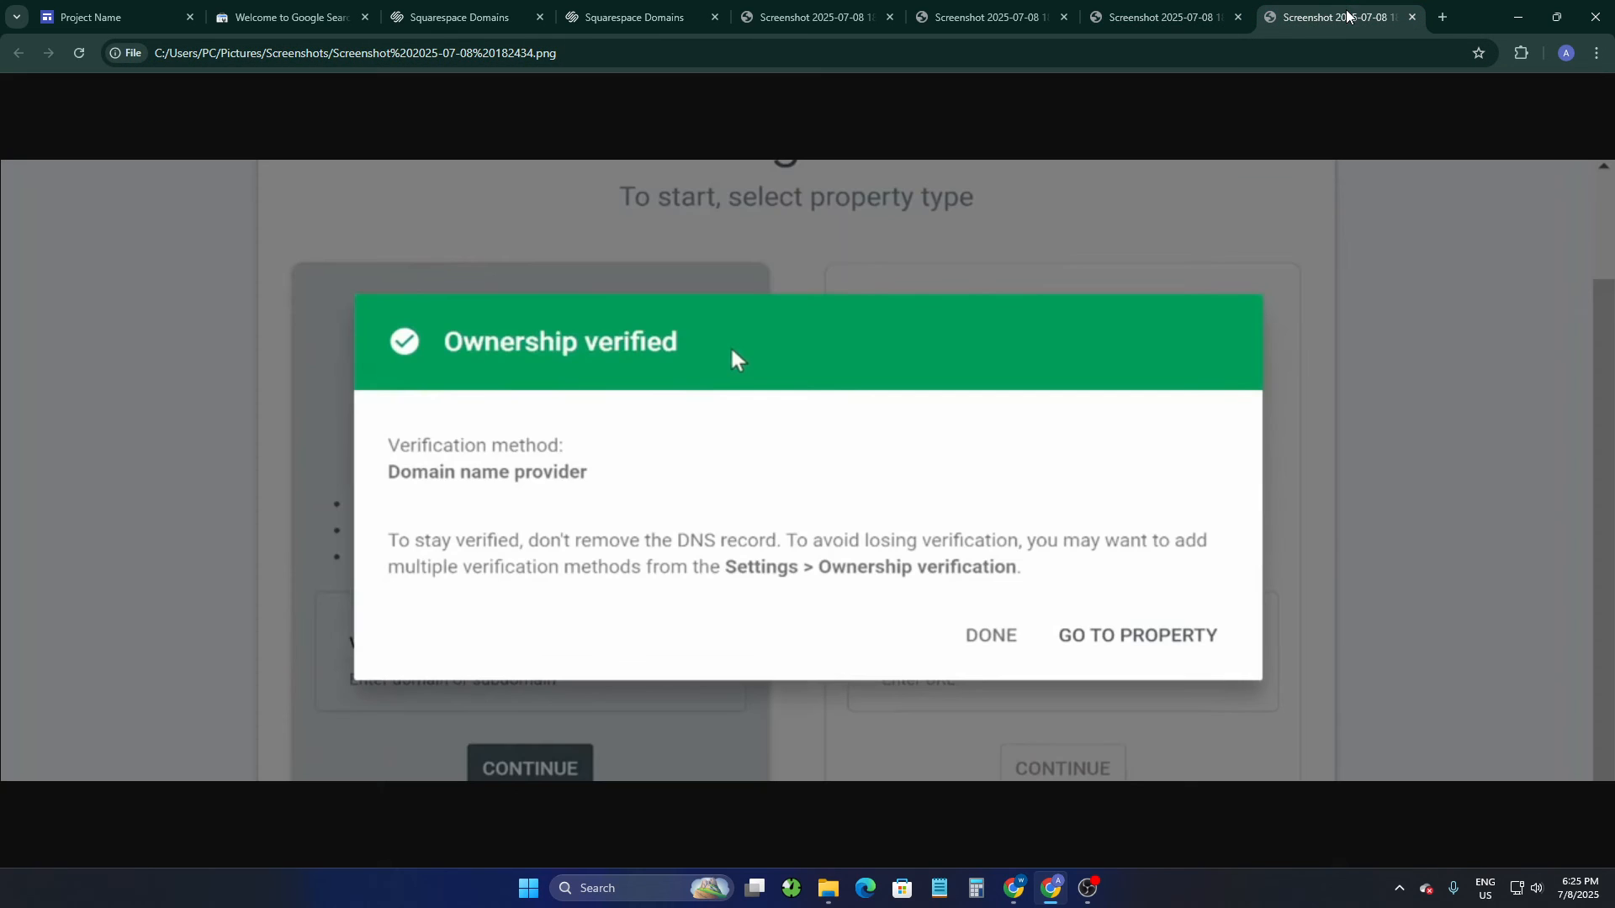
left_click(225, 20)
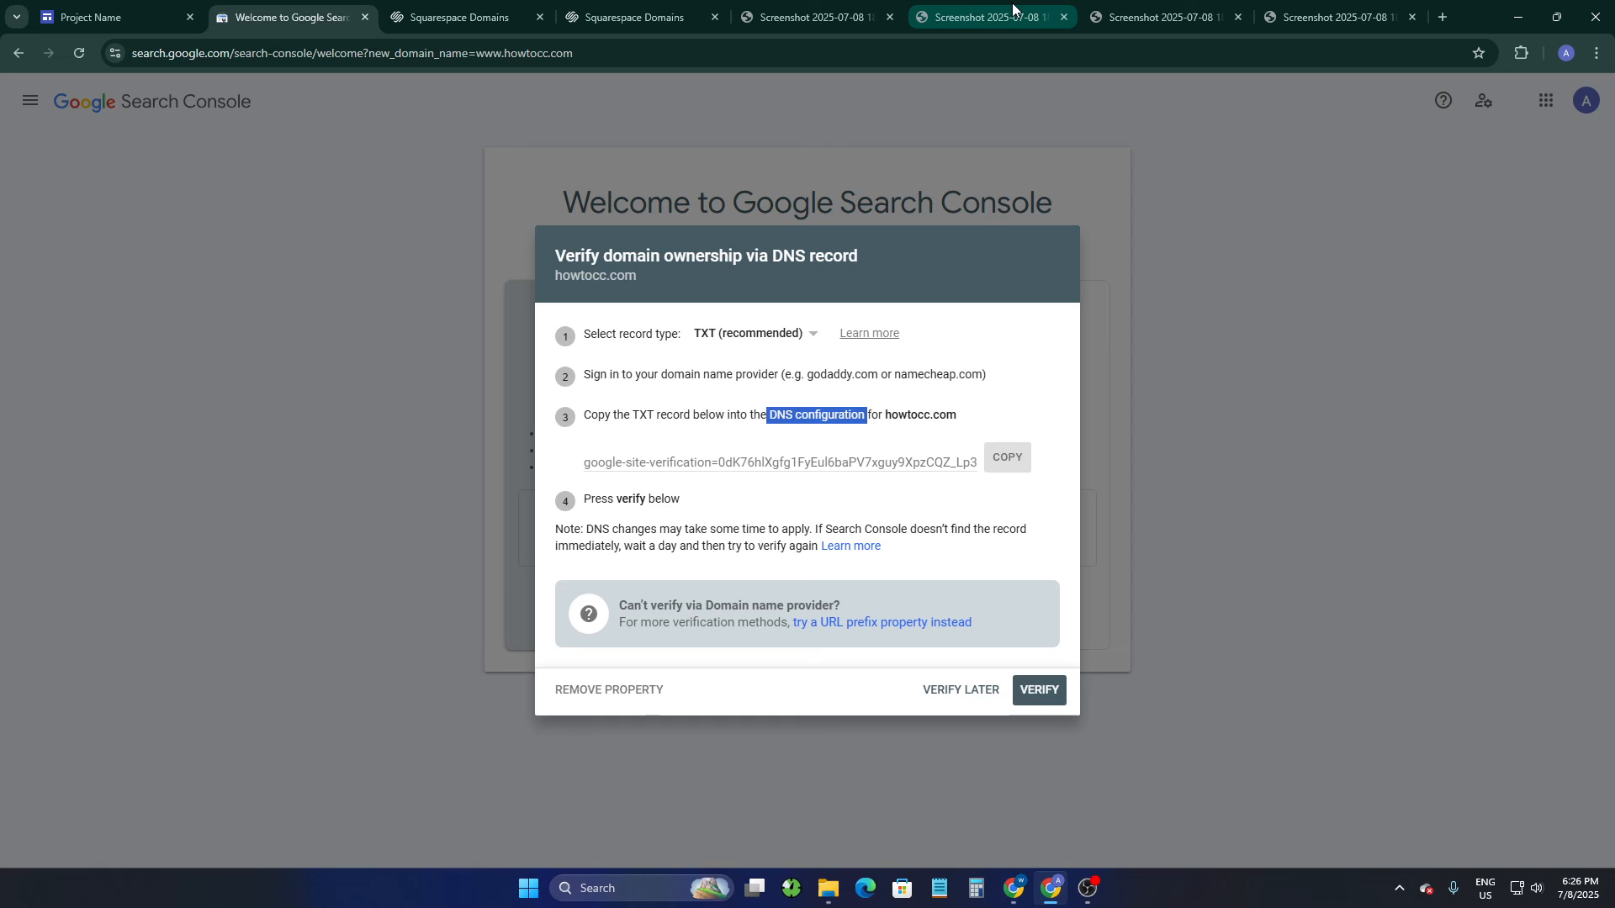
Look over the Squarespace domains page, and review the DNS verification instructions for howtocc.com in Search Console.
left_click(980, 15)
left_click(639, 15)
left_click(473, 6)
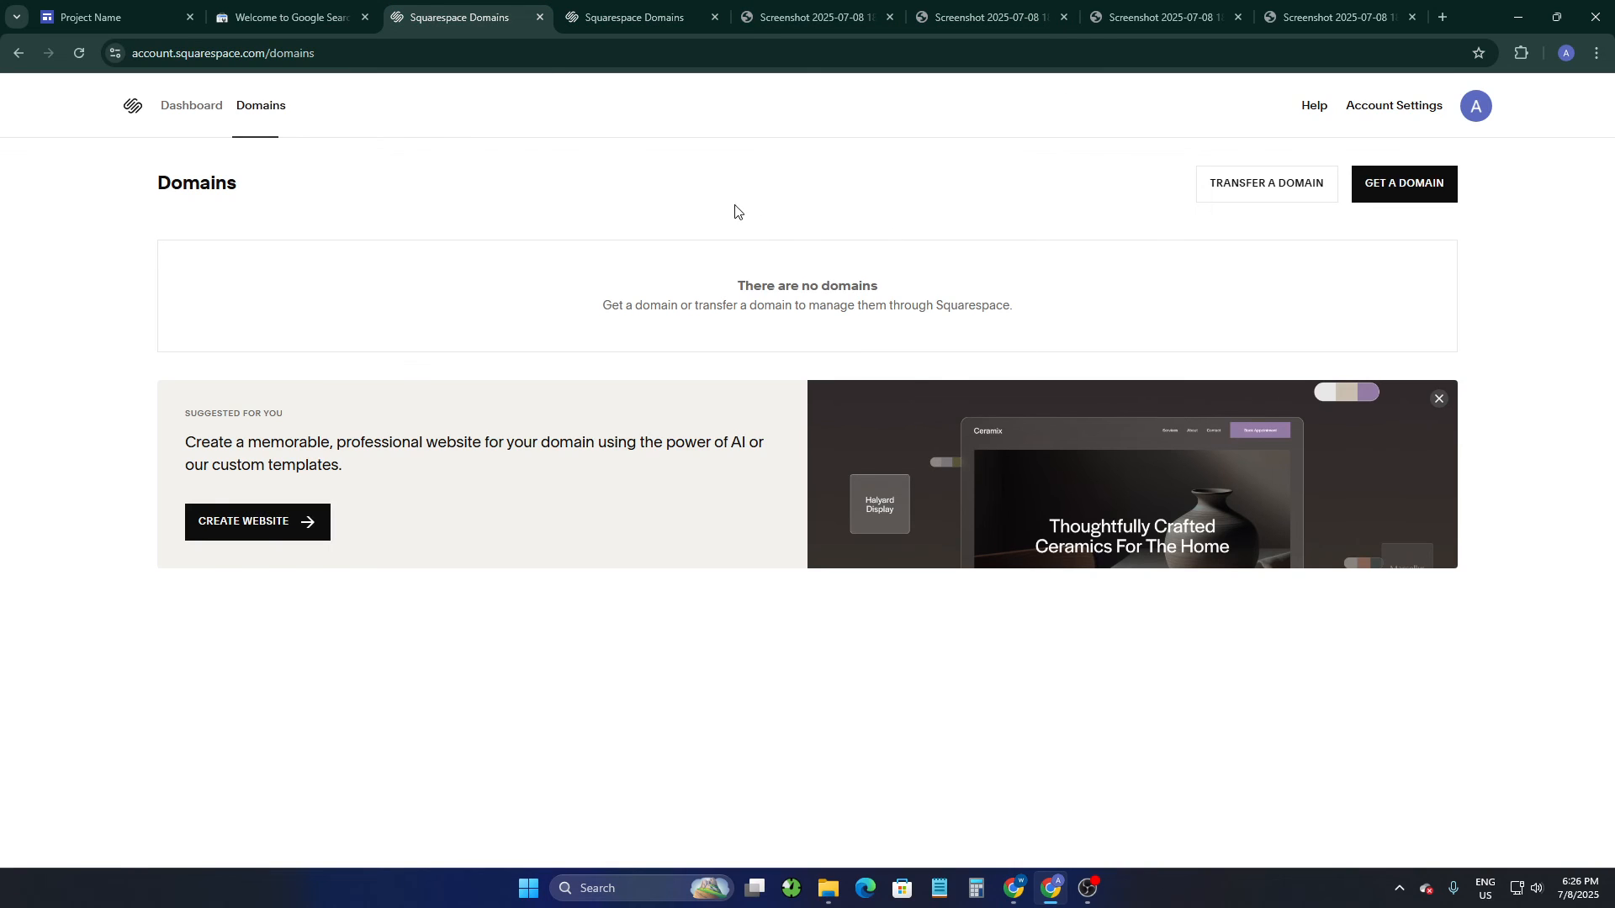
left_click(295, 6)
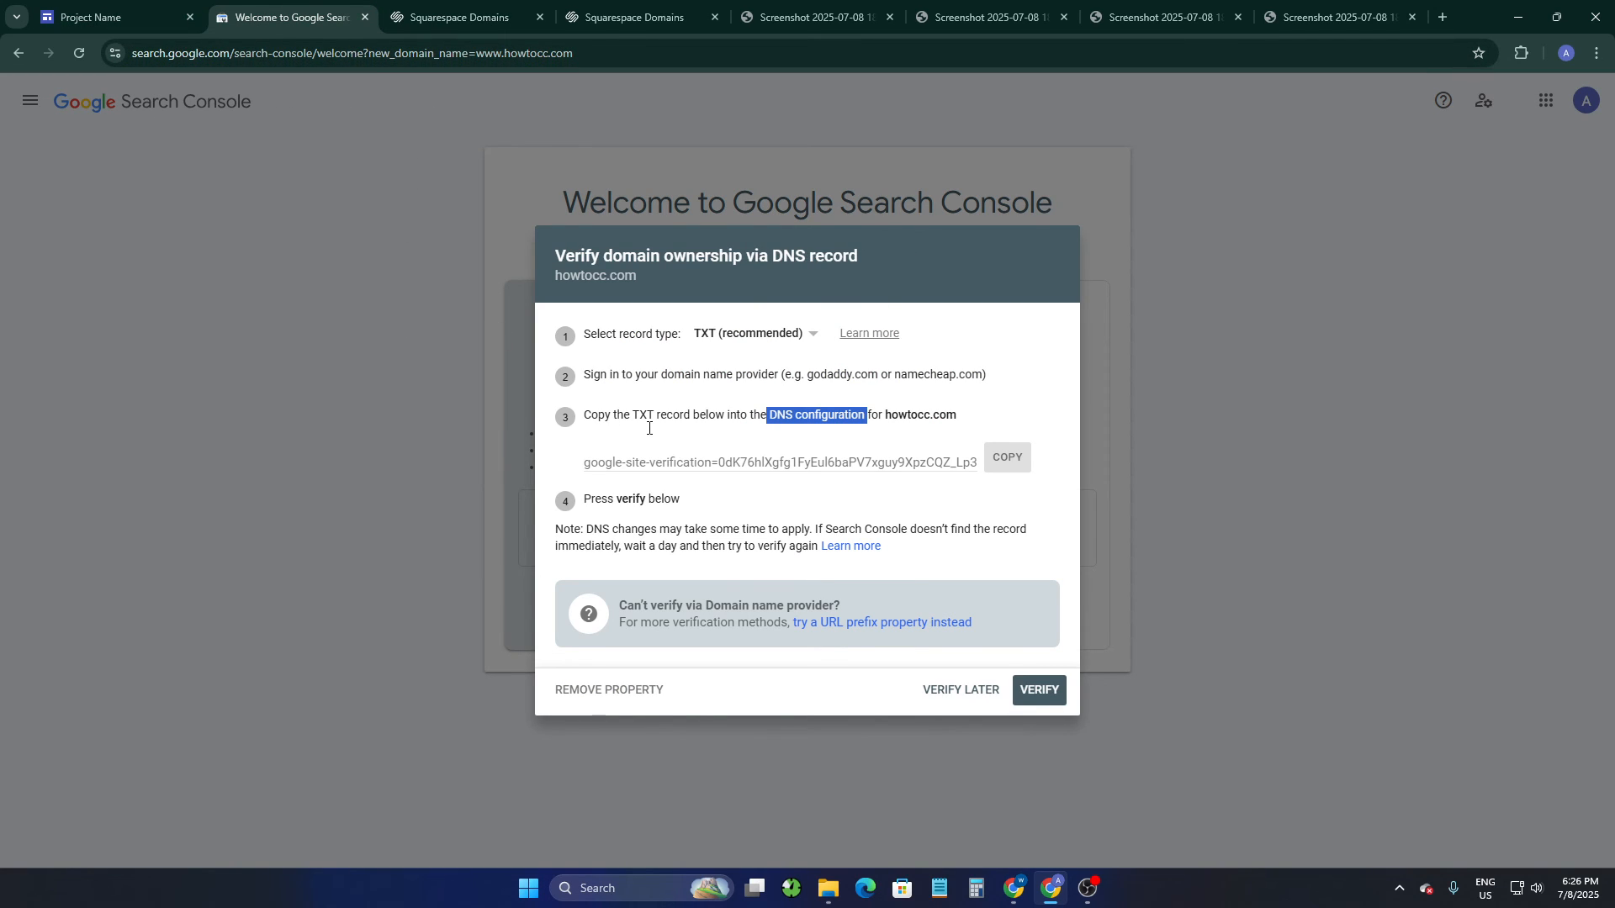
left_click(1025, 394)
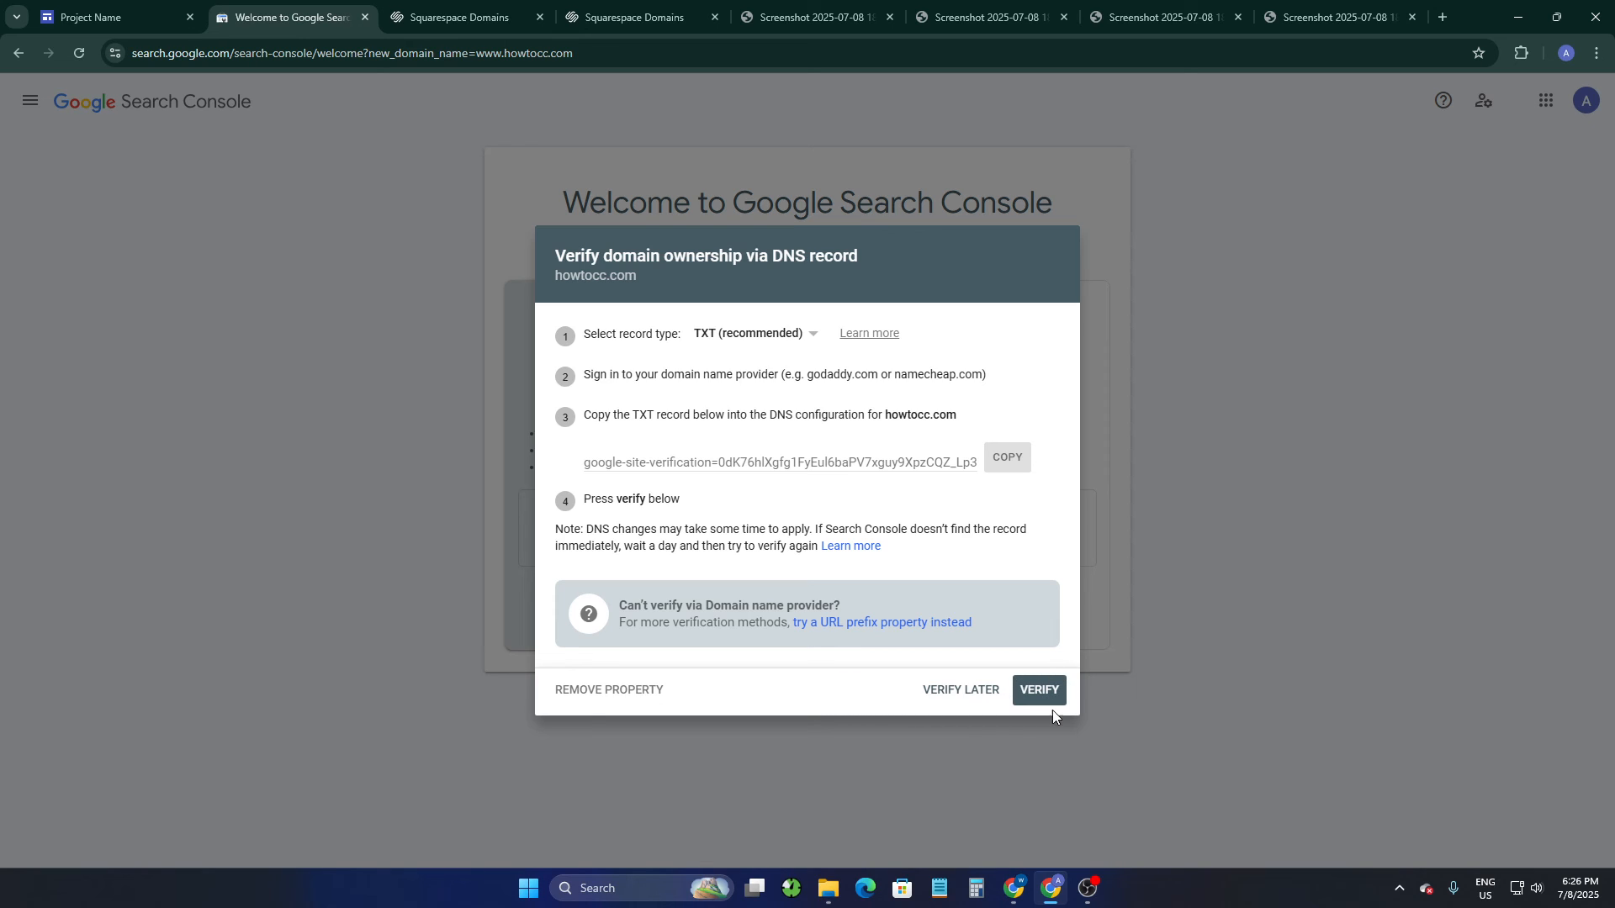
Review the Ownership verified screenshot against the custom record's Data field and Search Console's verification dialog.
left_click(1337, 17)
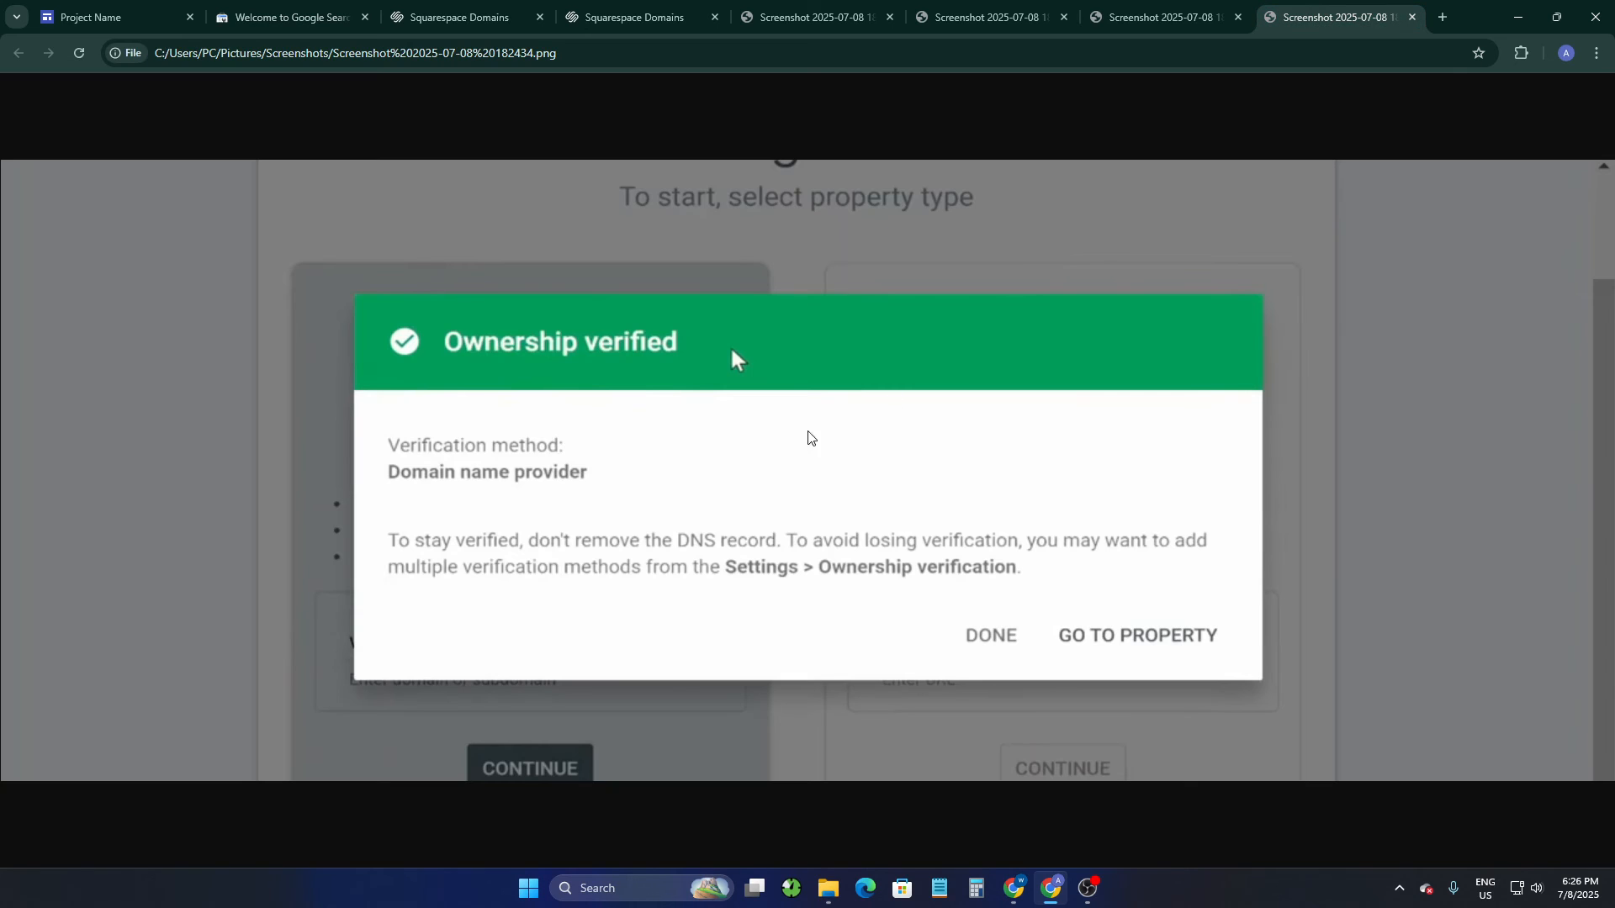
left_click(1150, 13)
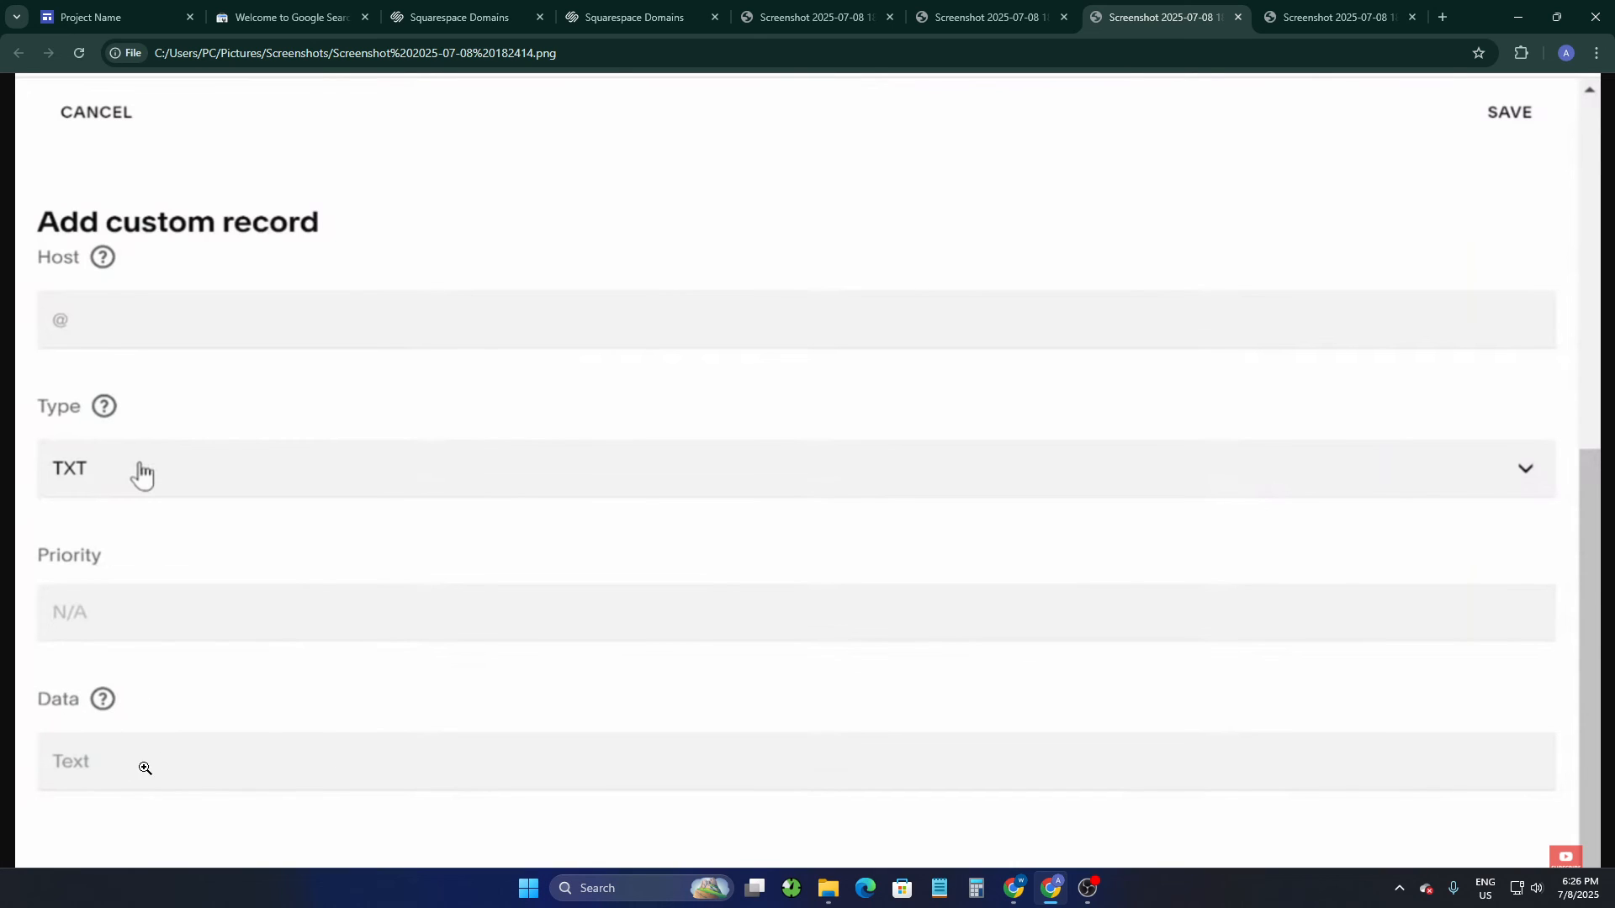
left_click(313, 10)
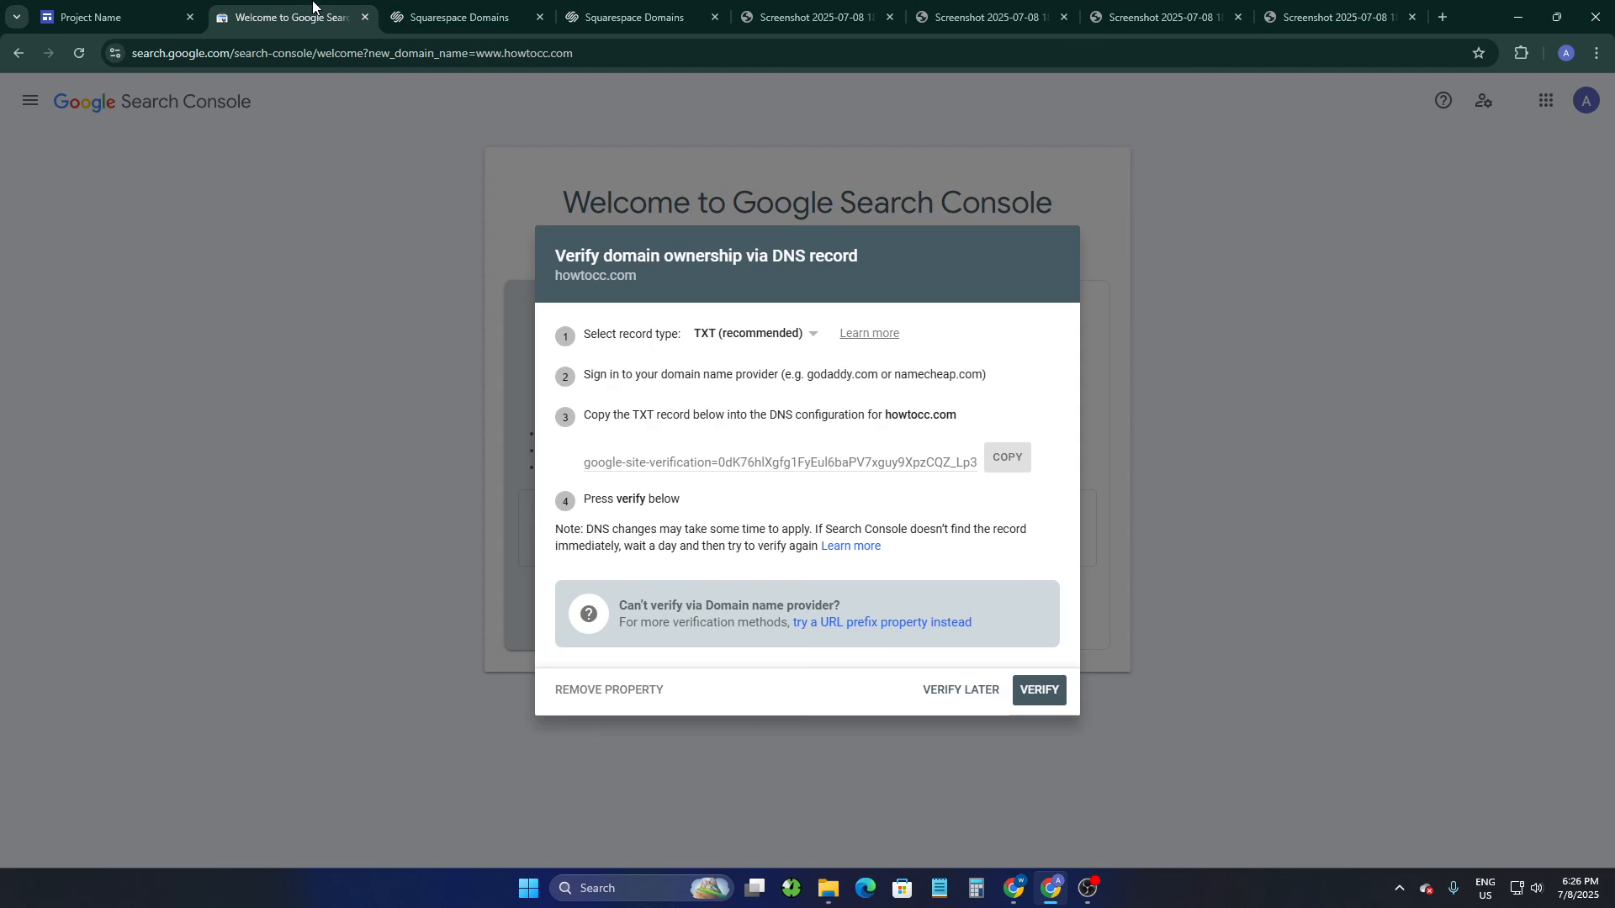
left_click(1337, 17)
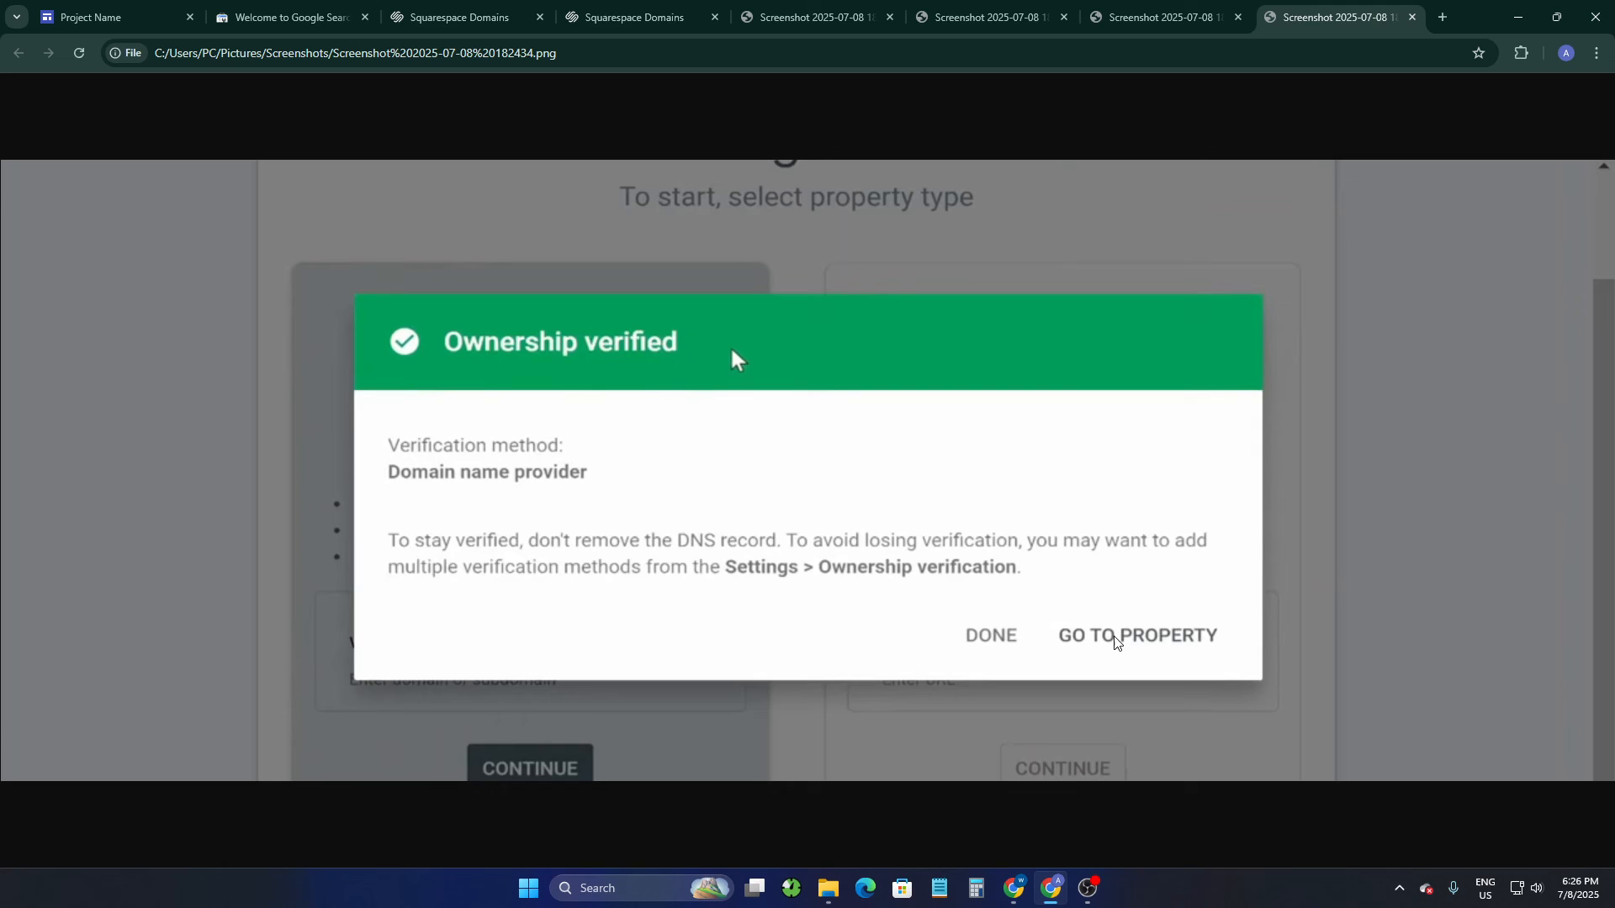
In Google Sites, copy howtocc.com from the custom domain setup and close the setup and site settings.
left_click(148, 7)
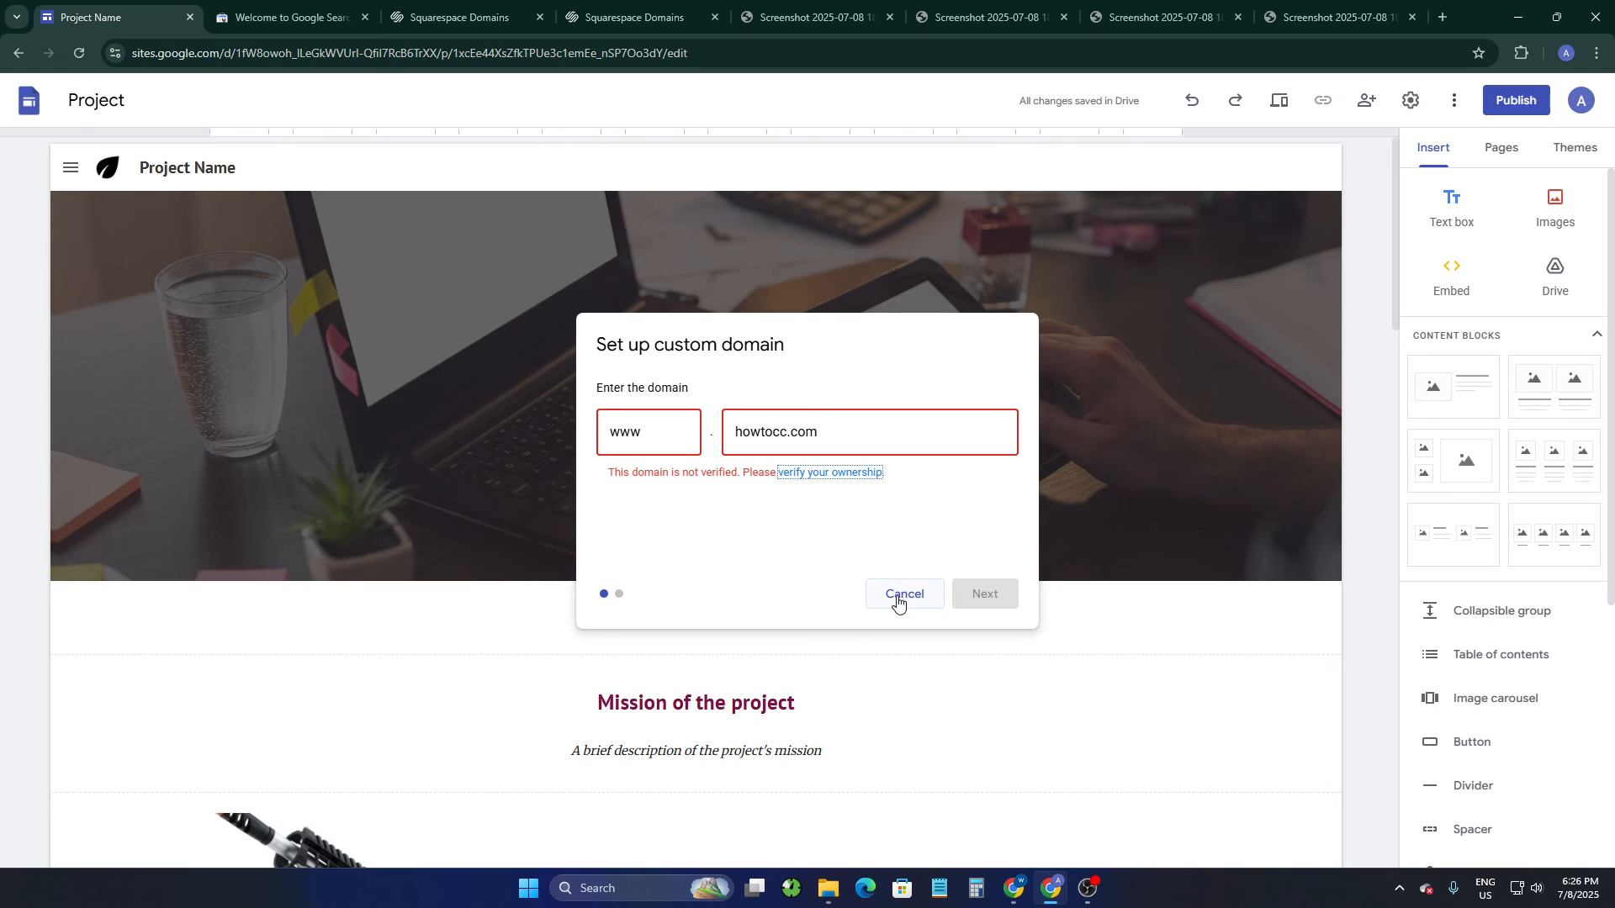
left_click_drag(803, 527, 696, 513)
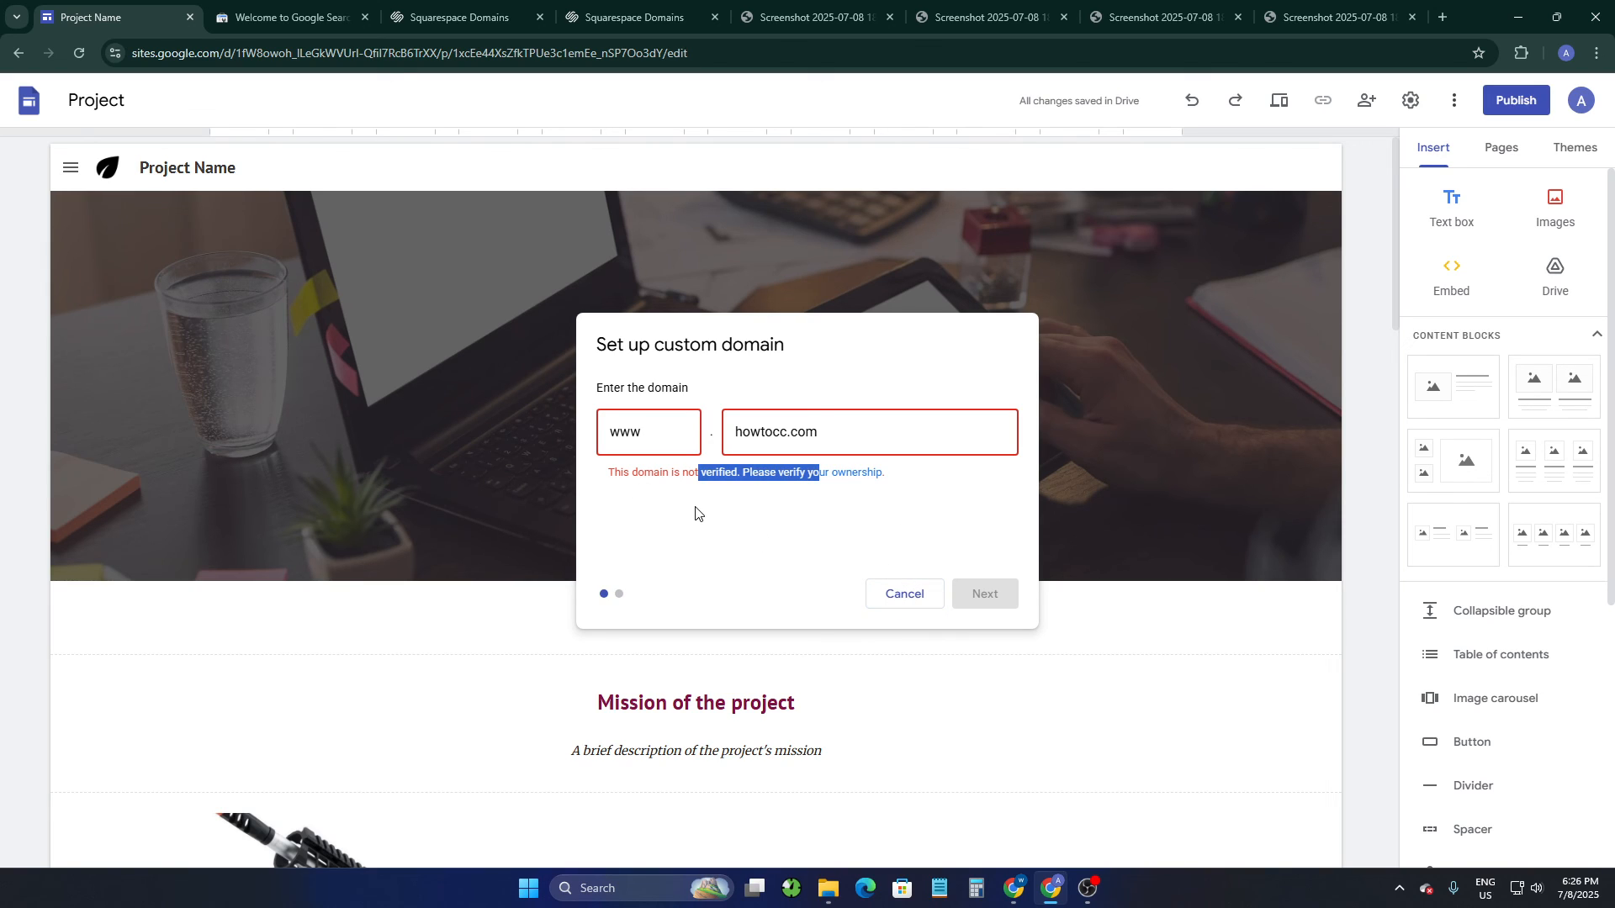
left_click(787, 538)
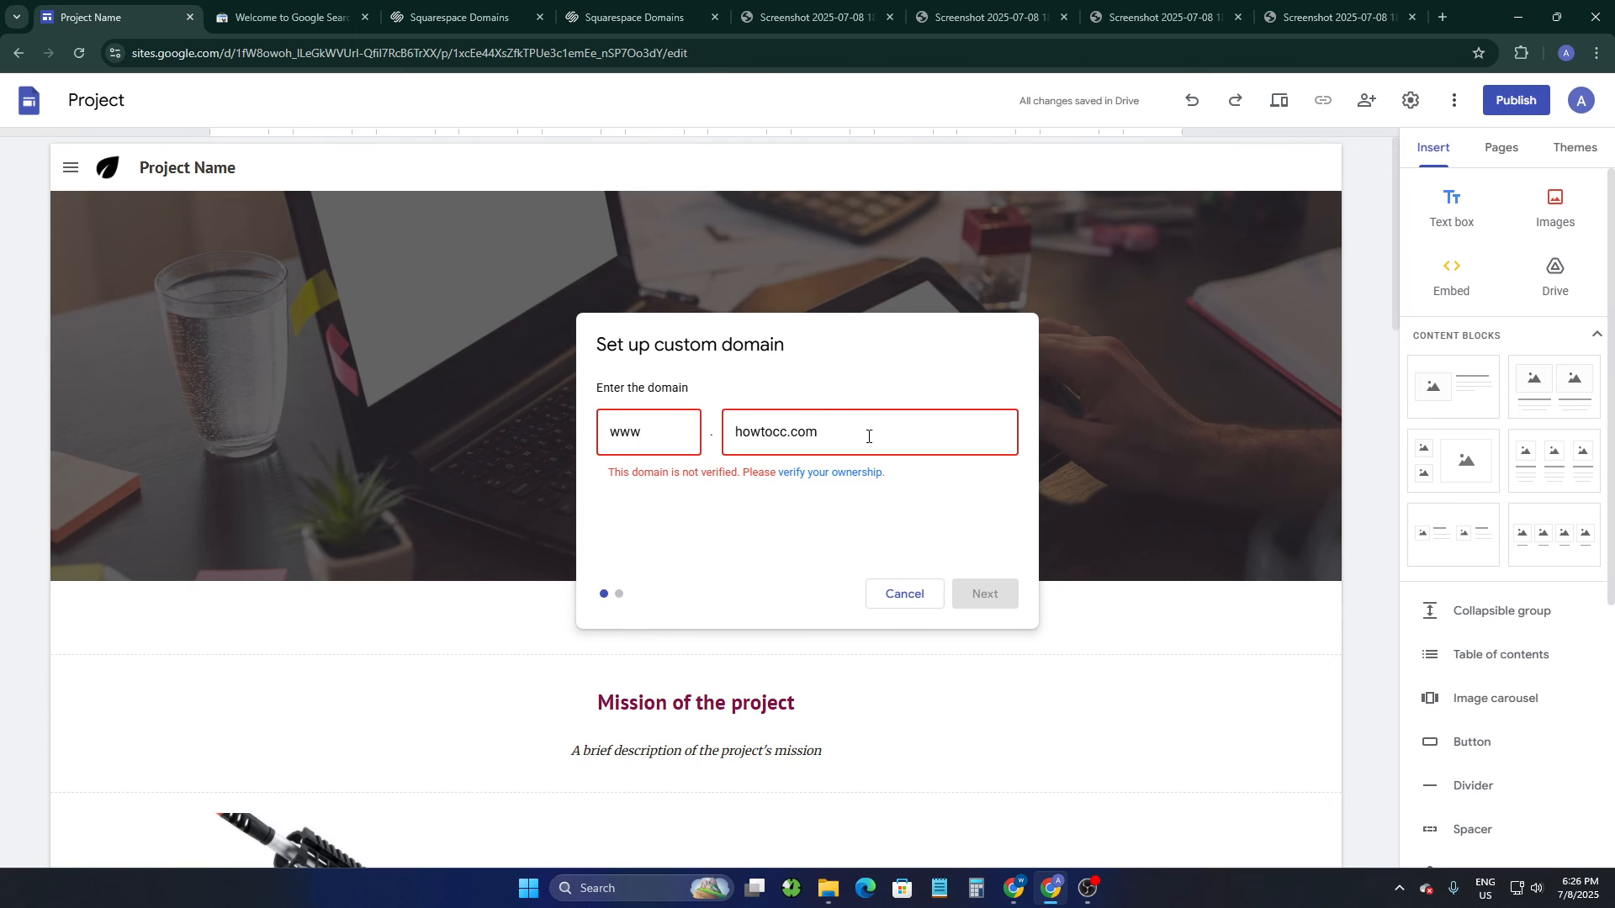
left_click_drag(869, 436, 735, 433)
key("ctrl+c")
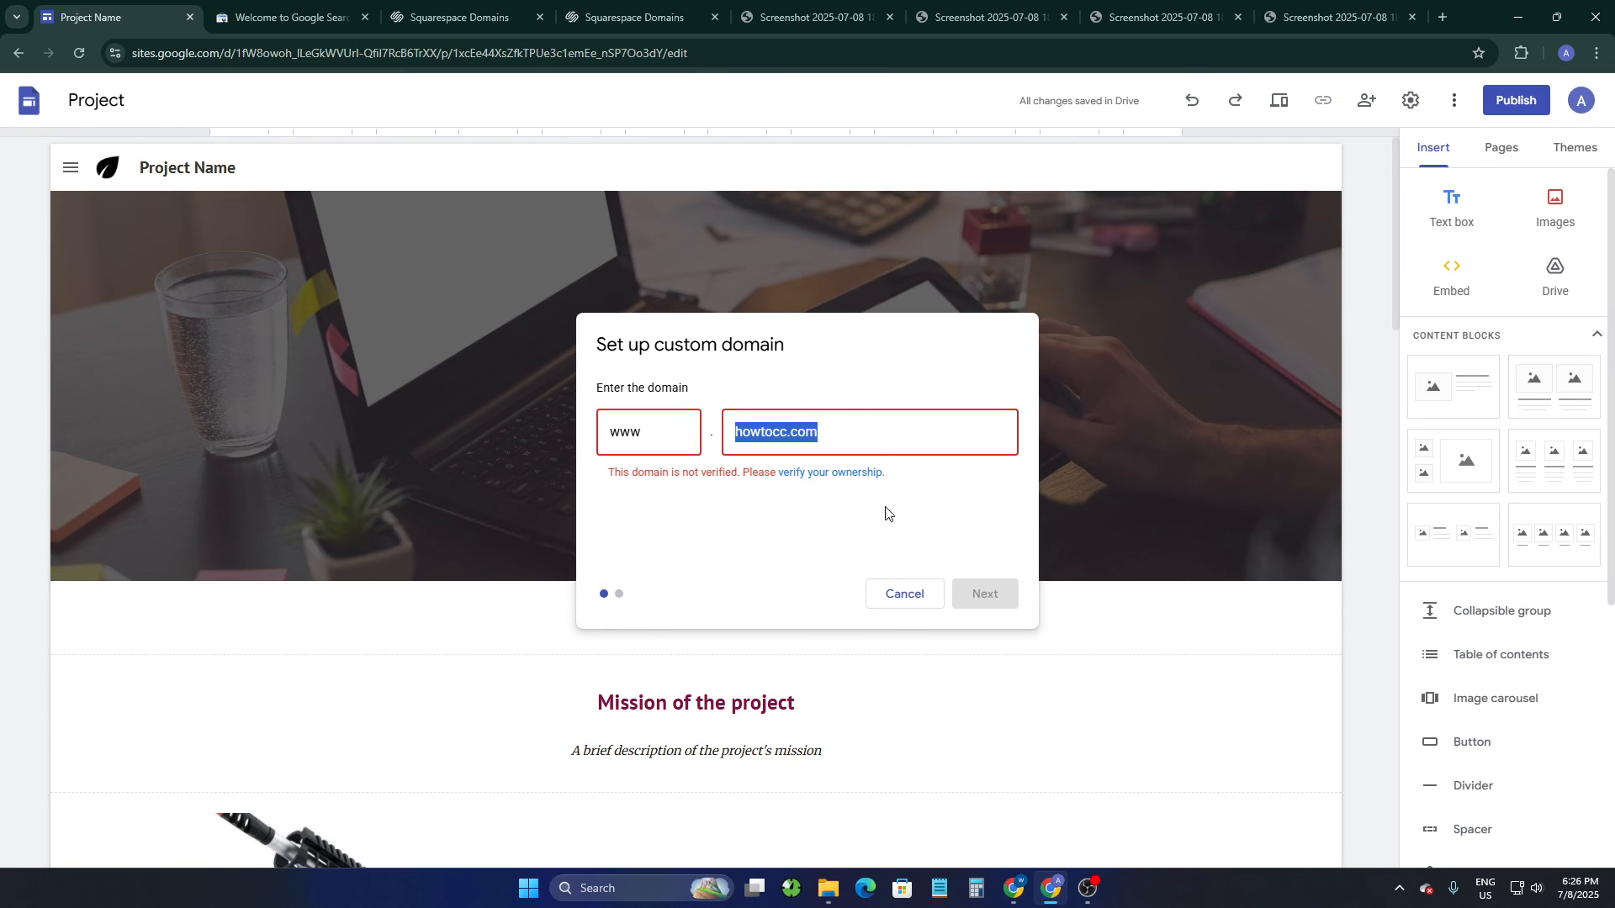
left_click(932, 597)
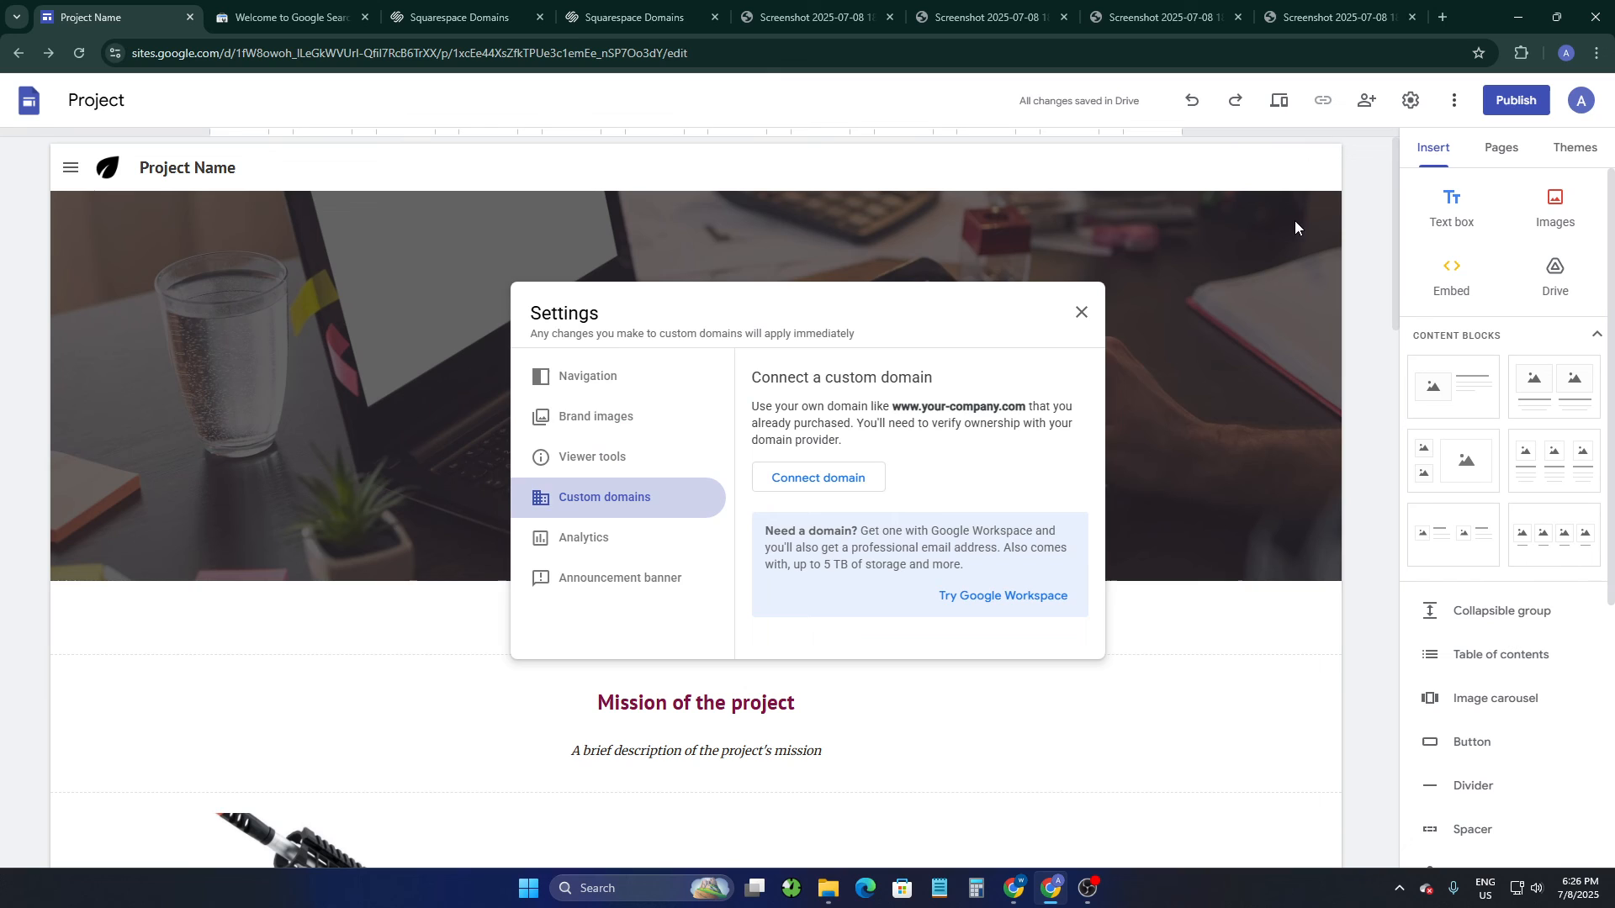
left_click(1081, 312)
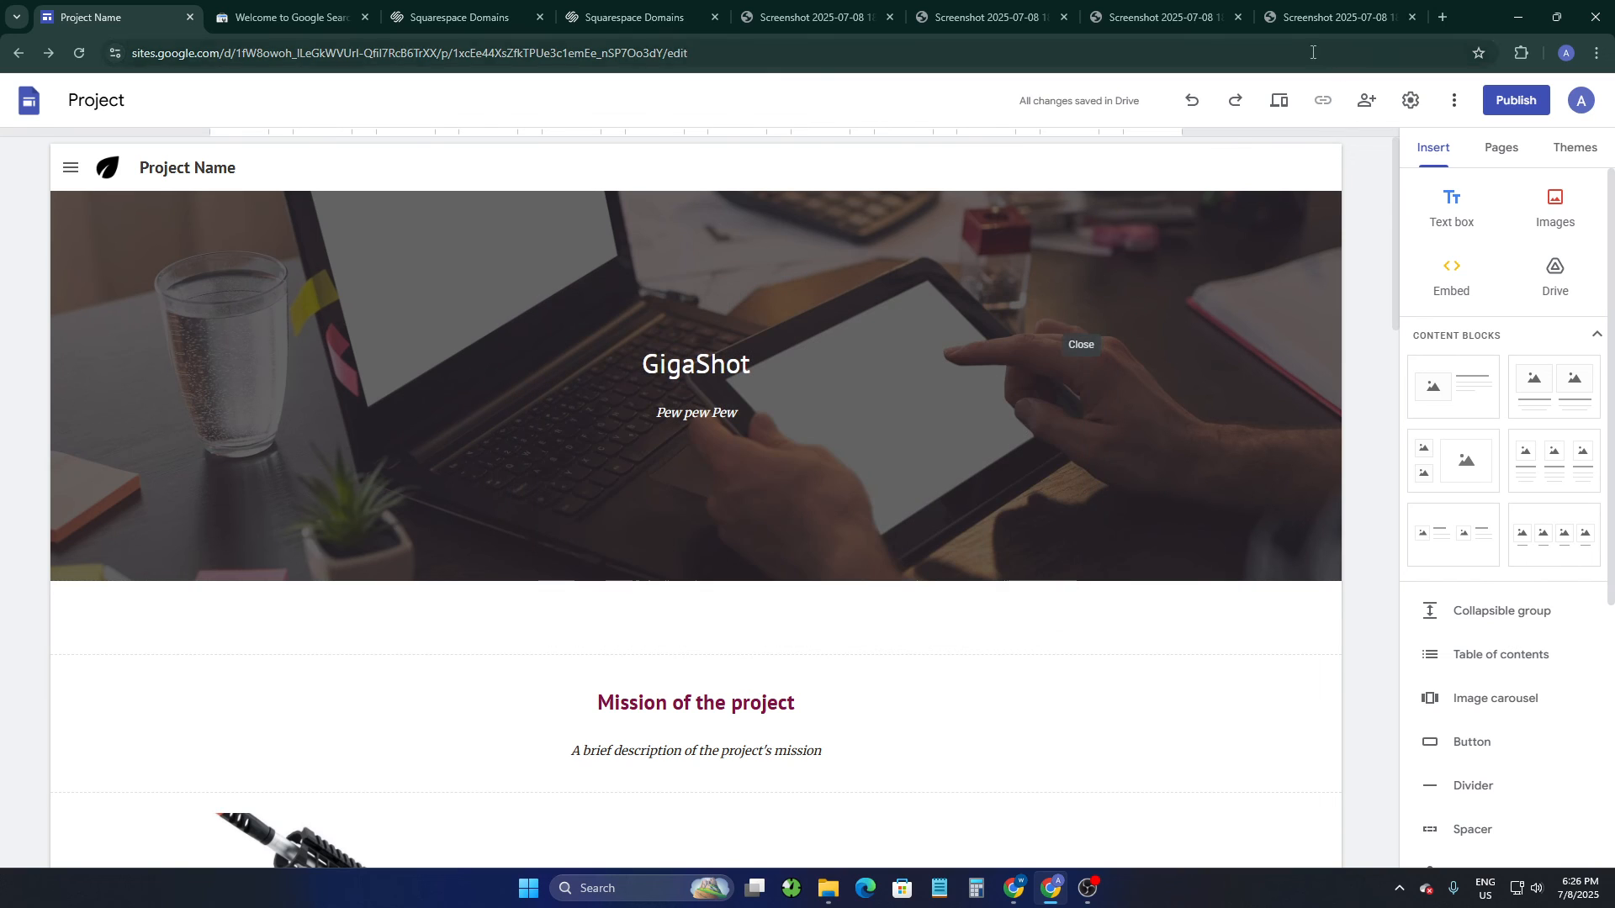
Try entering www and howtocc.com in a new custom domain setup from the site settings, and cancel it.
left_click(1412, 101)
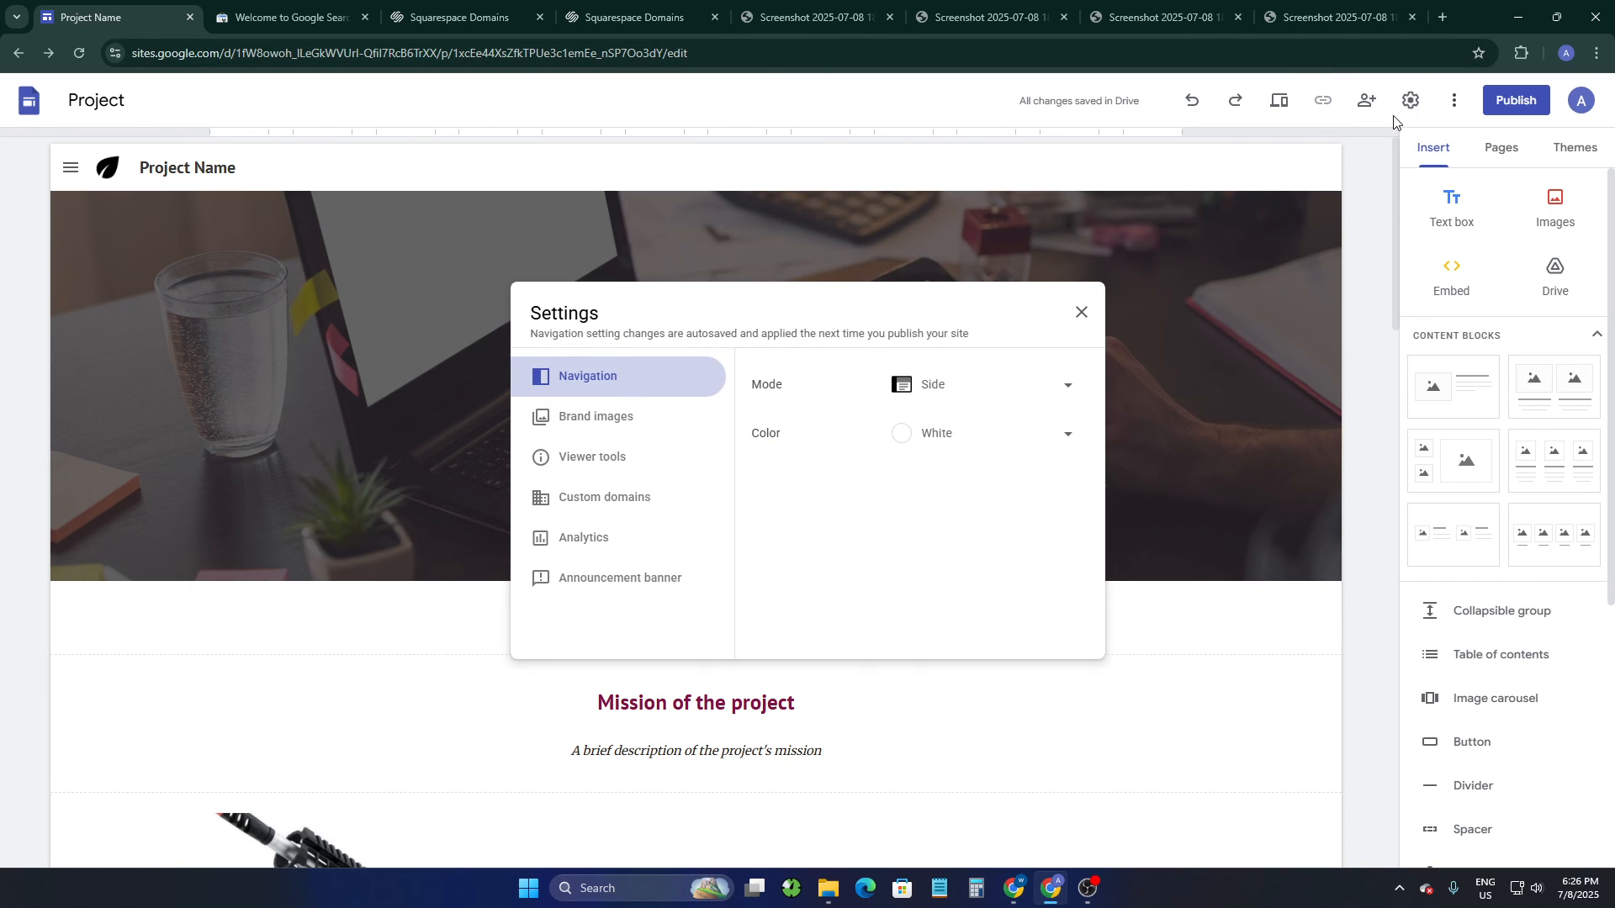
left_click(604, 501)
left_click(820, 476)
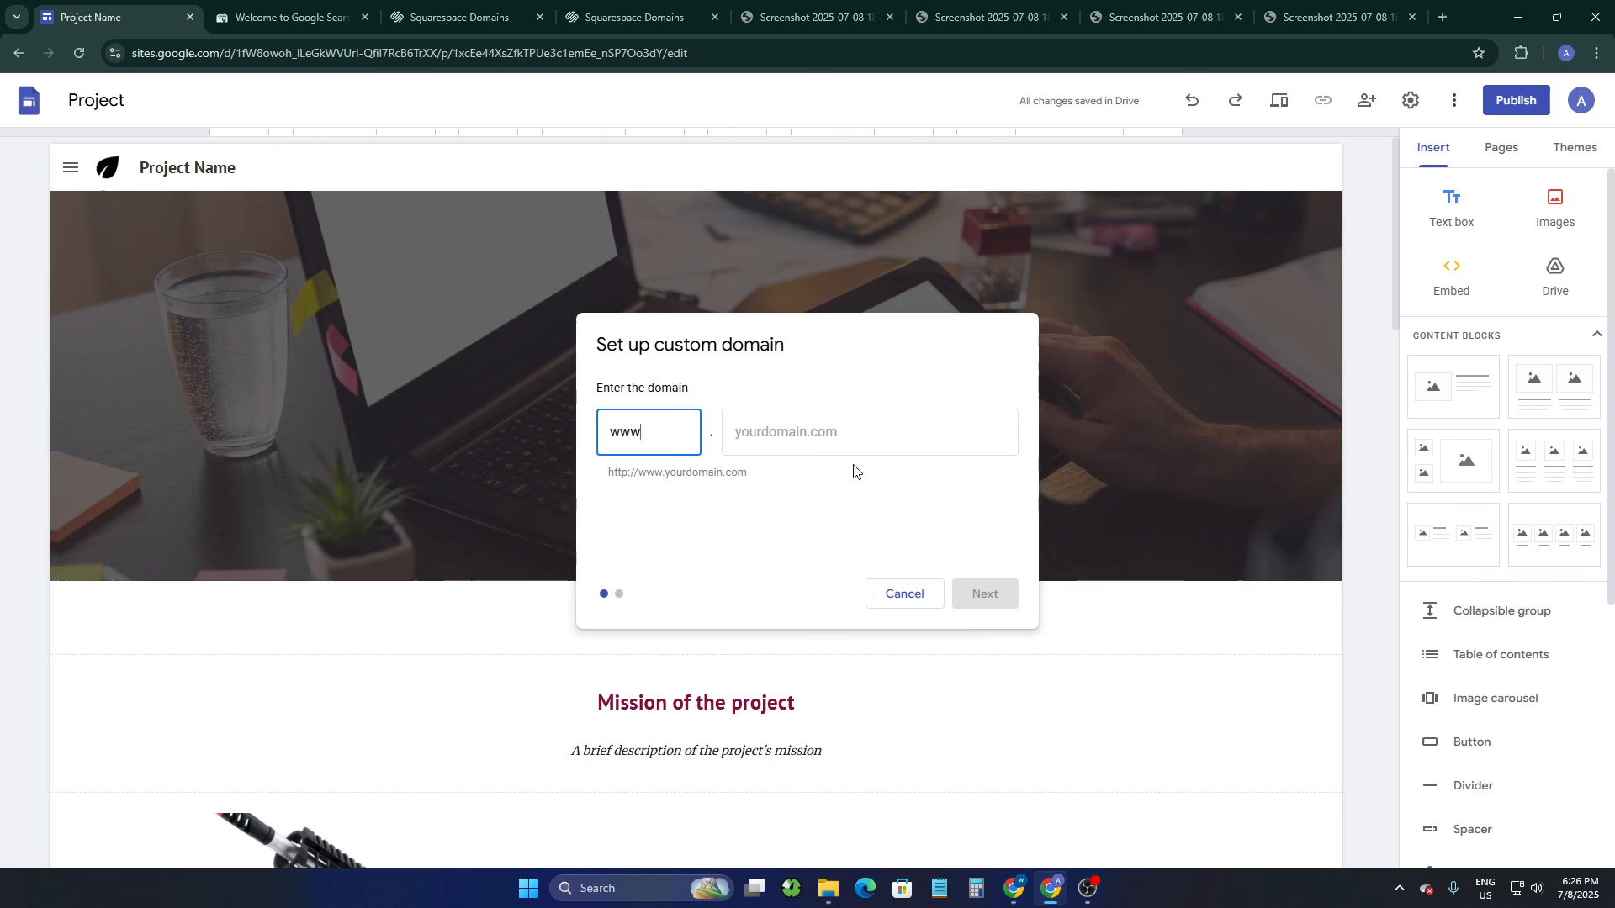
left_click(780, 418)
key("ctrl+v")
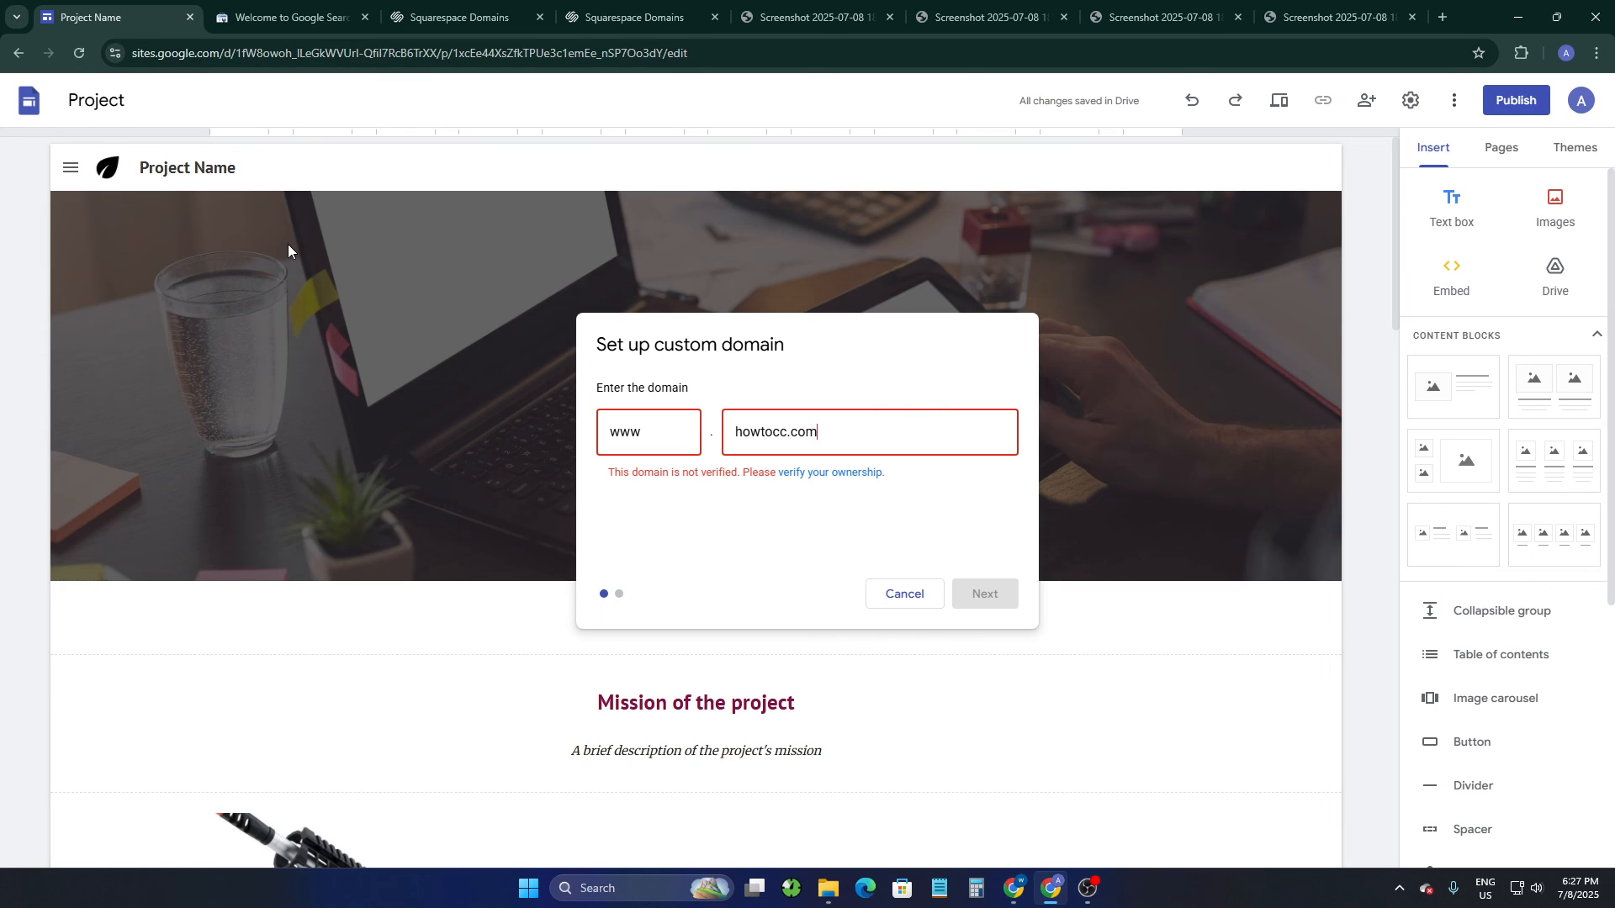
left_click(902, 594)
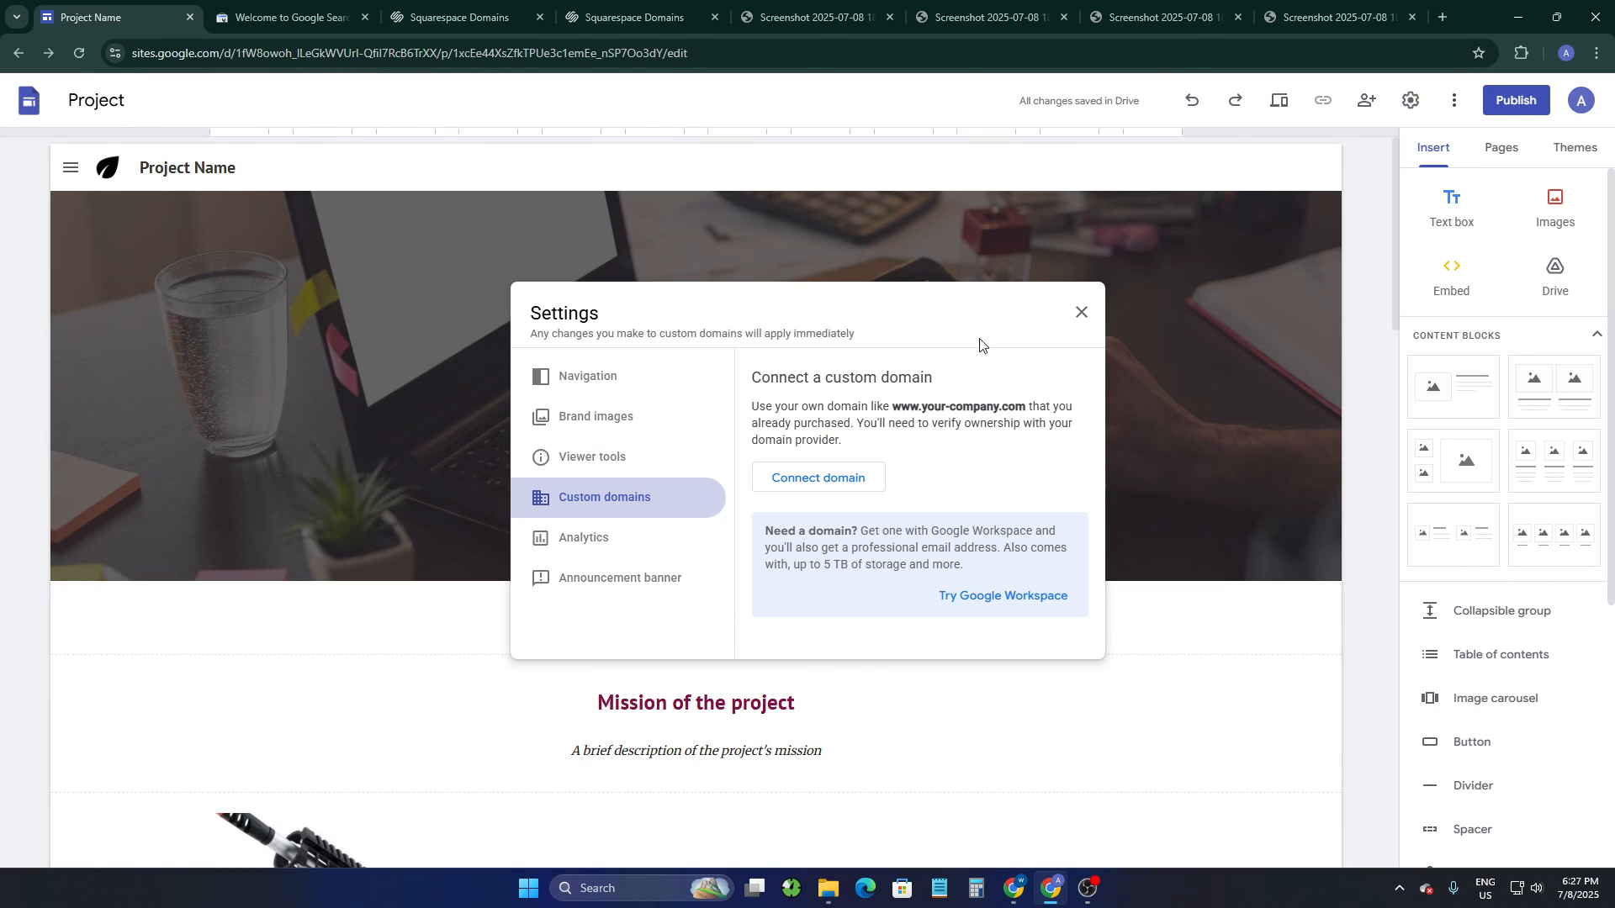
left_click(1082, 312)
Check the Squarespace domains page and return to the Google Sites editor.
left_click(458, 17)
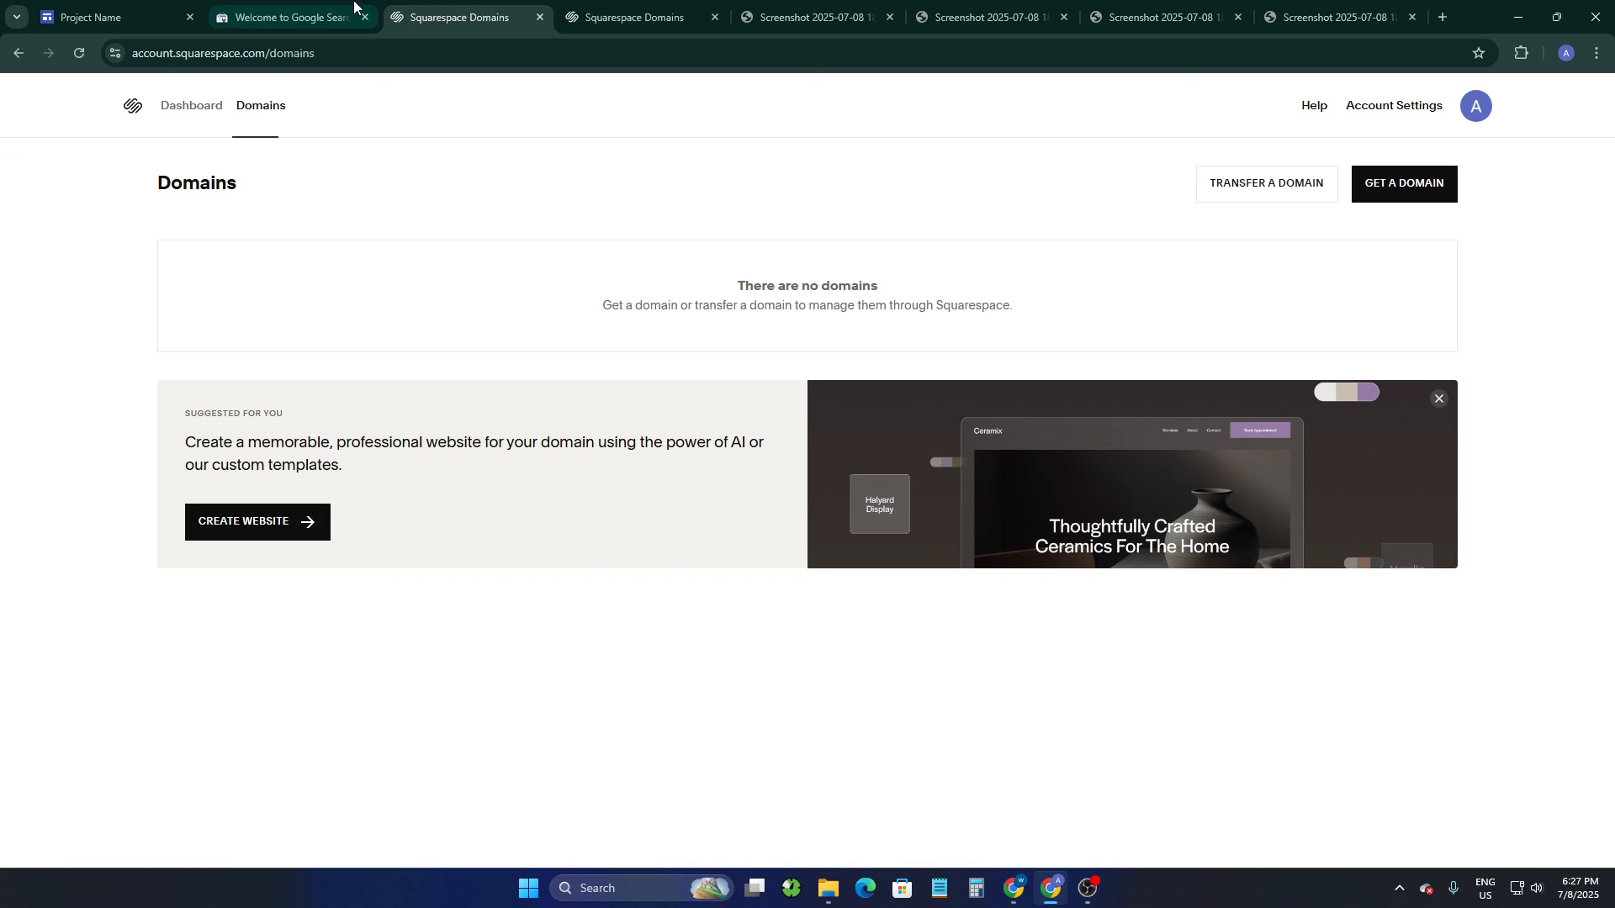
left_click(128, 14)
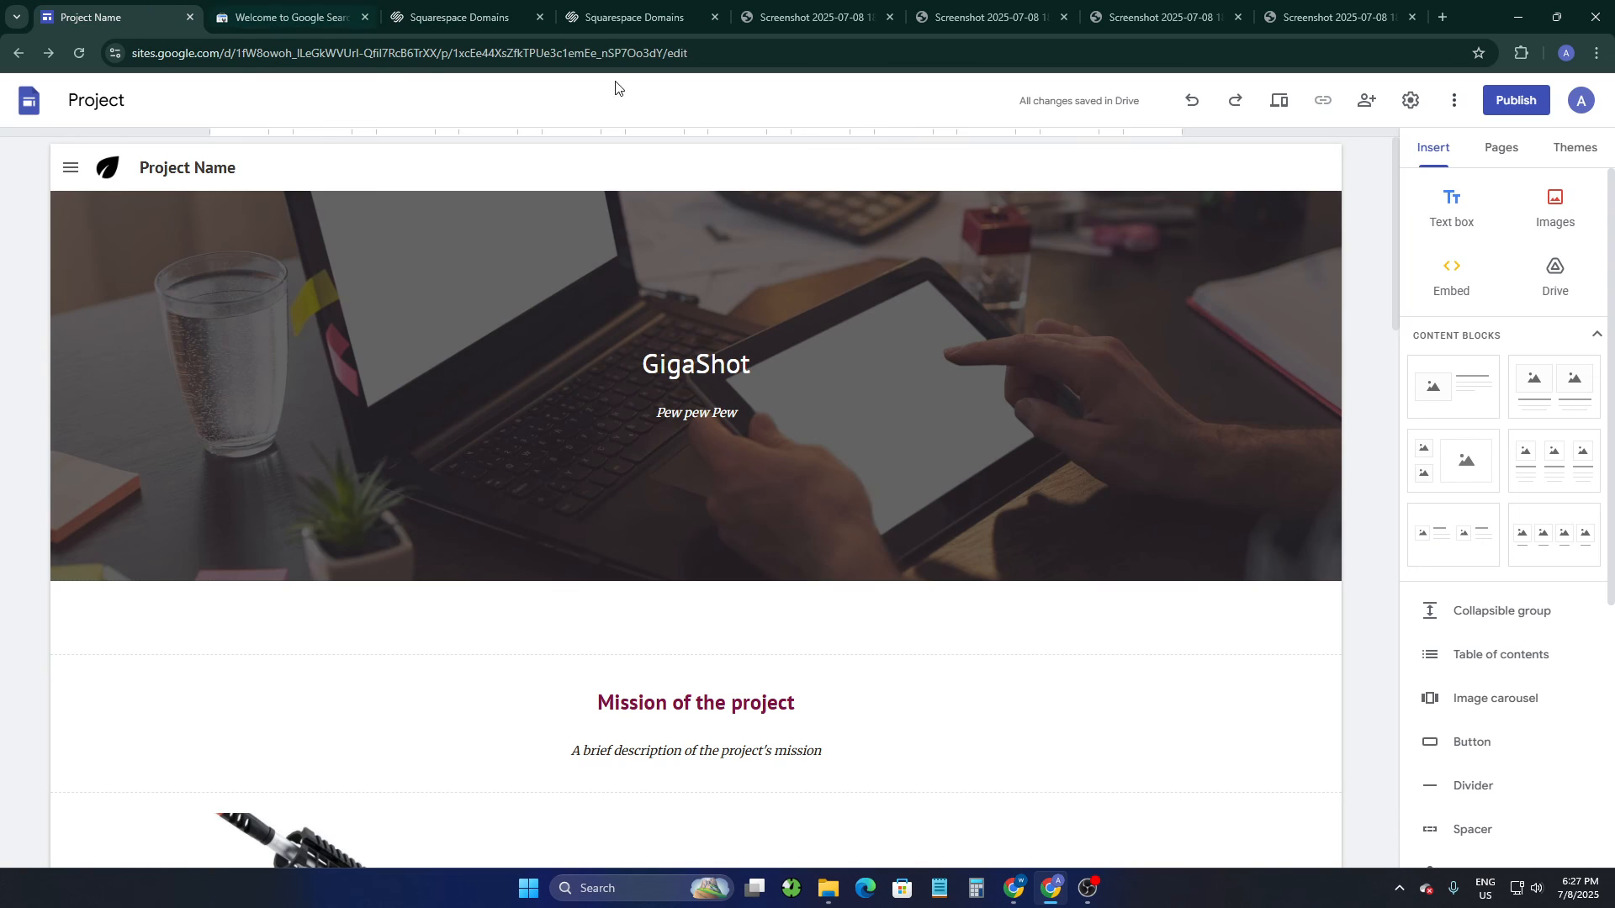